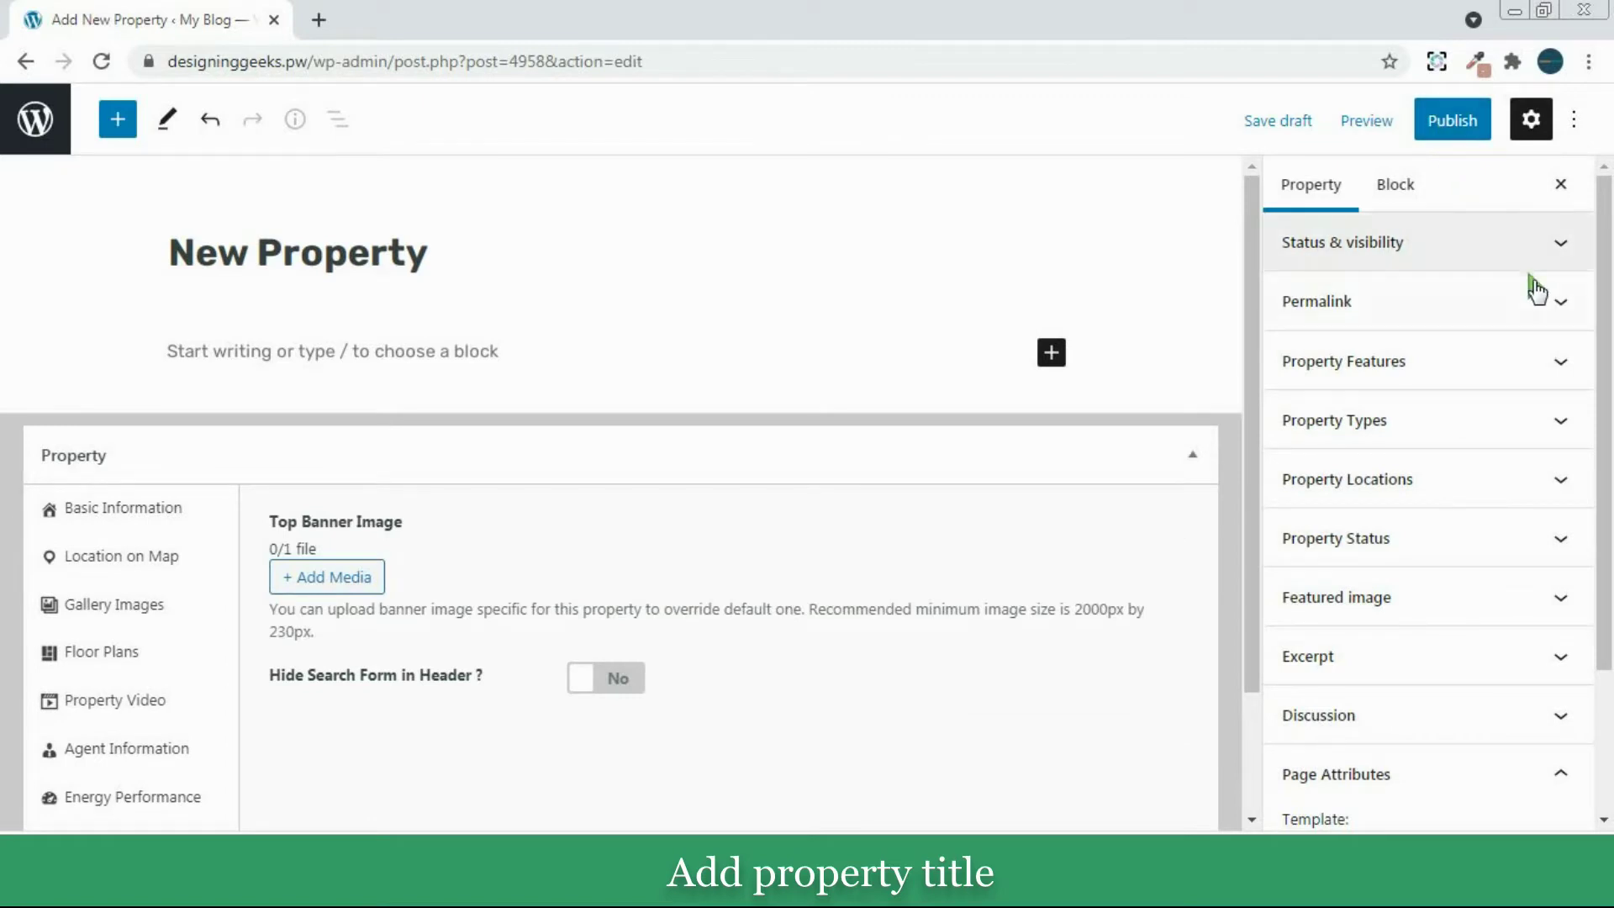
Select the property features Bike Path, Jog Path, Hurricane Shutters, Home Theater, Fire Place and Fire Alarm.
{"action": "left_click", "coordinate": [1564, 363]}
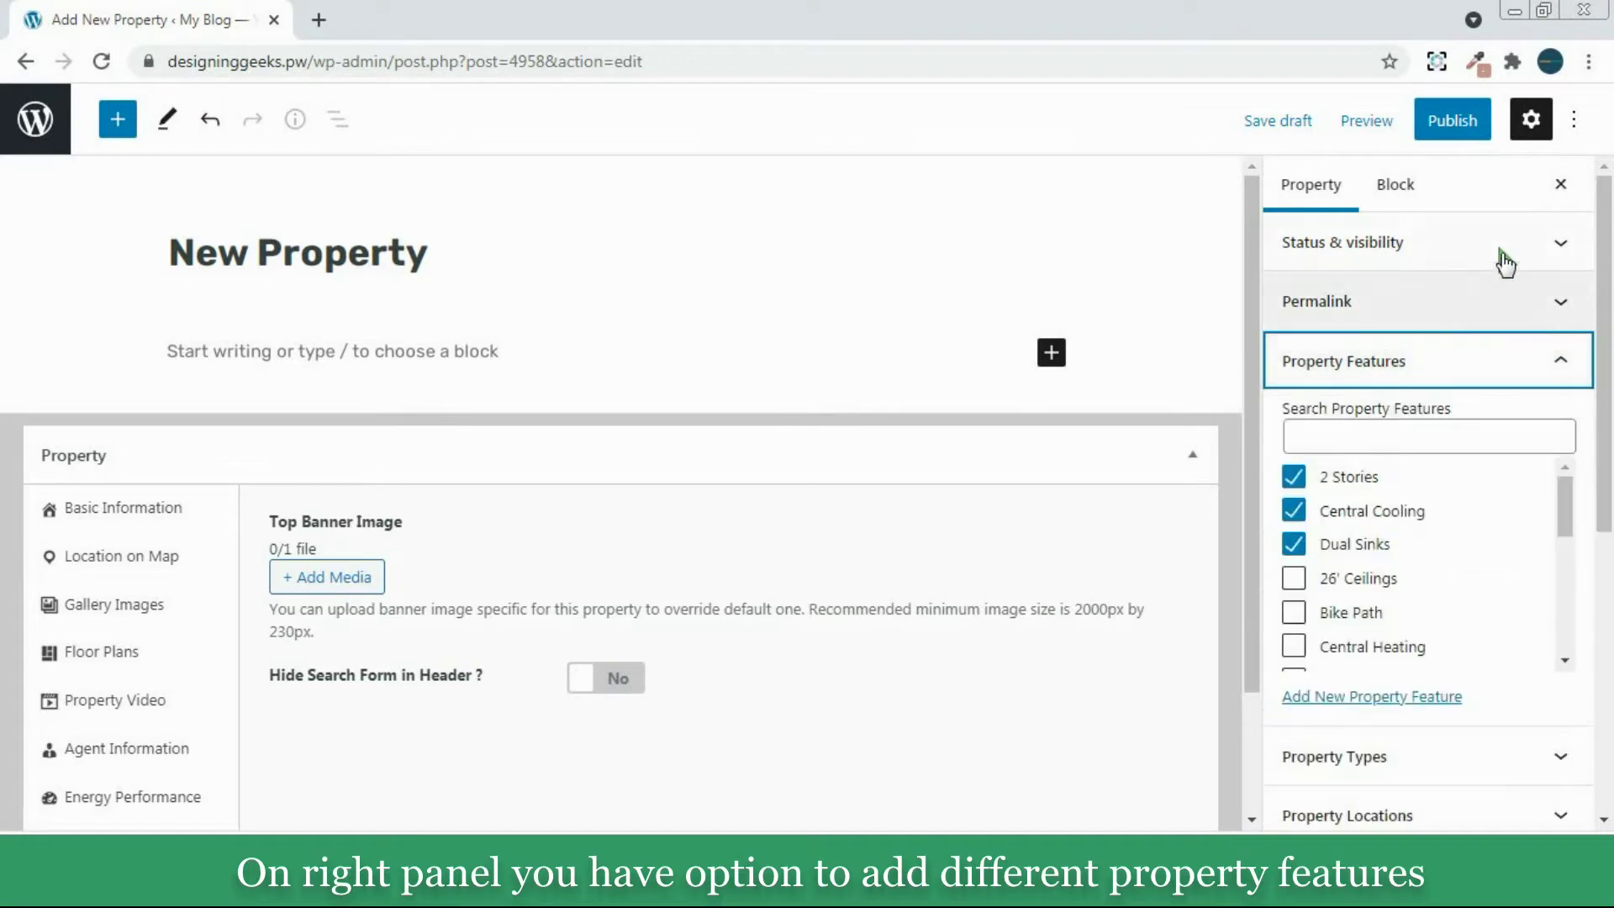
{"action": "left_click", "coordinate": [1294, 612]}
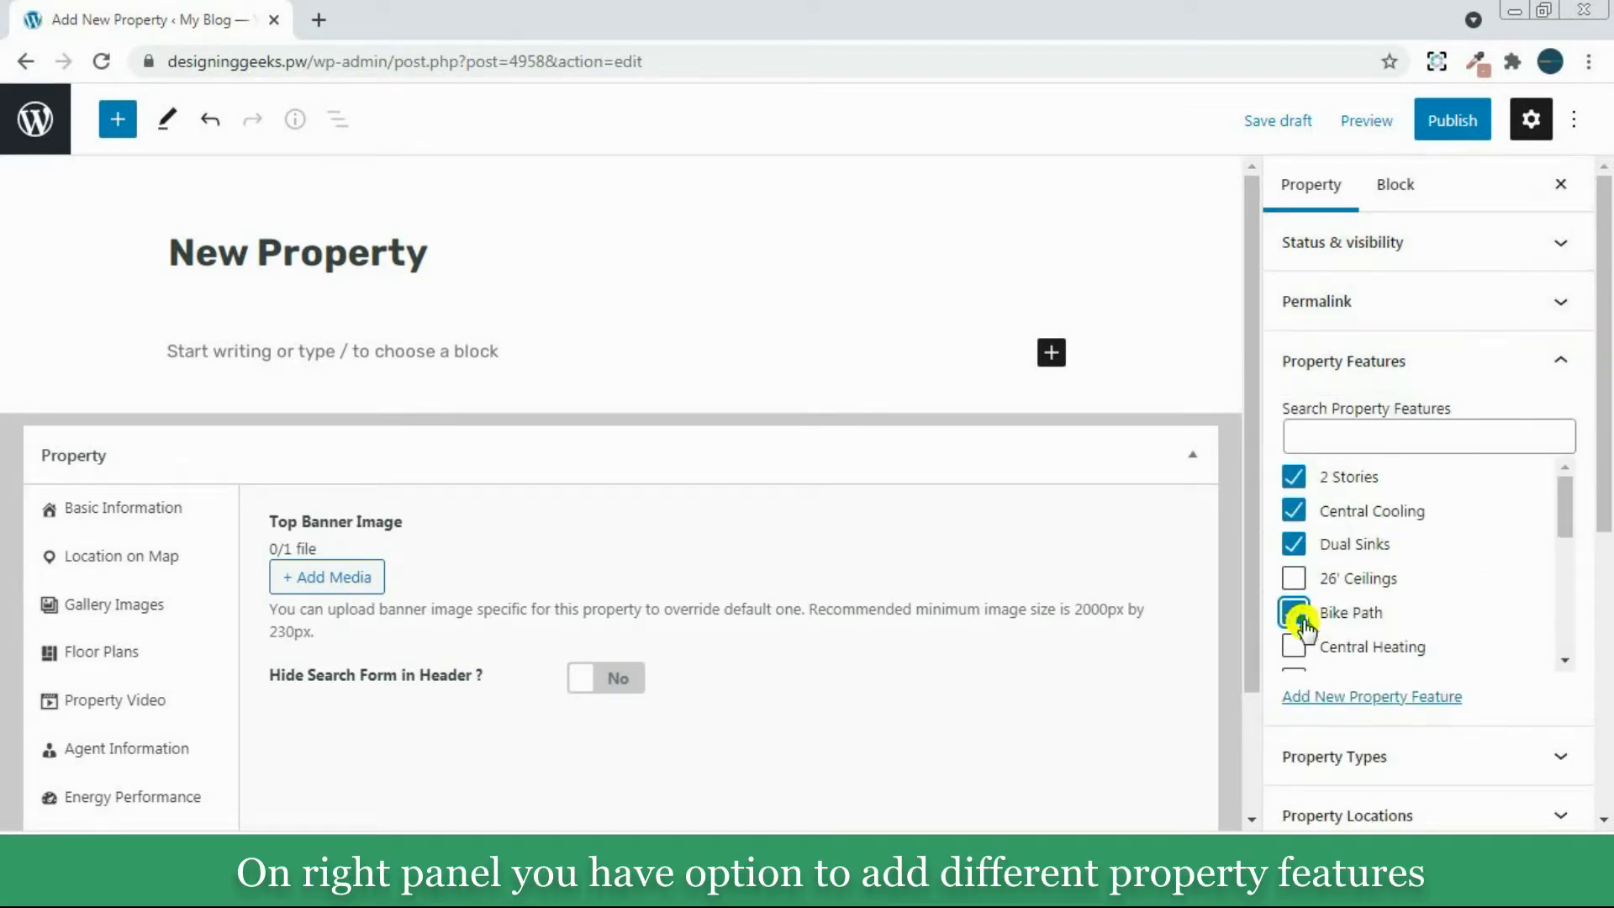
{"action": "left_click_drag", "start_coordinate": [1568, 510], "coordinate": [1566, 586]}
{"action": "left_click", "coordinate": [1293, 645]}
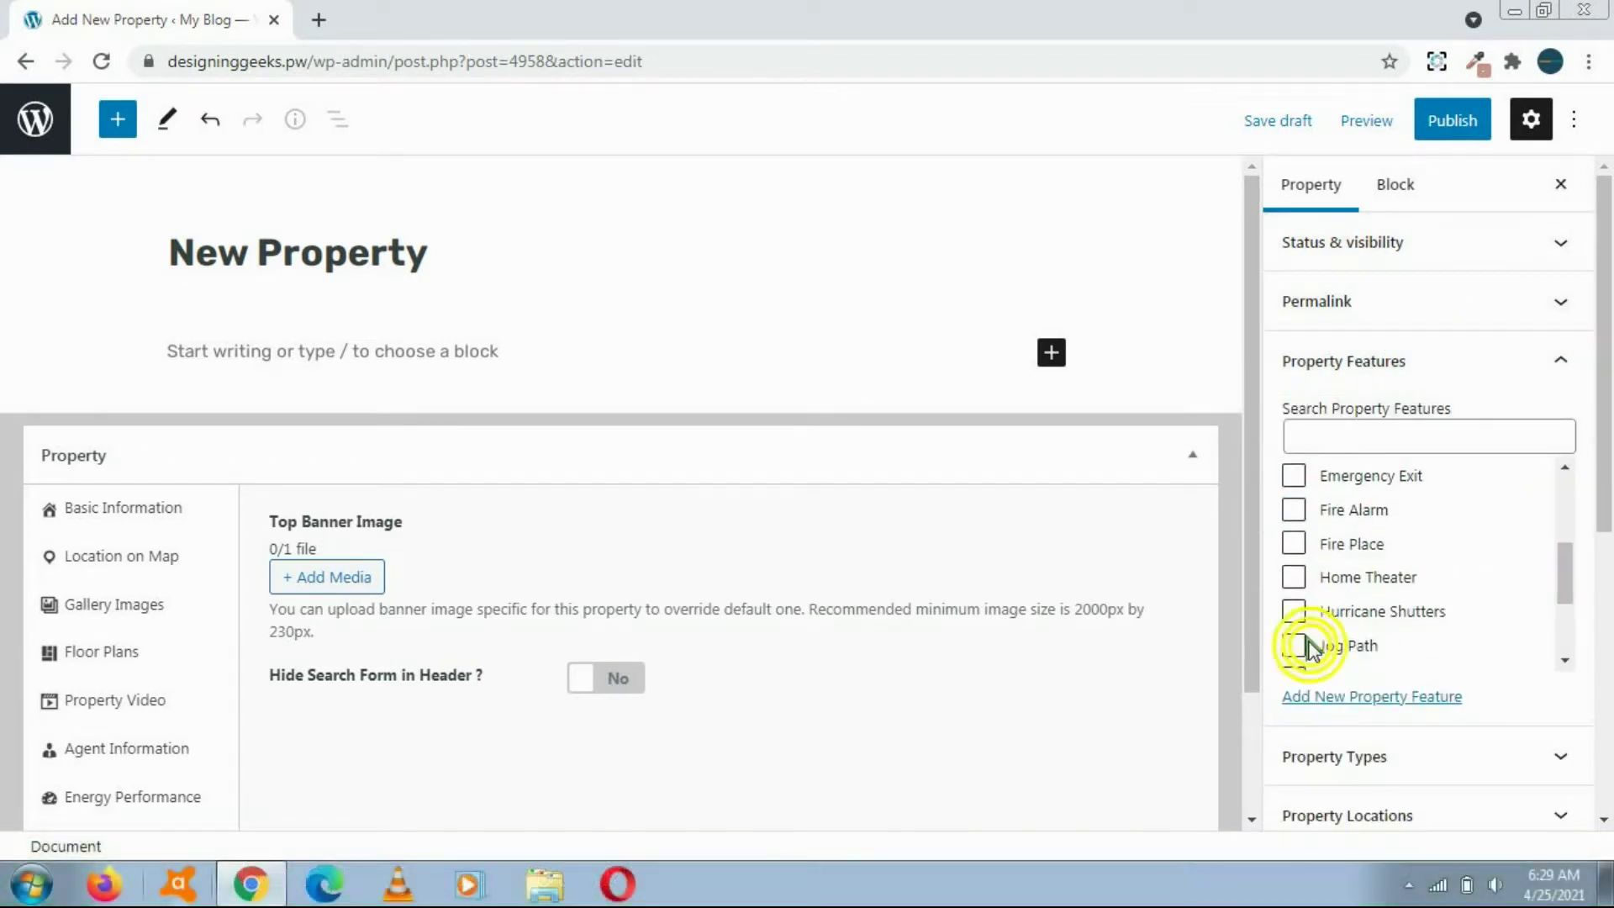
{"action": "left_click", "coordinate": [1294, 612]}
{"action": "left_click", "coordinate": [1292, 578]}
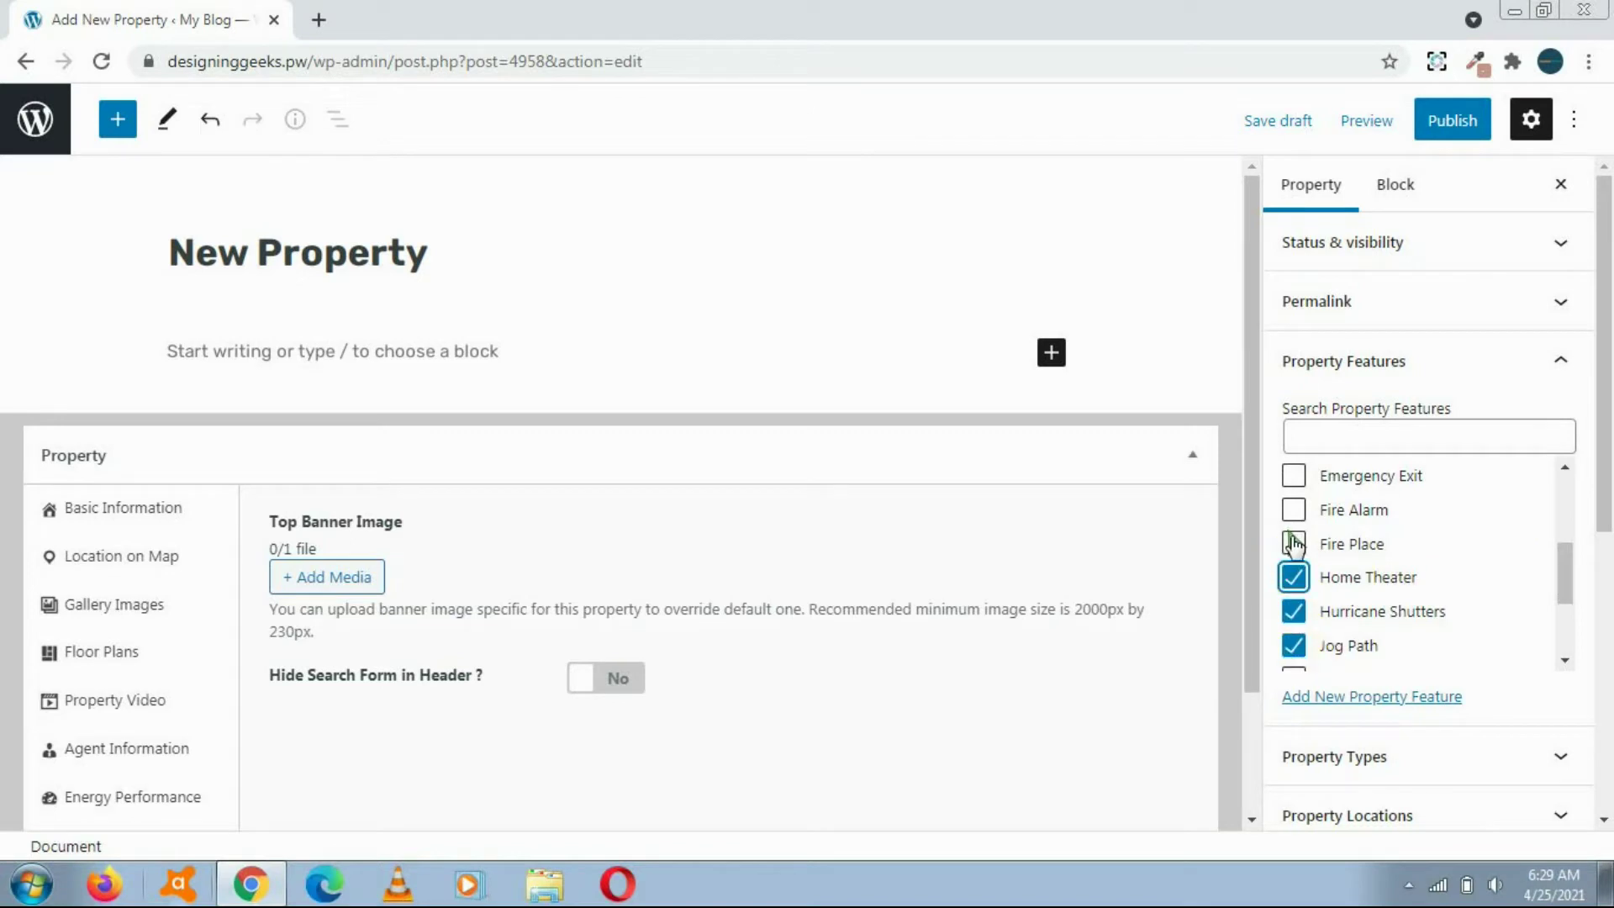
{"action": "left_click", "coordinate": [1293, 544]}
{"action": "left_click", "coordinate": [1293, 509]}
{"action": "left_click", "coordinate": [1550, 364]}
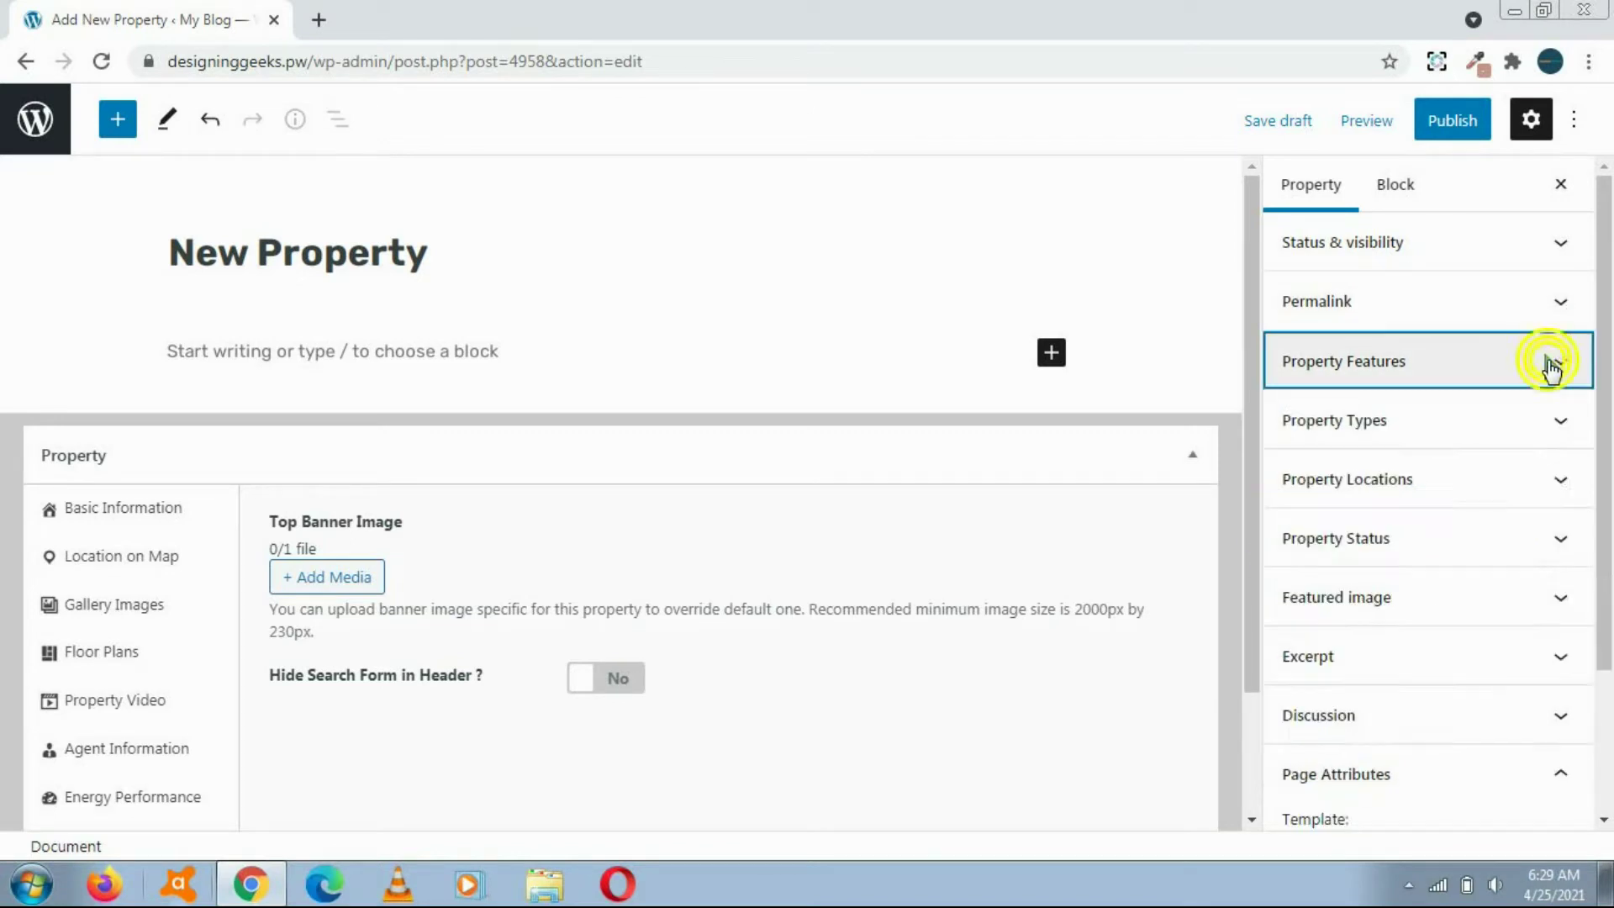
Set the property type to Apartment under Residential, leaving the Residential parent category unselected.
{"action": "left_click", "coordinate": [1578, 418]}
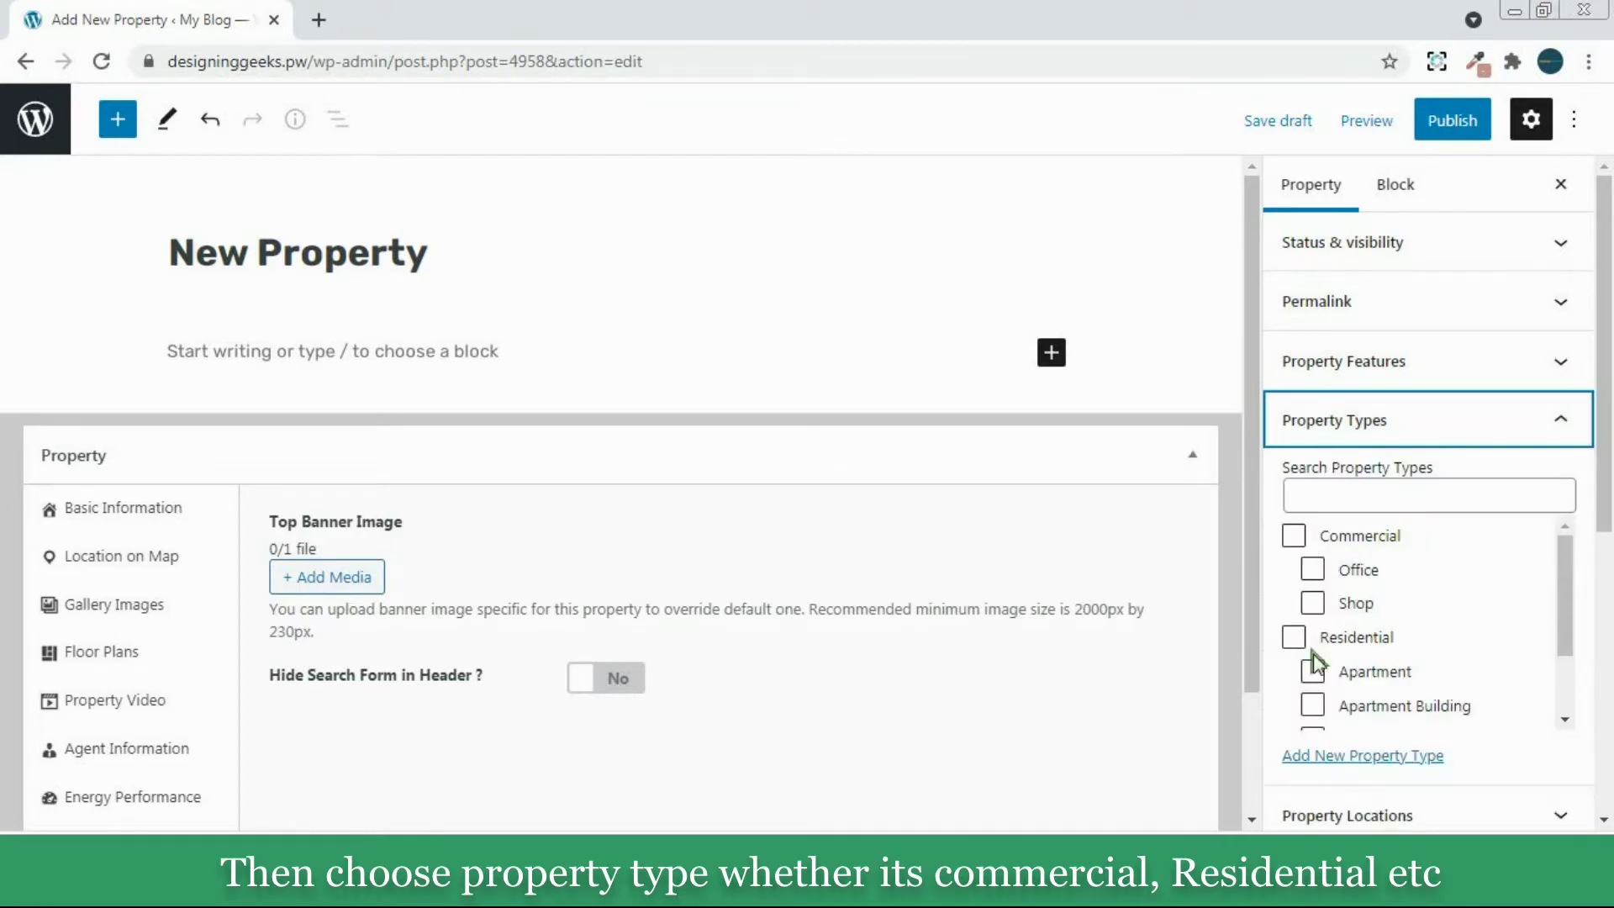
{"action": "left_click", "coordinate": [1293, 639]}
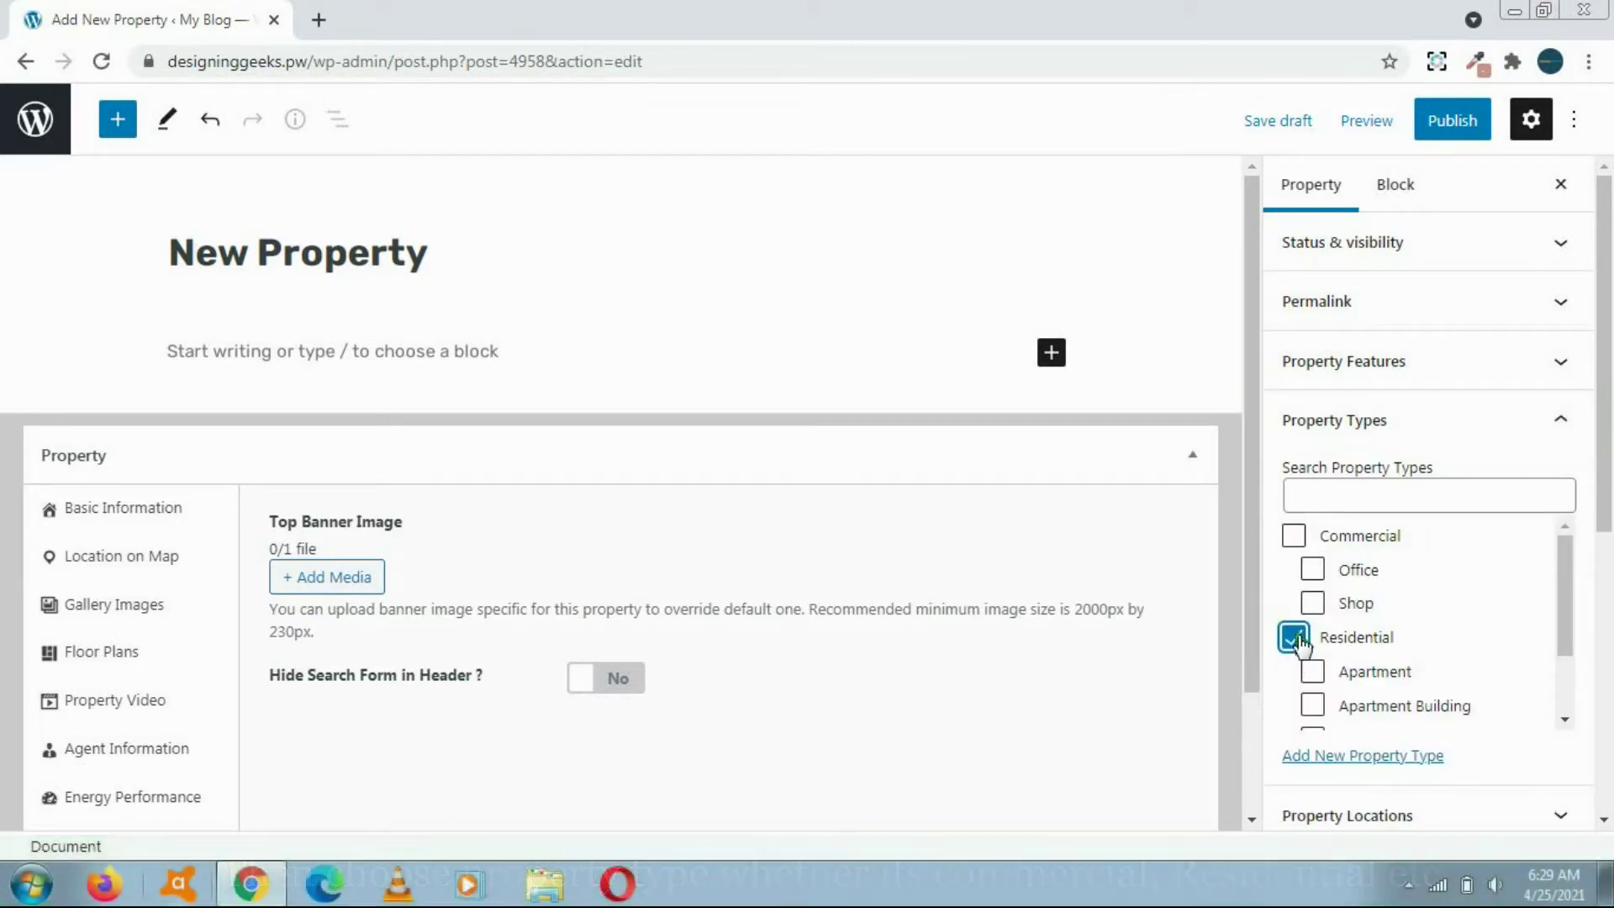
{"action": "left_click", "coordinate": [1294, 637]}
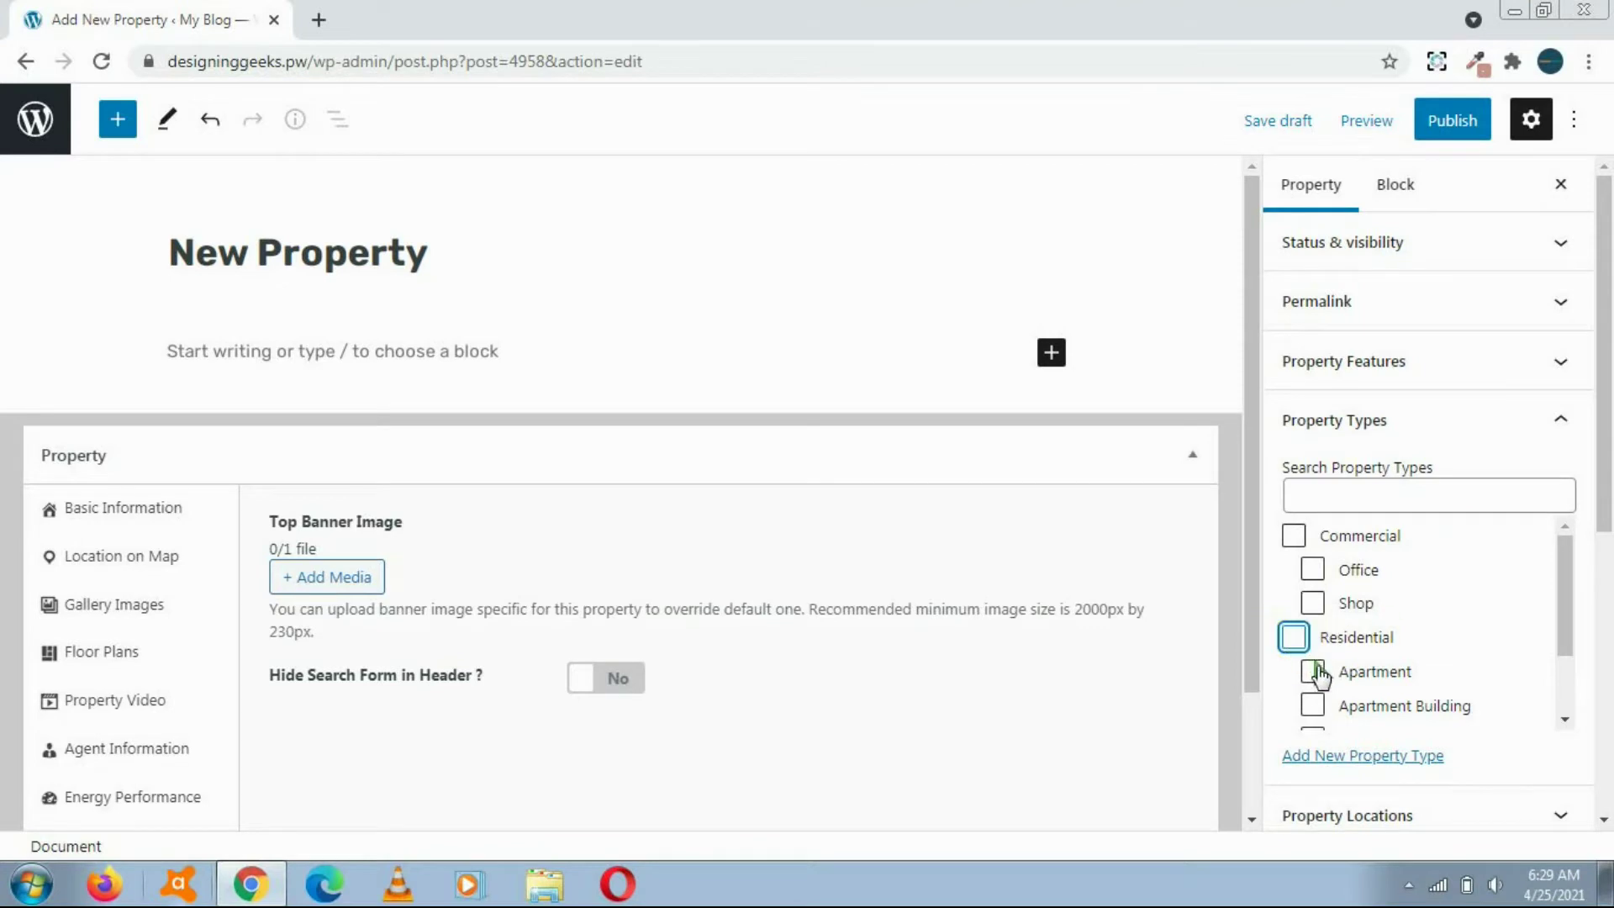
{"action": "left_click", "coordinate": [1312, 672]}
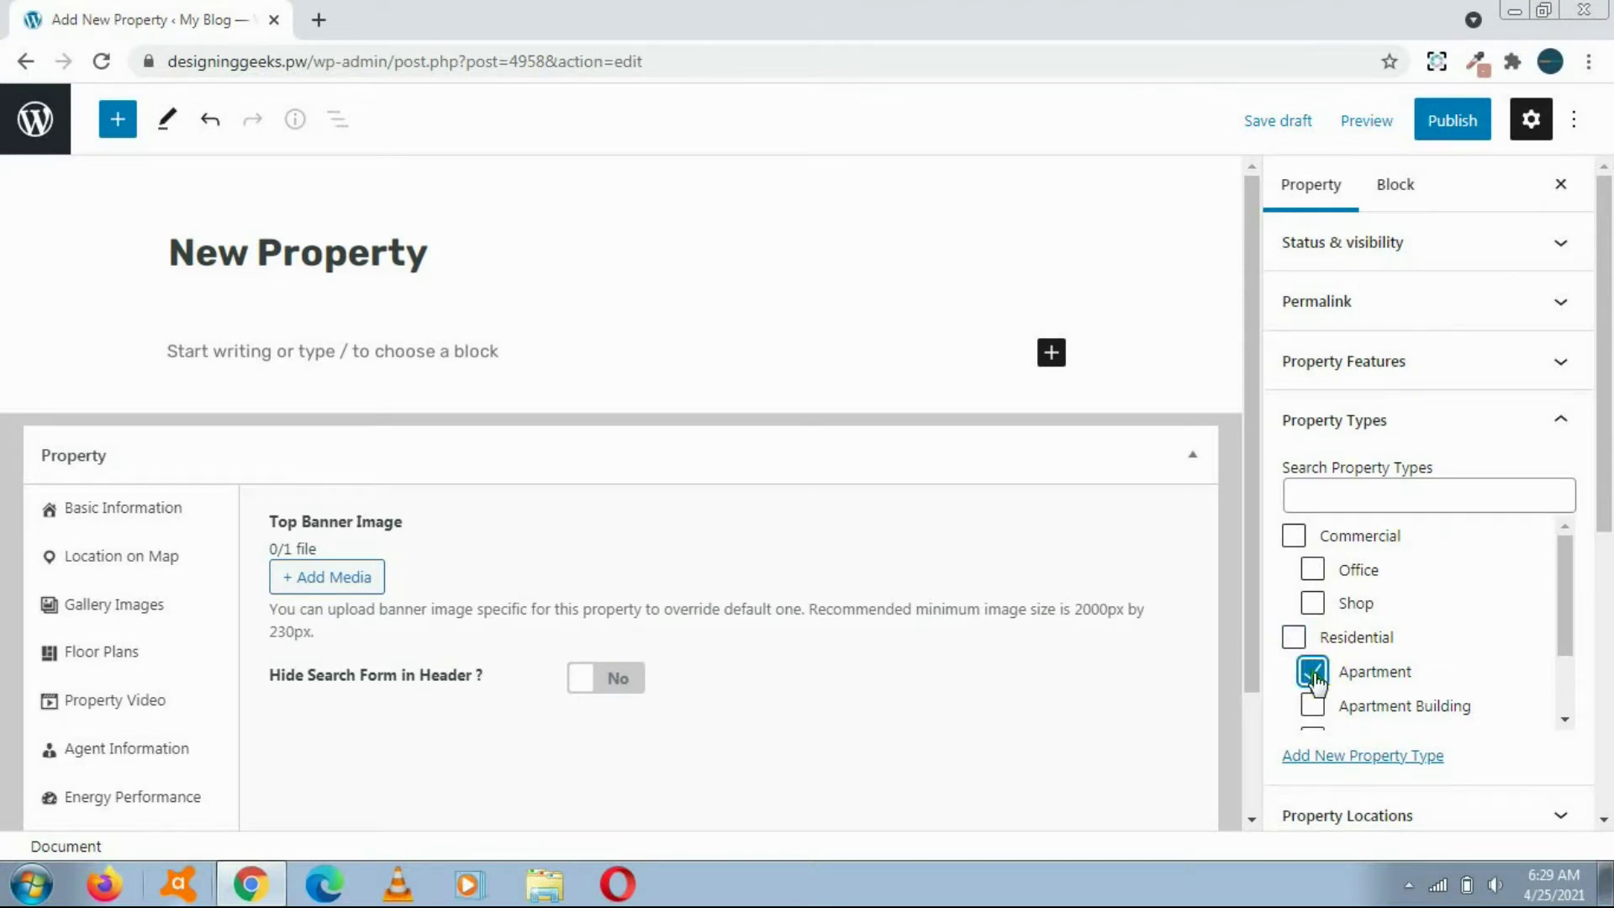
{"action": "left_click", "coordinate": [1555, 422]}
Assign the property to the Doral location under Miami.
{"action": "left_click", "coordinate": [1559, 481]}
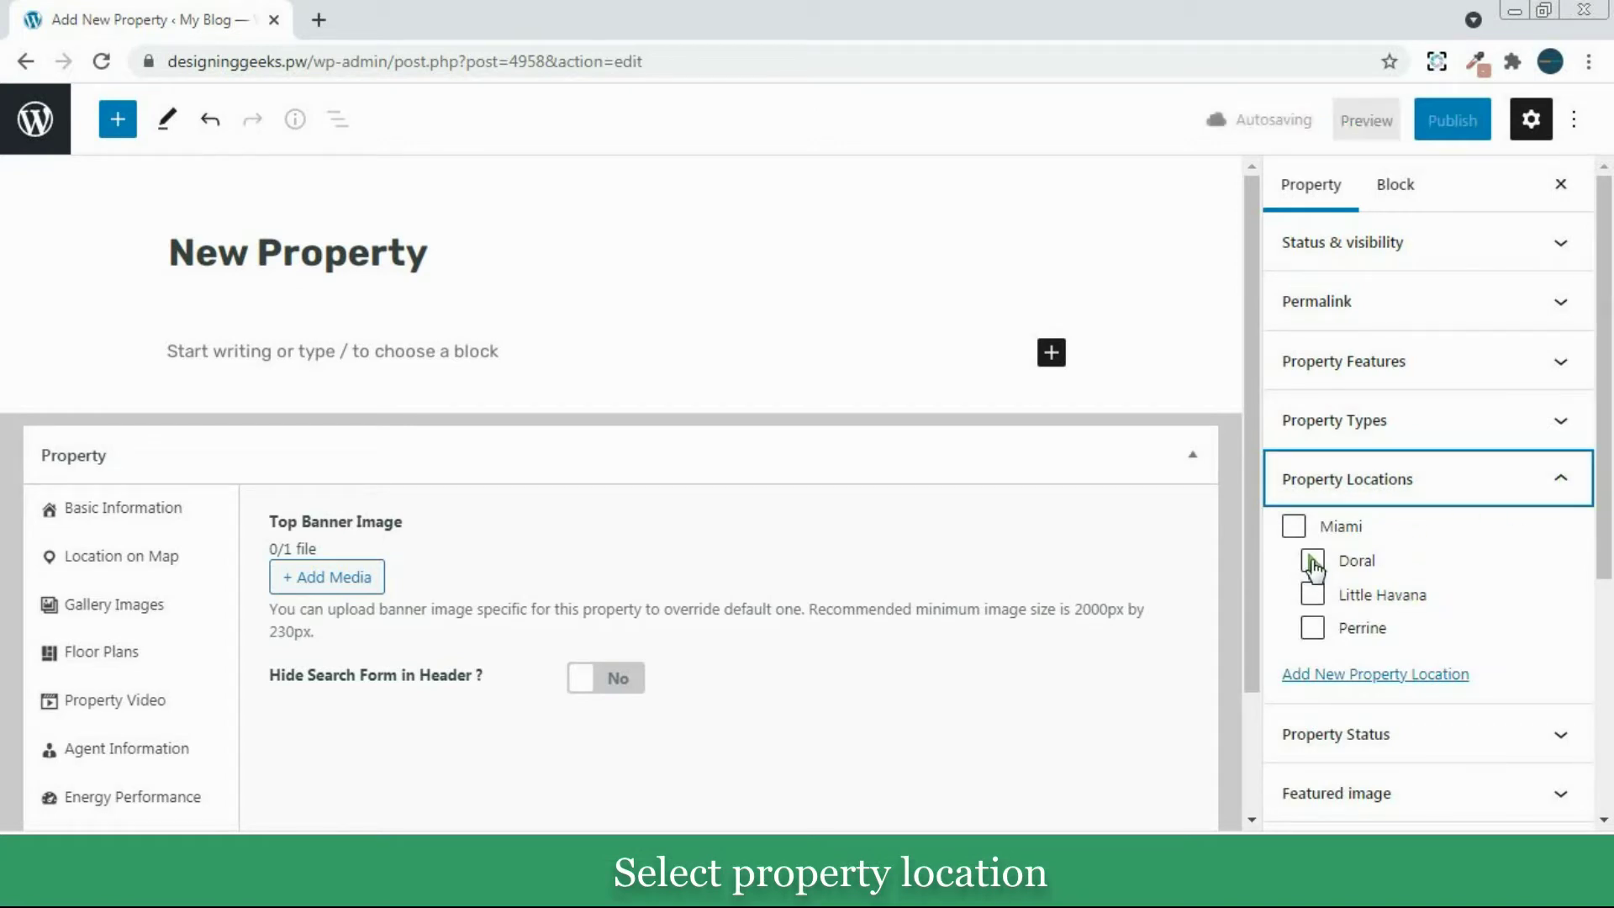
{"action": "left_click", "coordinate": [1312, 559]}
{"action": "left_click", "coordinate": [1561, 480]}
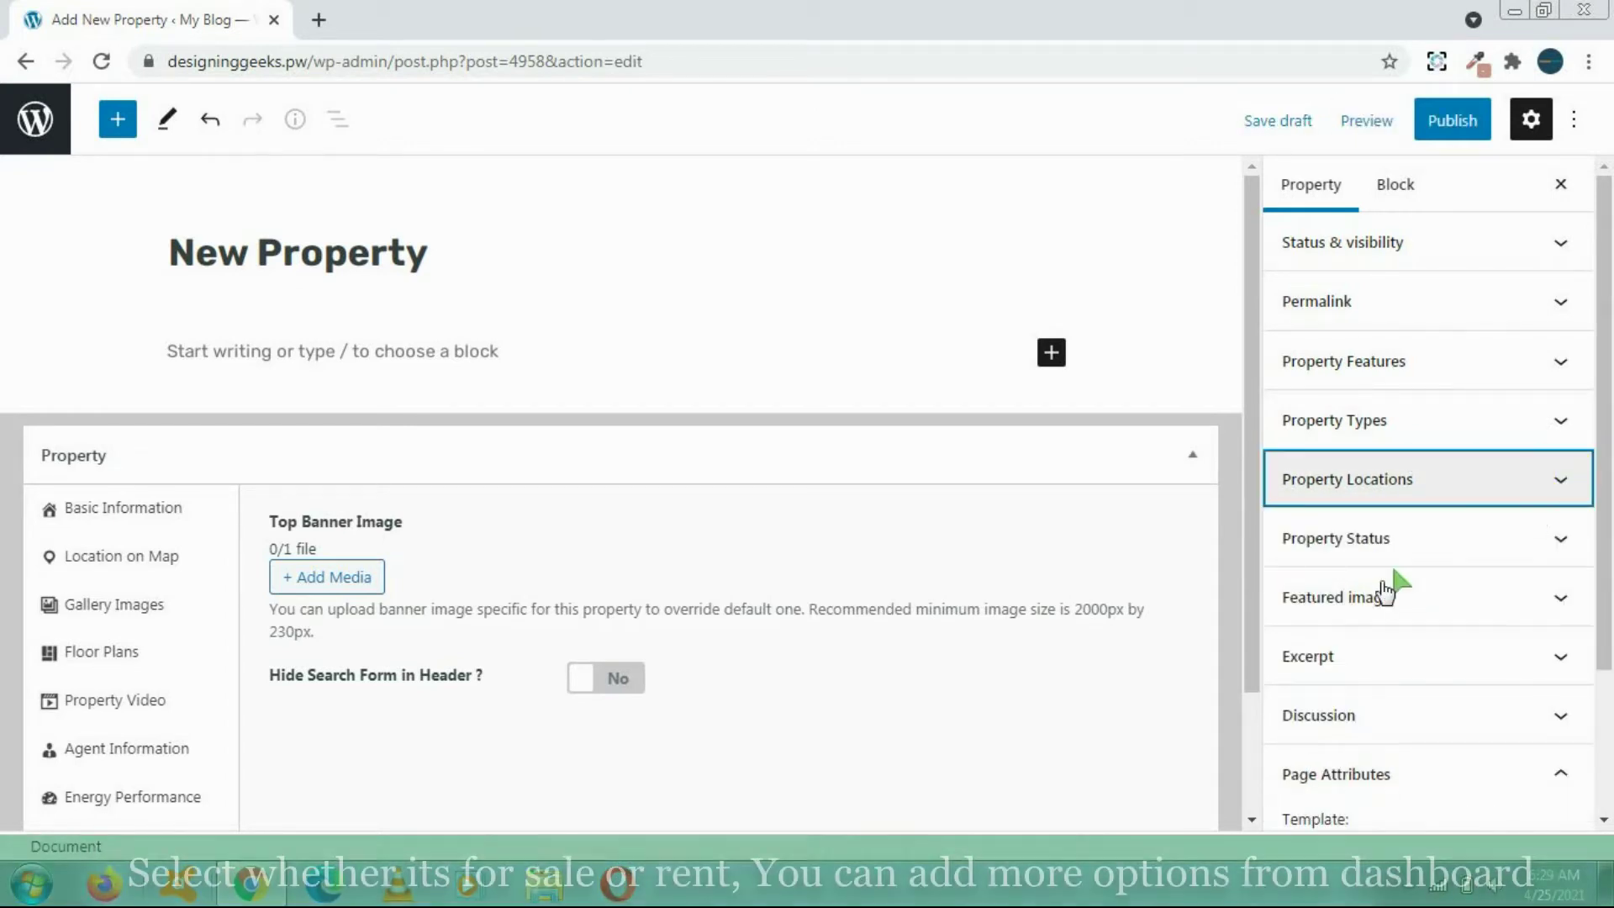
Set the property status to For Sale.
{"action": "left_click", "coordinate": [1558, 539]}
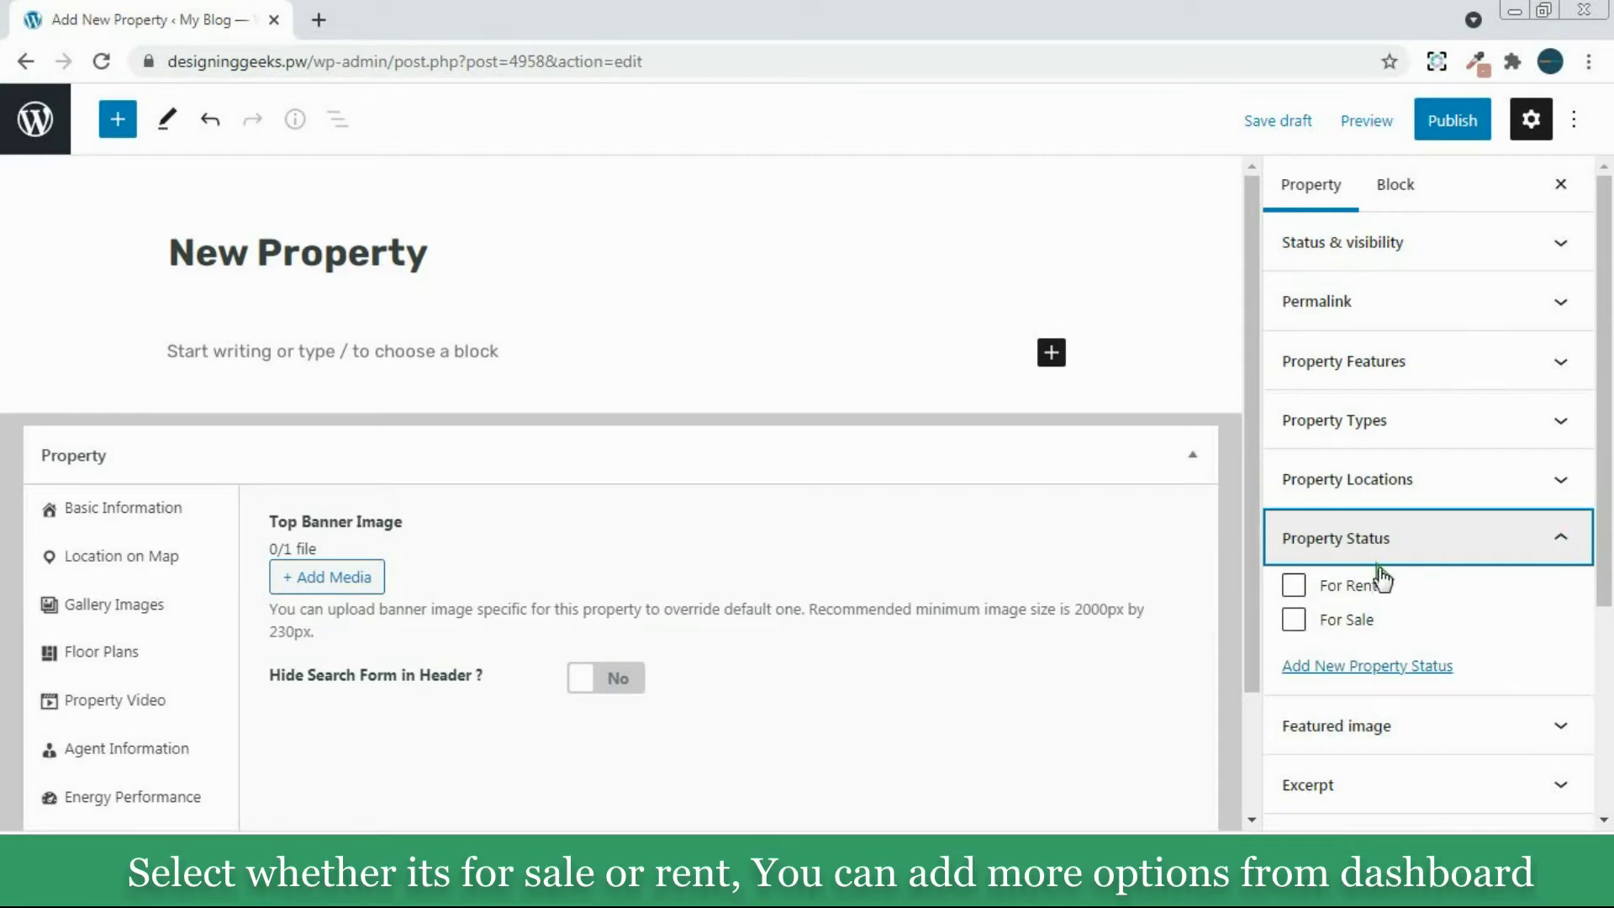
{"action": "left_click", "coordinate": [1293, 620]}
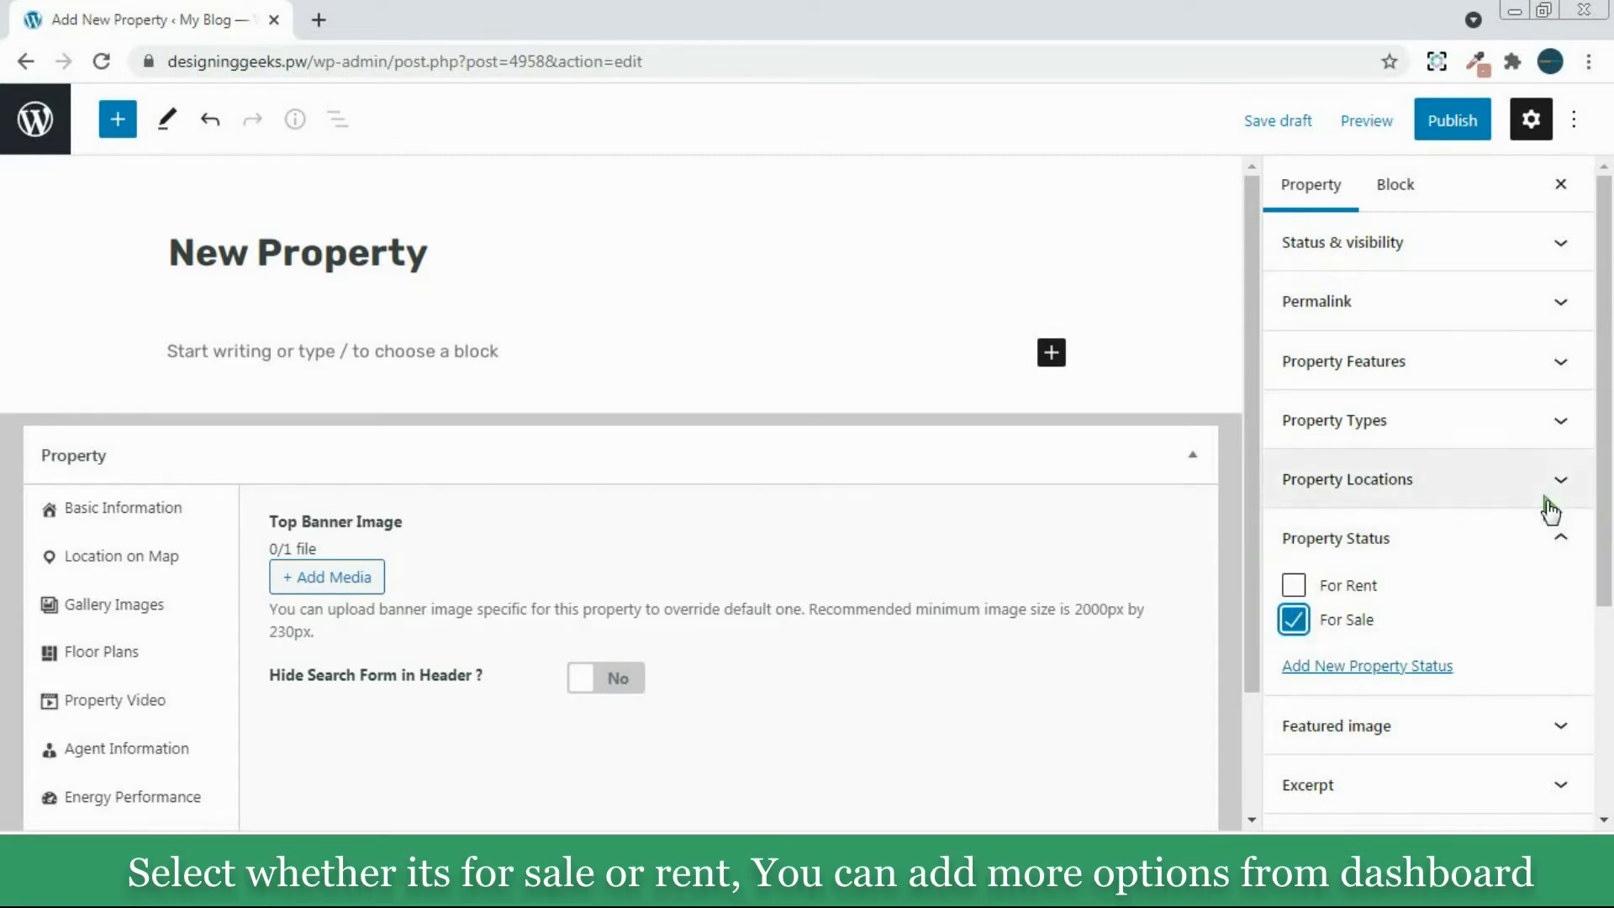
{"action": "left_click", "coordinate": [1561, 538]}
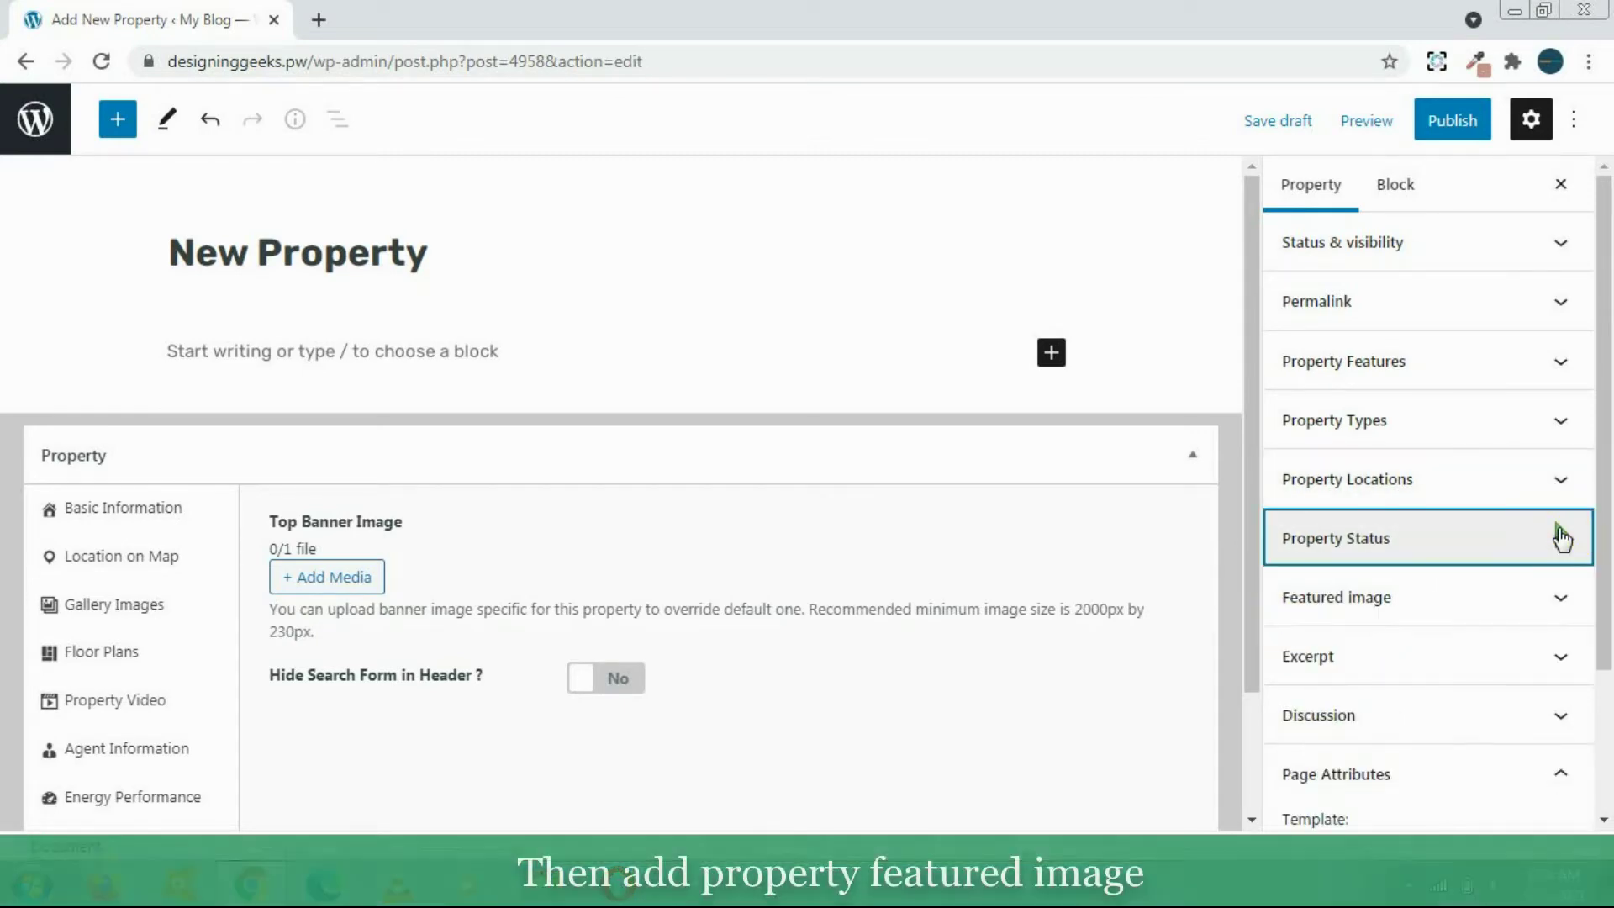
Review the featured image setting and the remaining property settings without changing them.
{"action": "left_click", "coordinate": [1561, 599]}
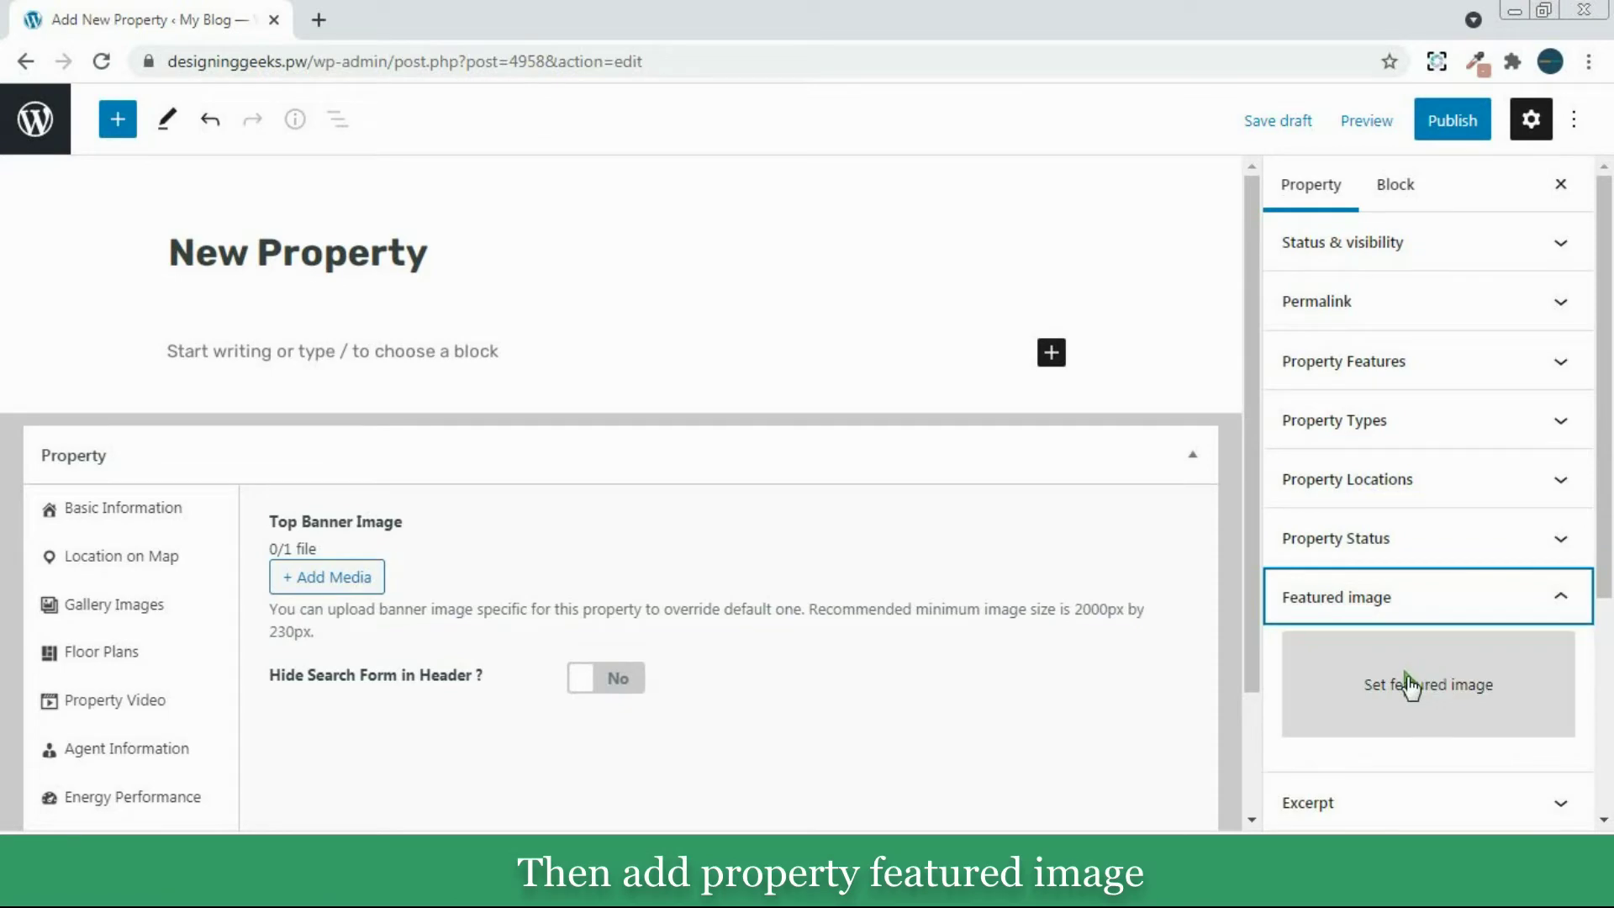
{"action": "left_click", "coordinate": [1562, 597]}
{"action": "scroll", "coordinate": [1580, 598], "scroll_direction": "down", "scroll_amount": 2}
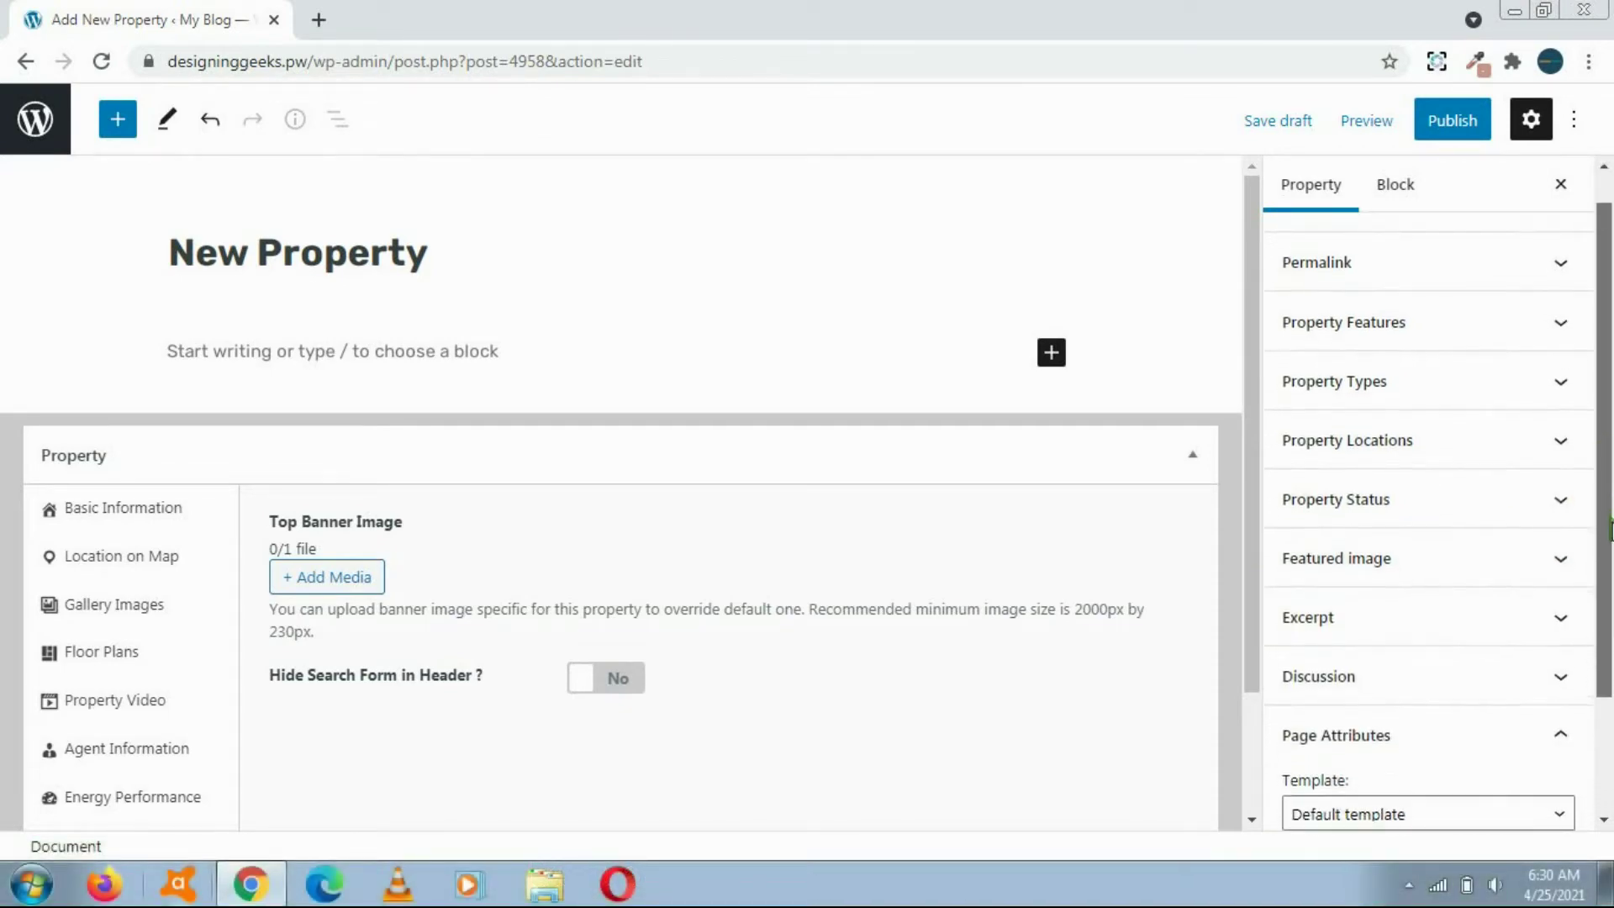
{"action": "scroll", "coordinate": [1610, 599], "scroll_direction": "up", "scroll_amount": 2}
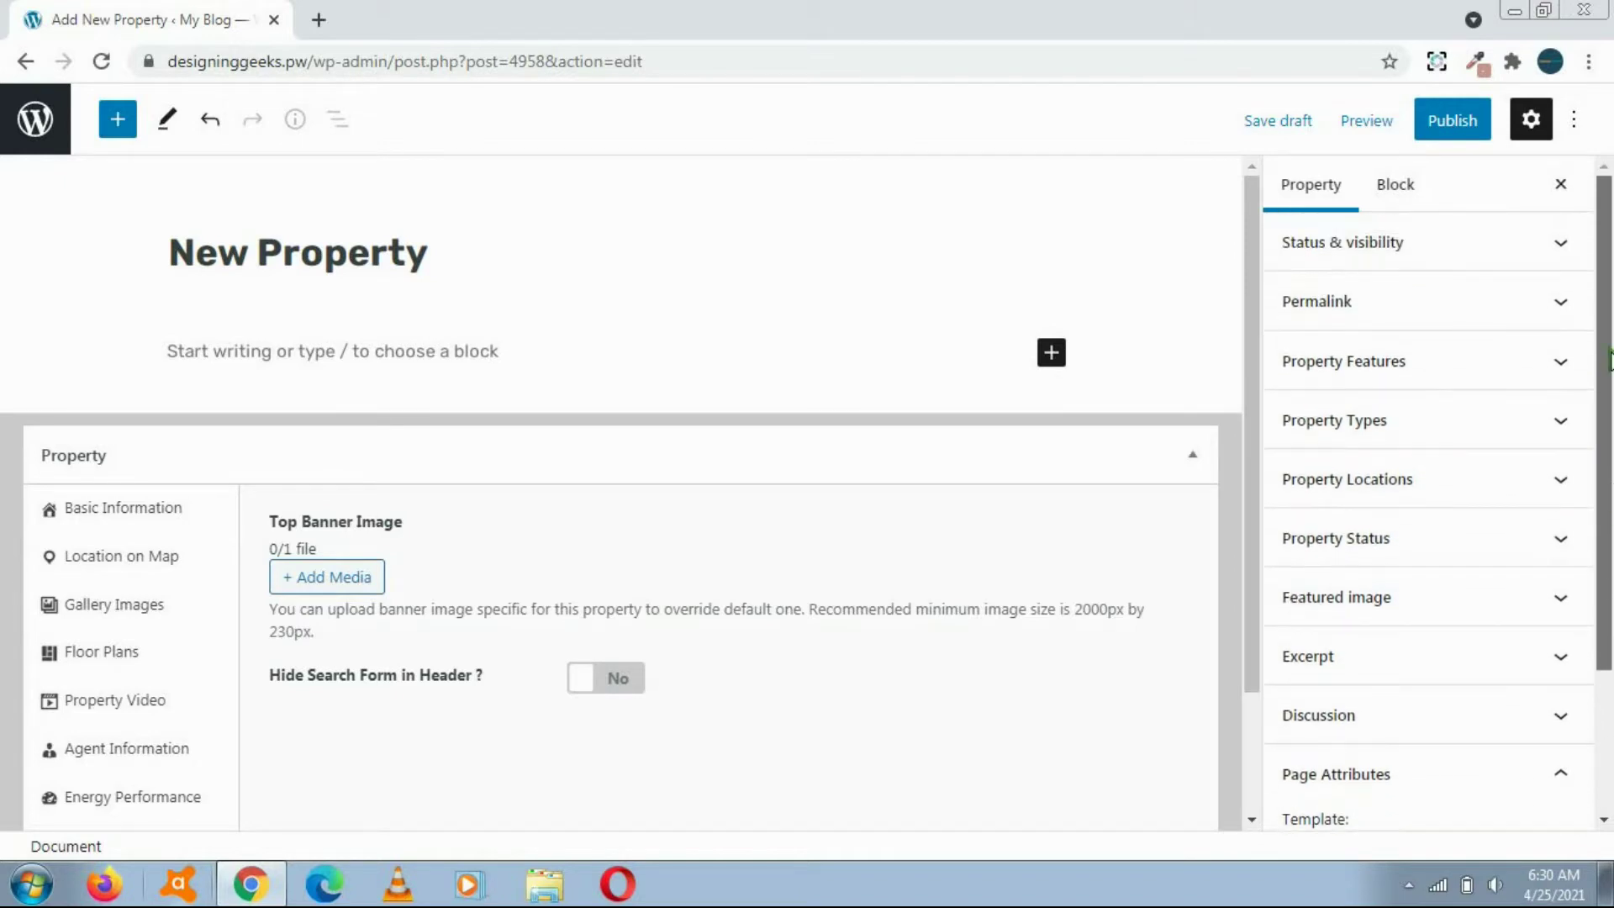
{"action": "scroll", "coordinate": [1609, 358], "scroll_direction": "down", "scroll_amount": 3}
{"action": "scroll", "coordinate": [1610, 357], "scroll_direction": "up", "scroll_amount": 3}
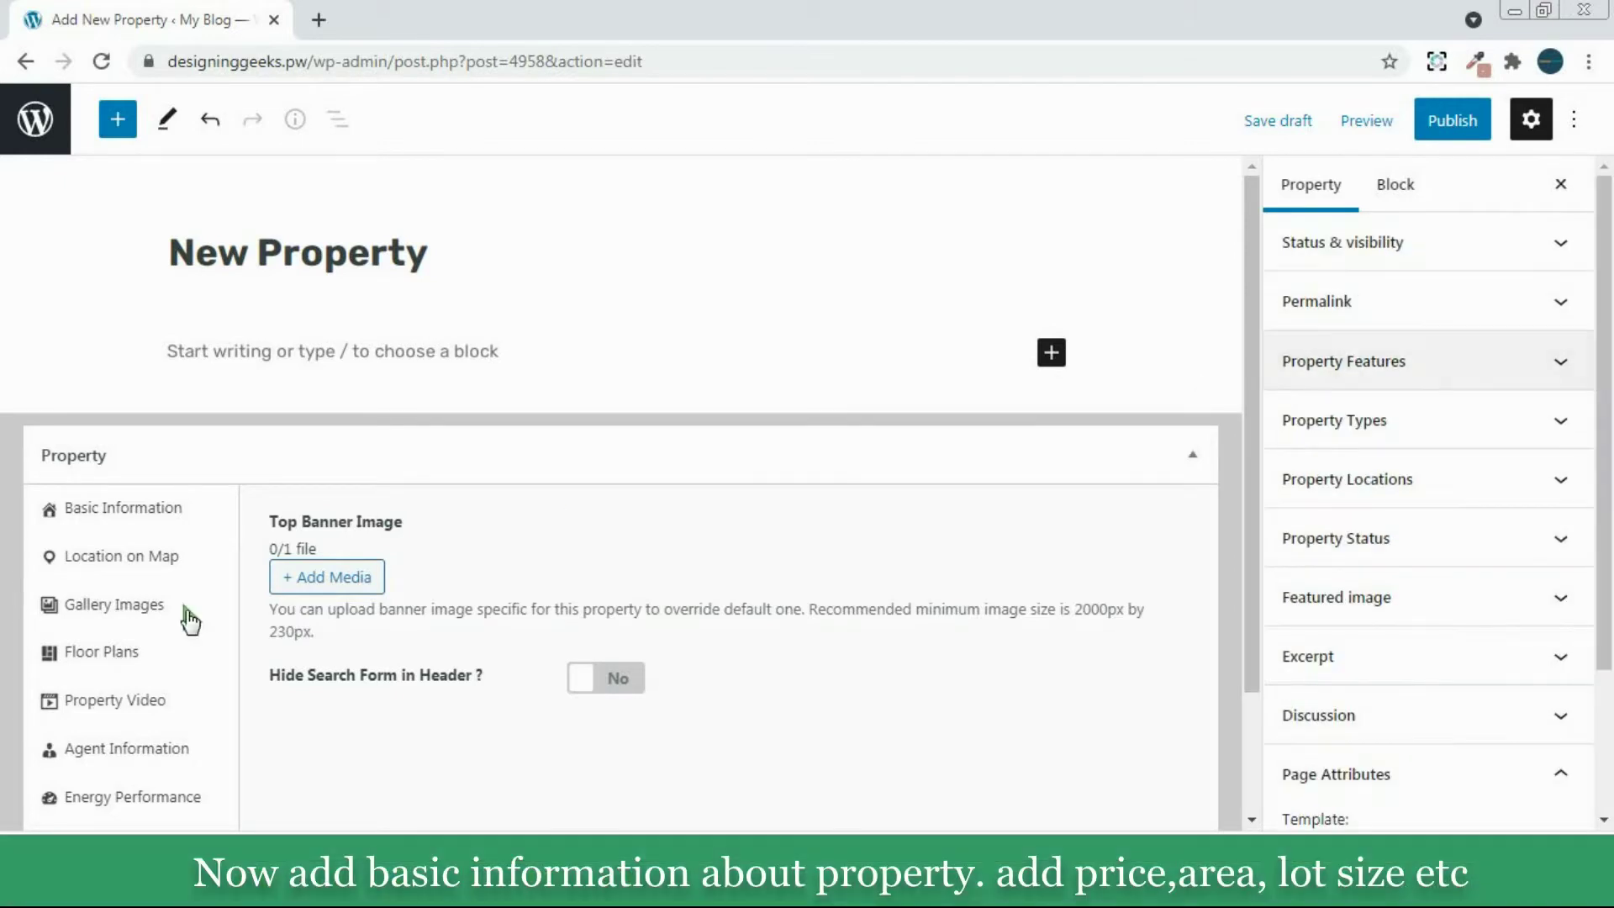
Enter 125000 as the sale or rent price in the property's basic information.
{"action": "left_click", "coordinate": [128, 522]}
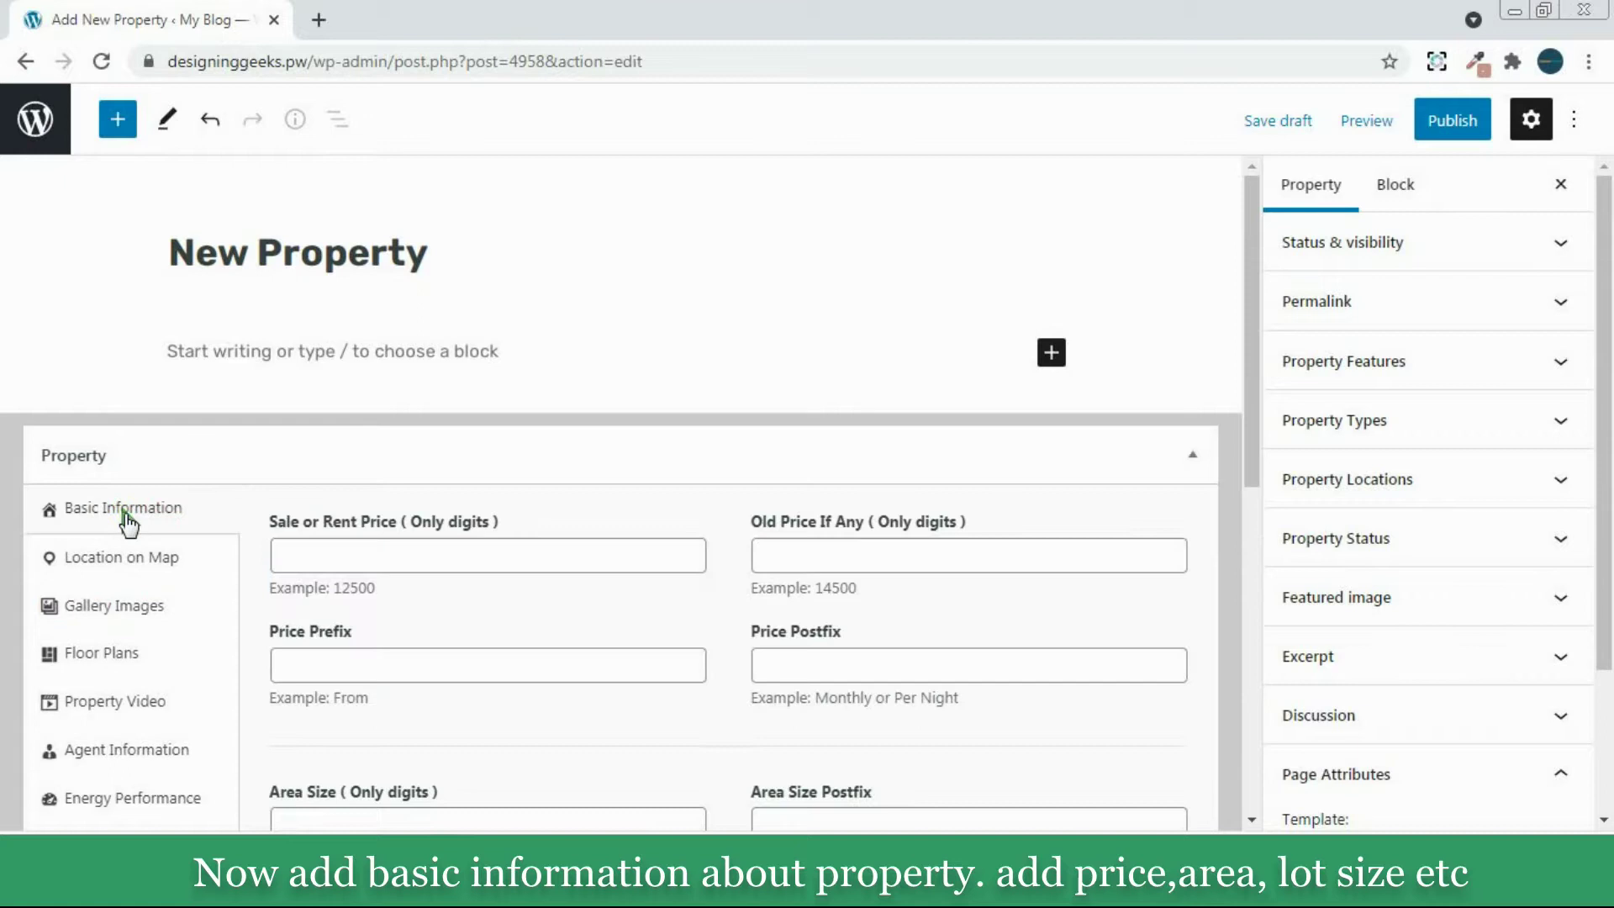
{"action": "left_click", "coordinate": [452, 559]}
{"action": "type", "text": "125"}
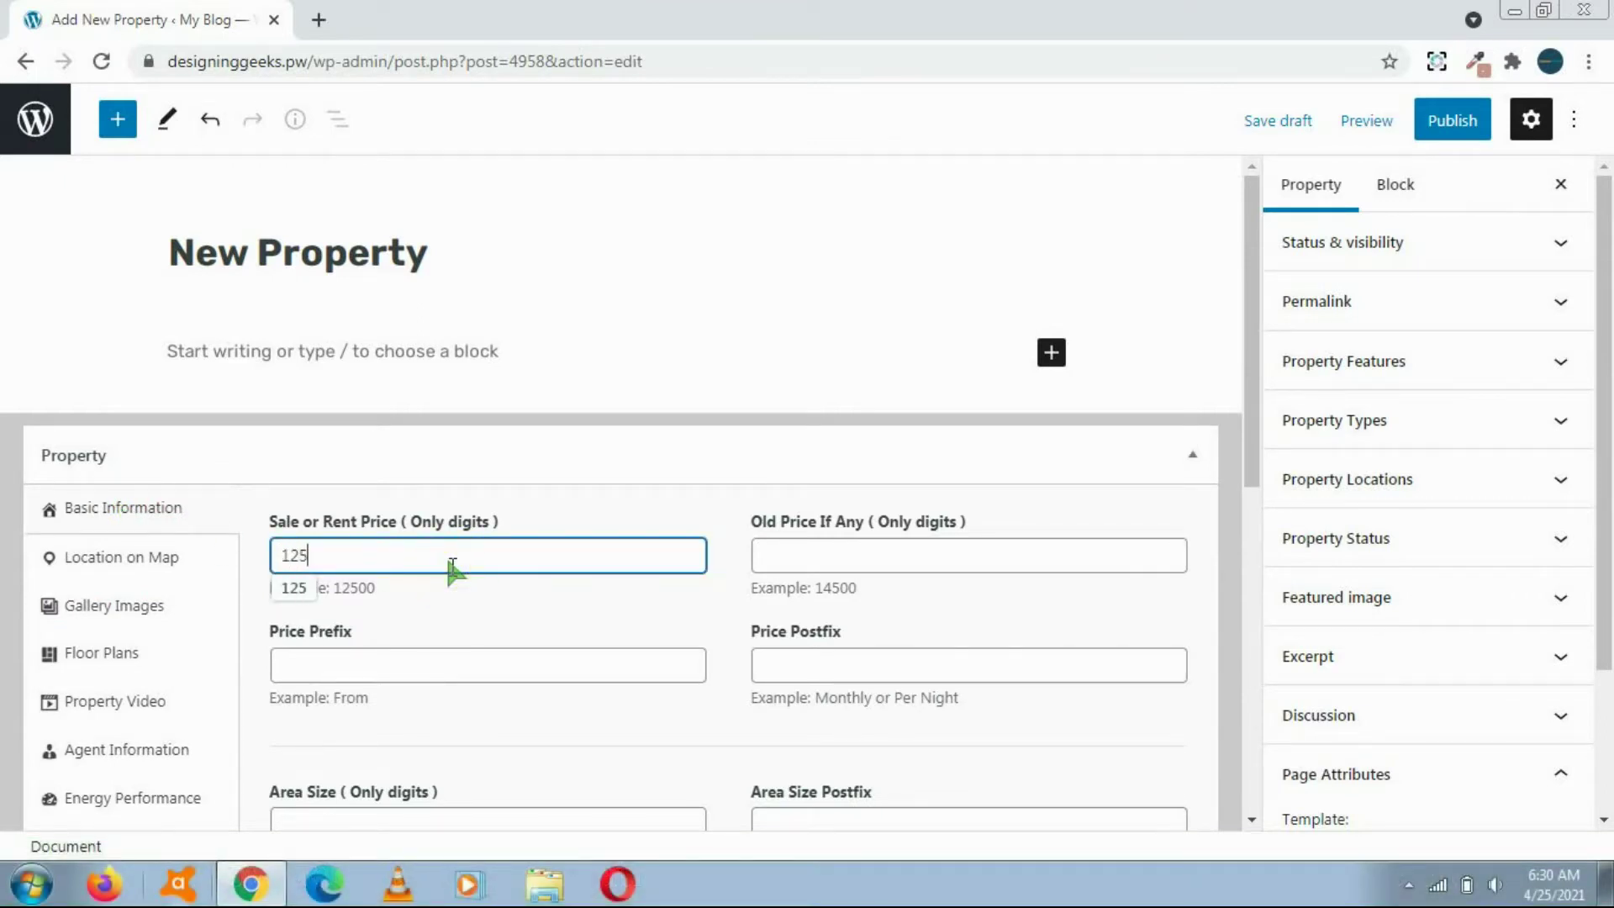
{"action": "type", "text": "000"}
{"action": "left_click", "coordinate": [716, 455]}
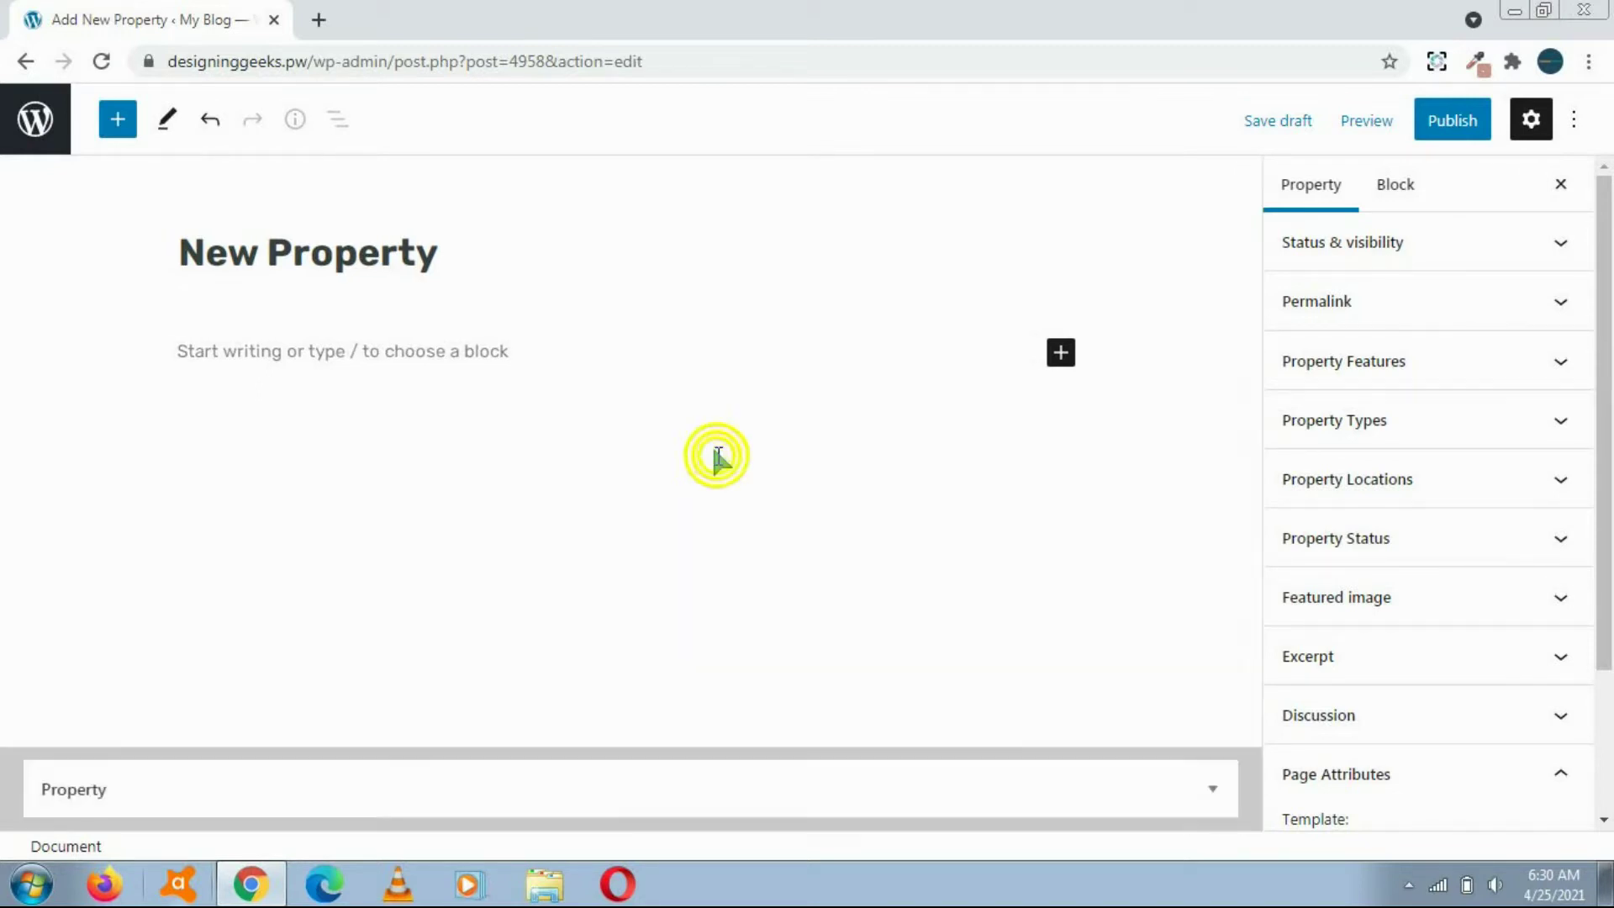
{"action": "left_click", "coordinate": [564, 767]}
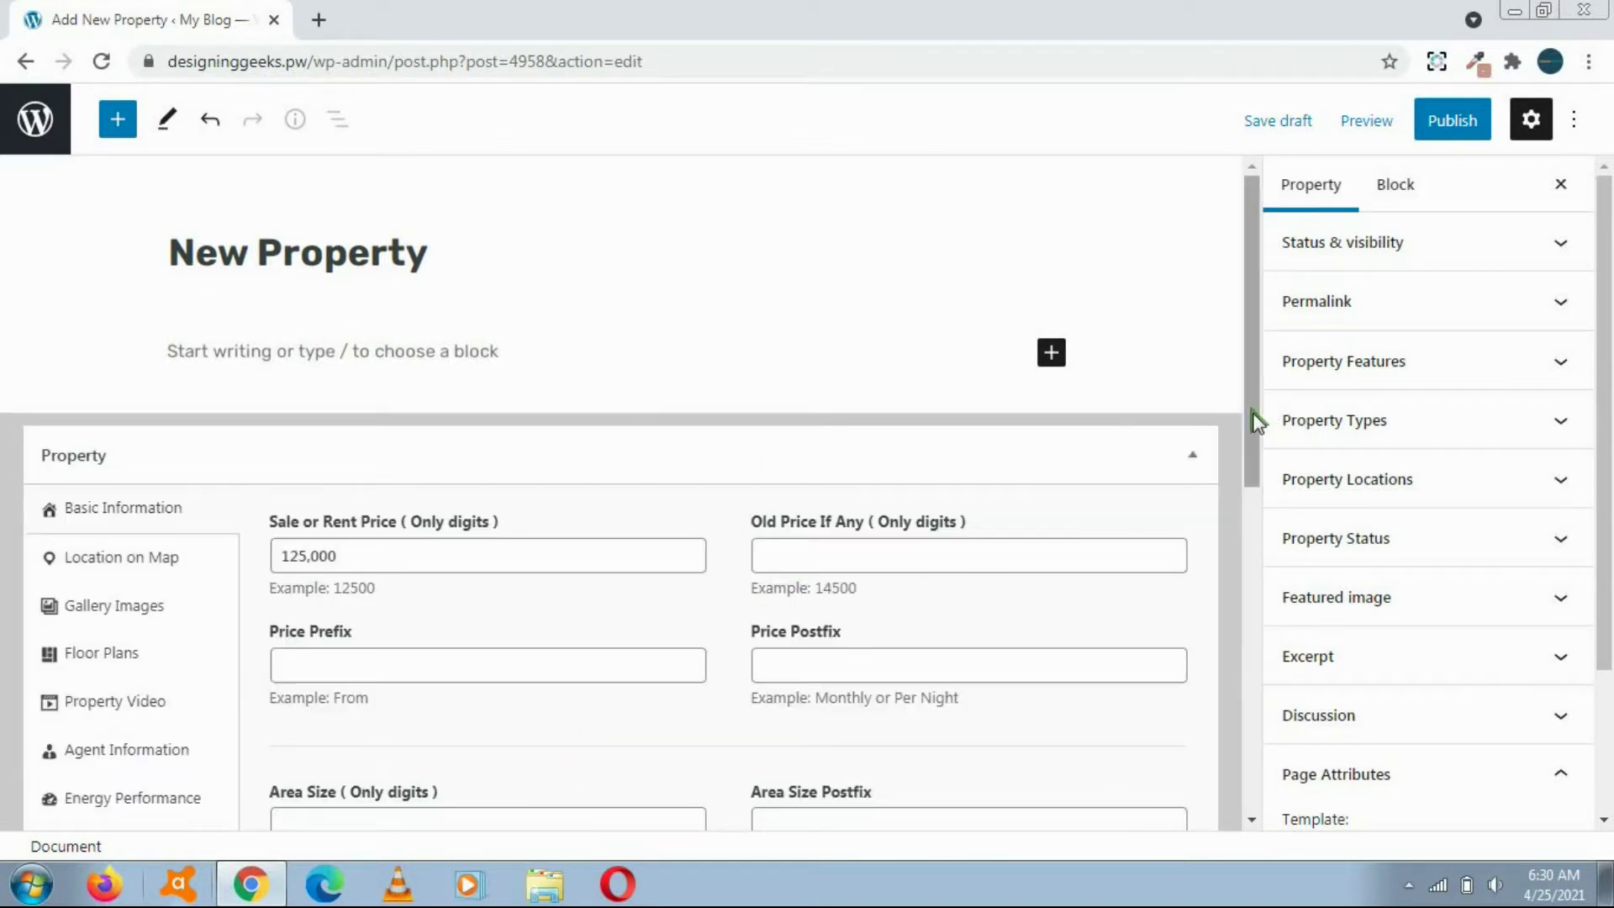
Set the property's area size to 2500 with the postfix sq ft.
{"action": "left_click_drag", "start_coordinate": [1255, 418], "coordinate": [1256, 450]}
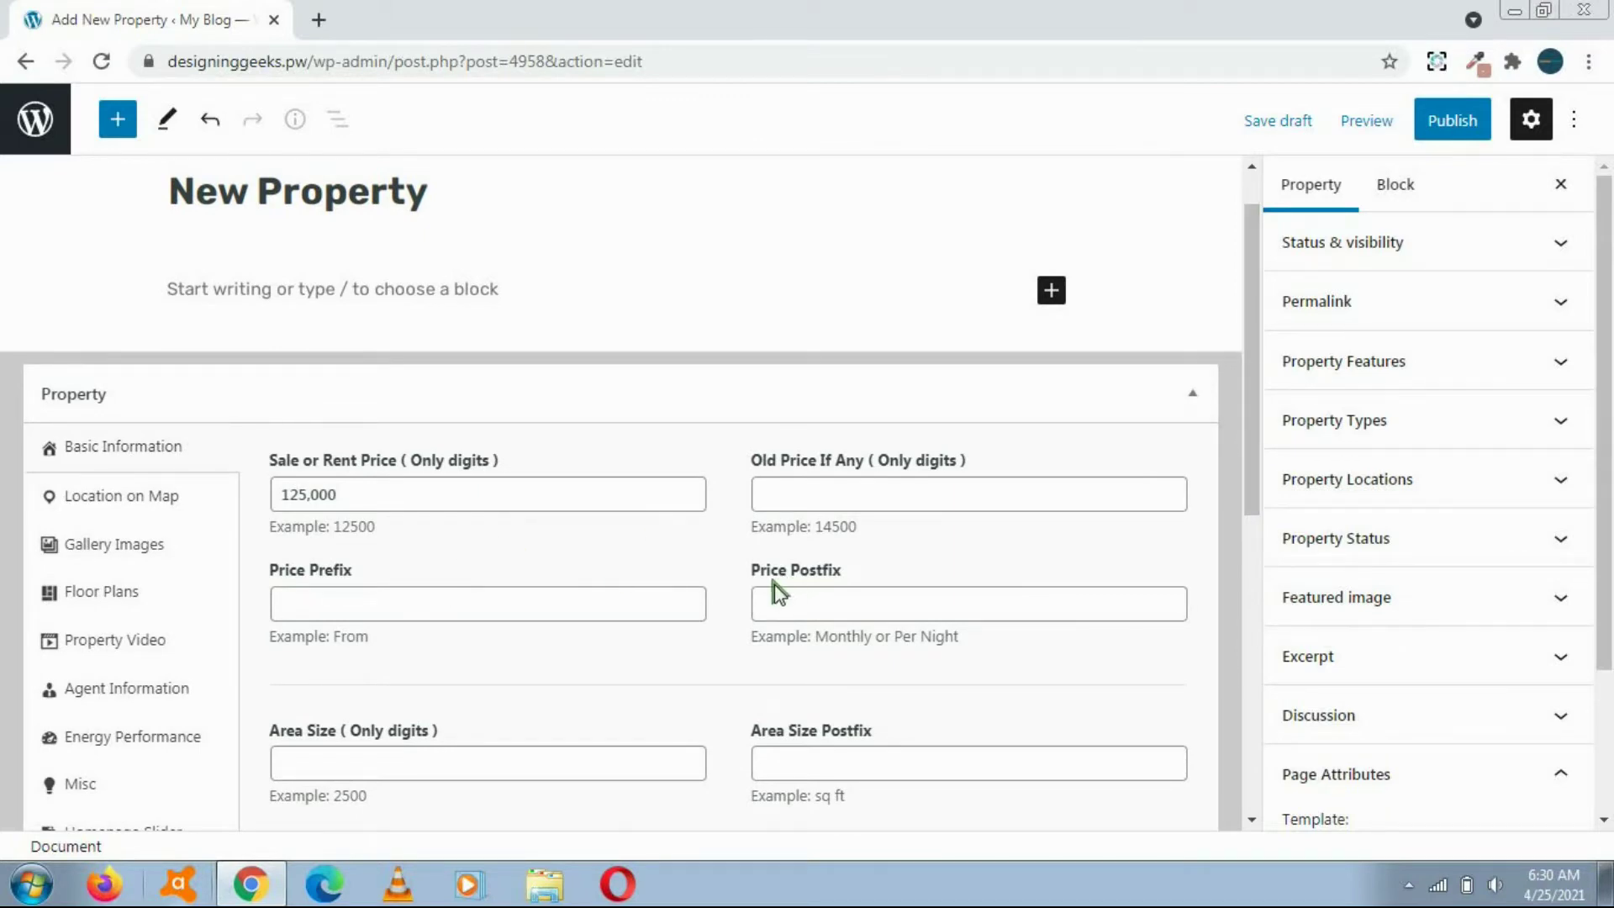
{"action": "left_click_drag", "start_coordinate": [1251, 447], "coordinate": [1229, 529]}
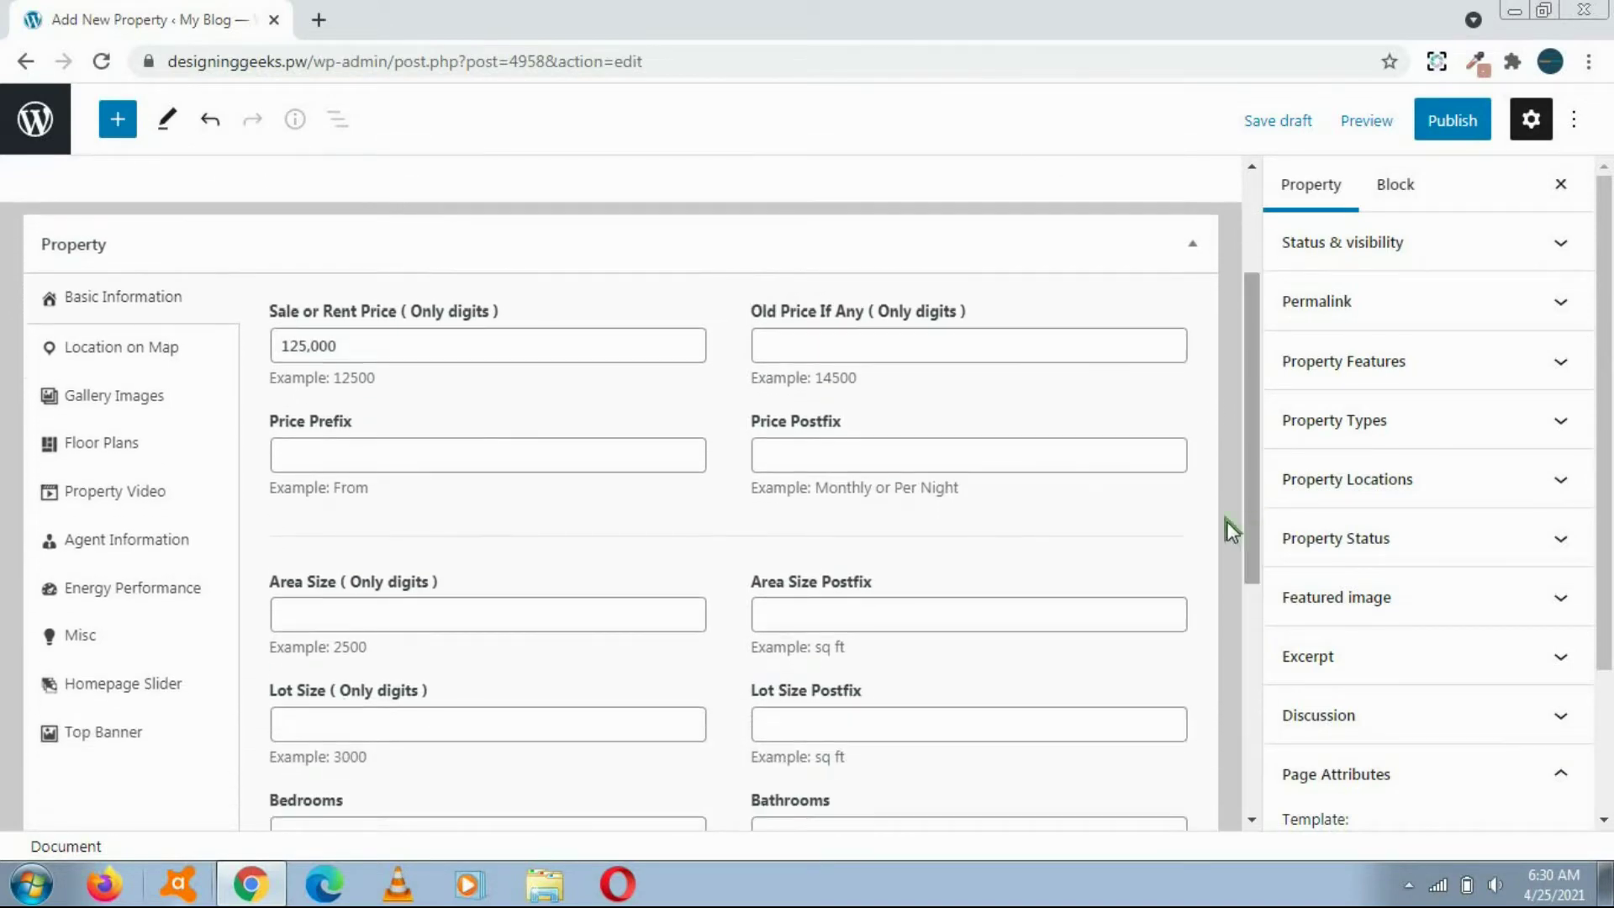
{"action": "left_click", "coordinate": [365, 618]}
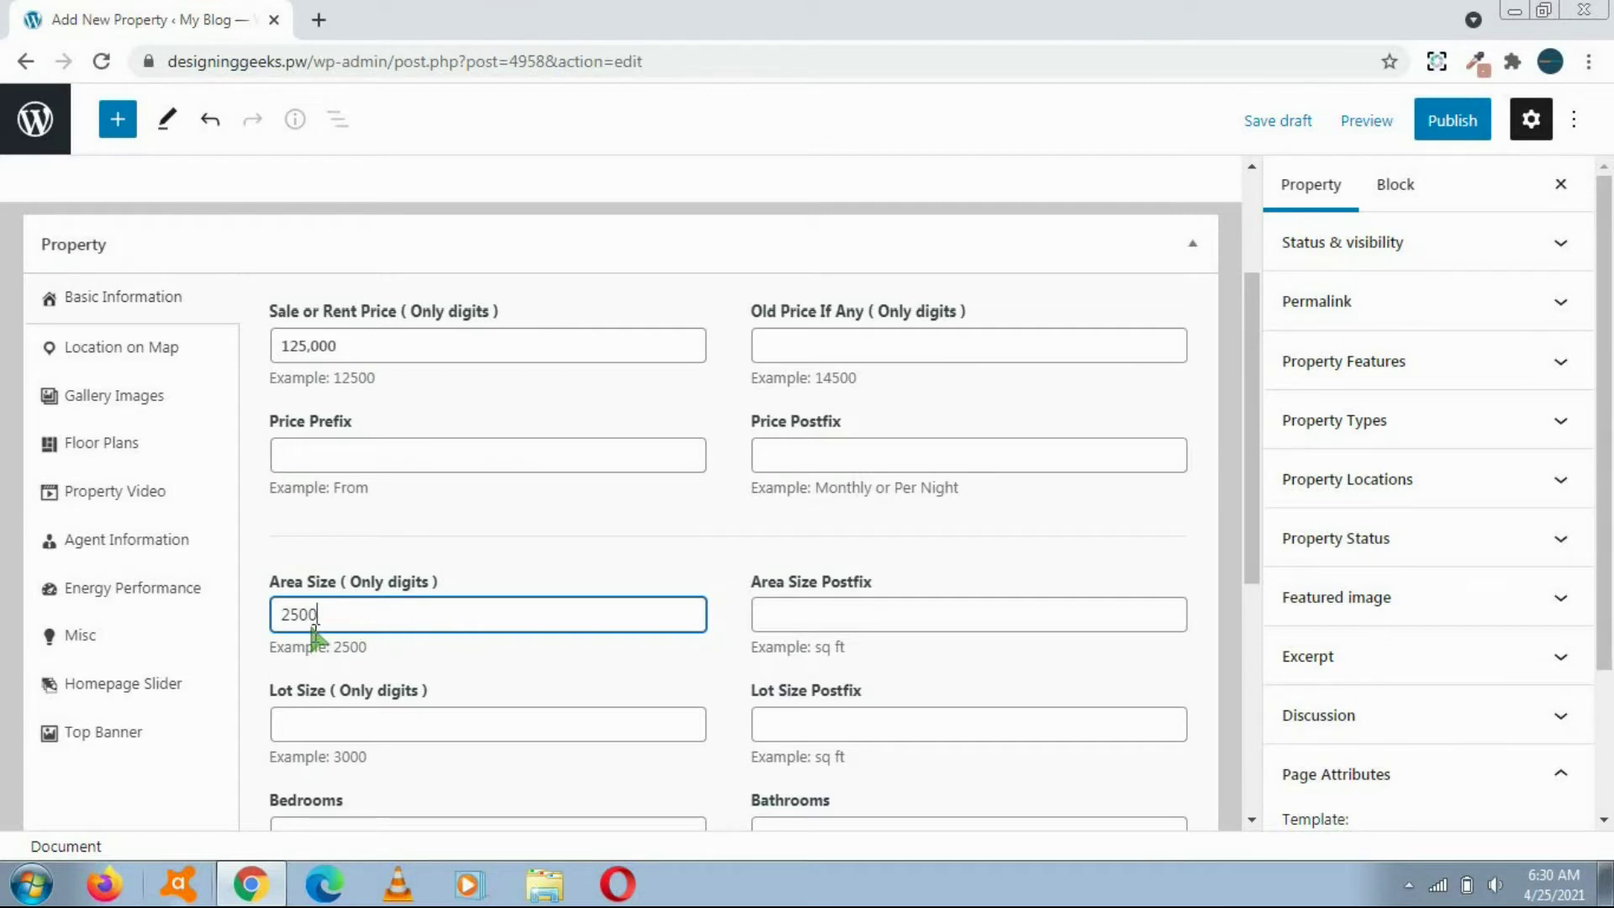
{"action": "left_click", "coordinate": [819, 616]}
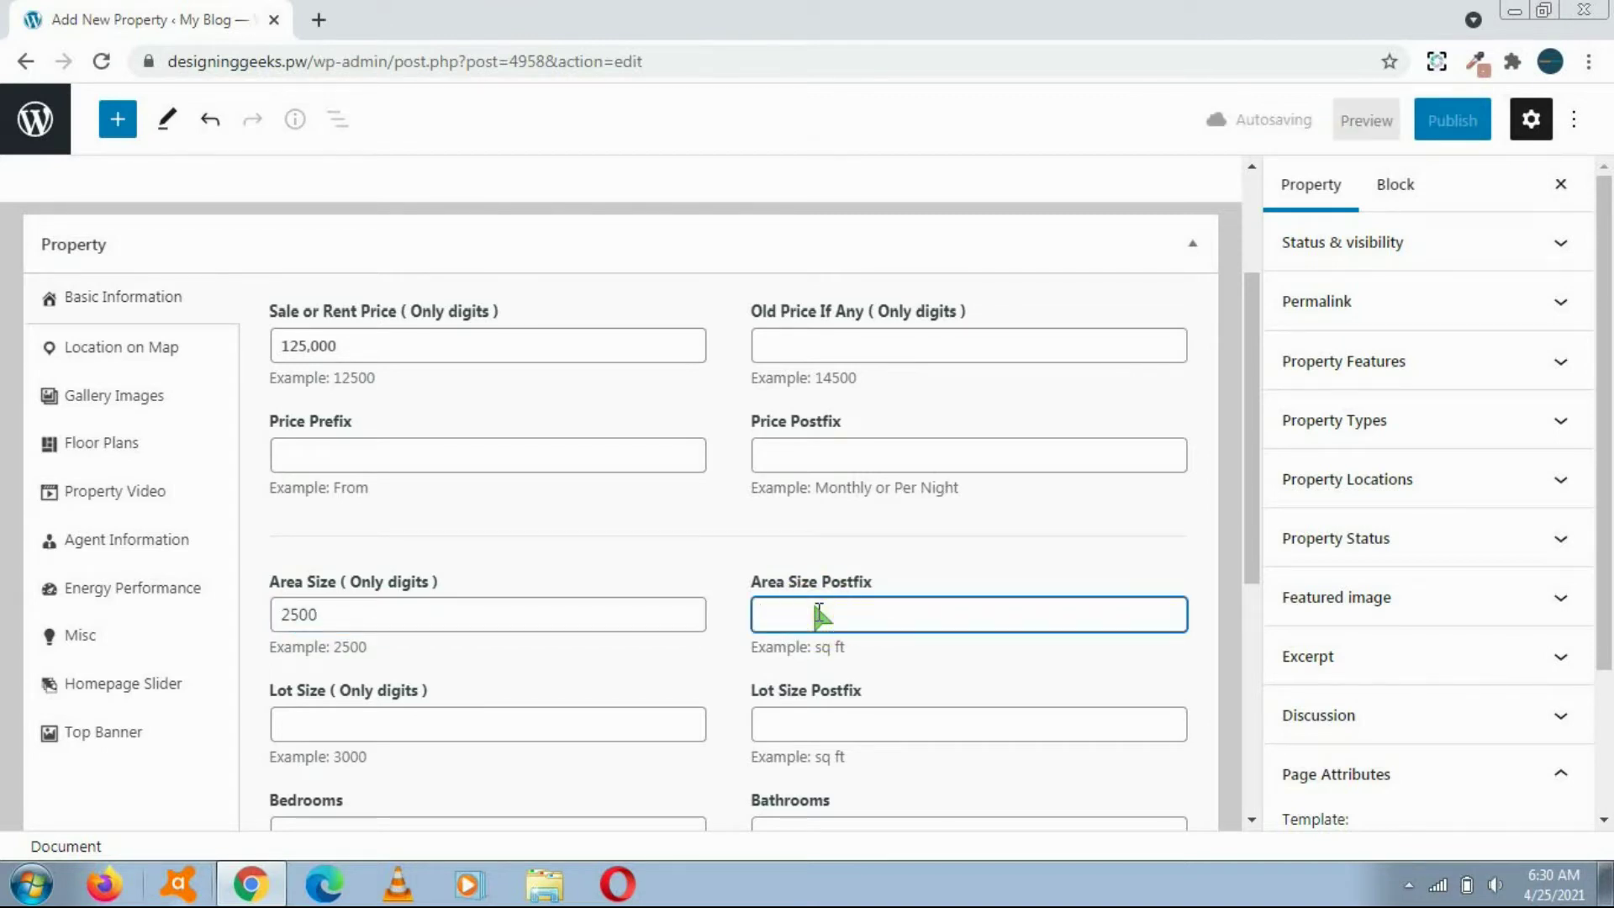
{"action": "type", "text": "sq ft"}
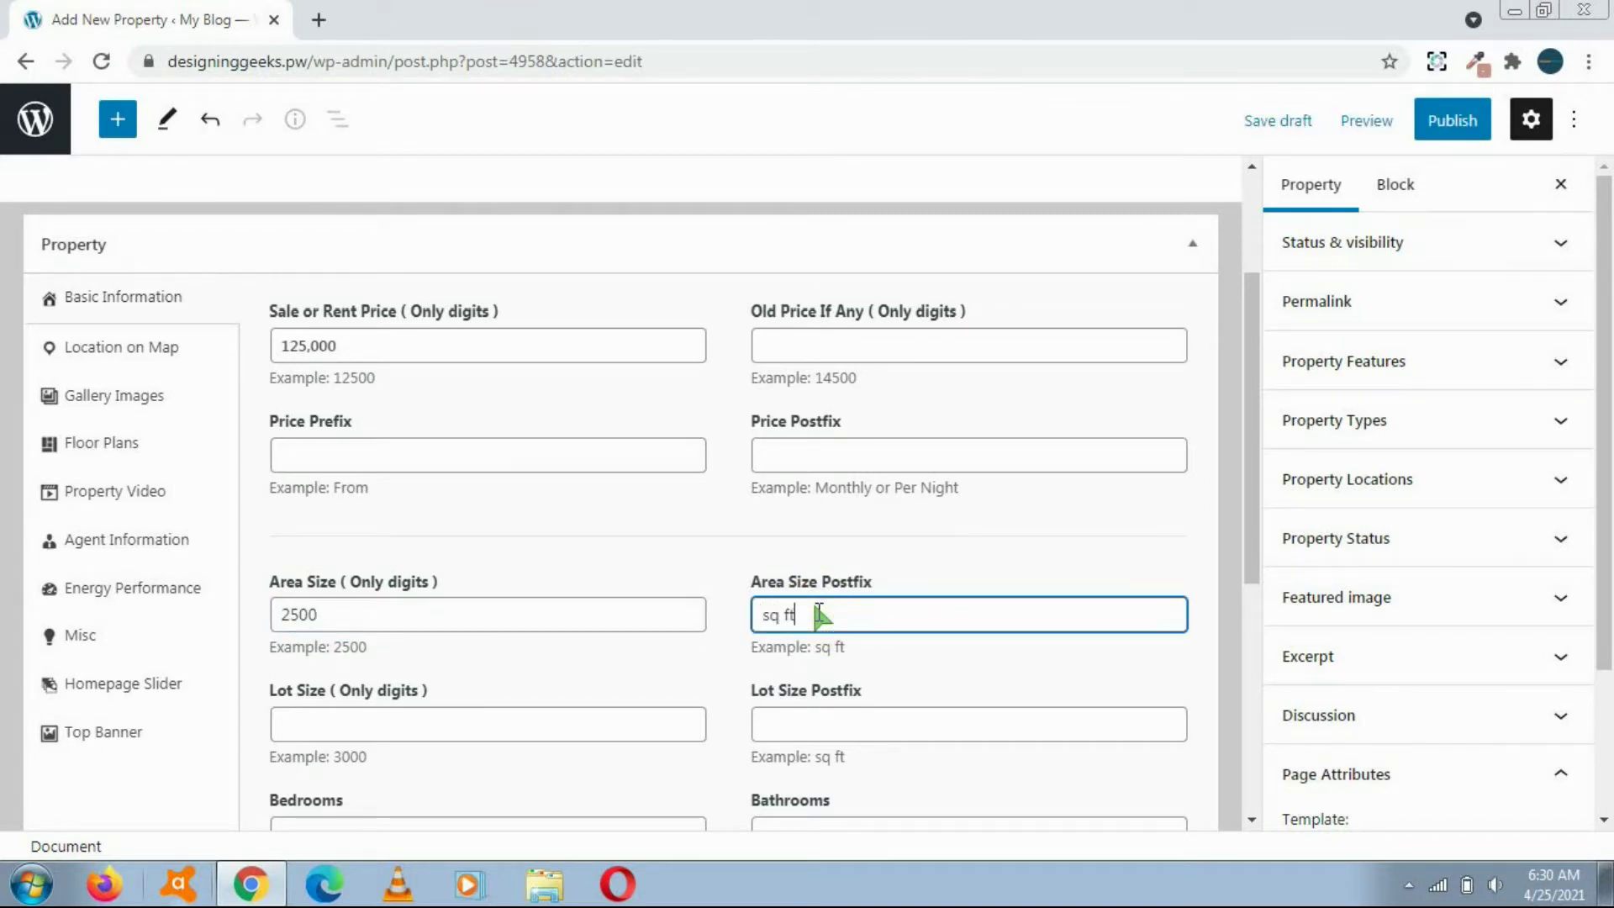
Set the property's lot size to 3000 with the postfix sq ft.
{"action": "left_click_drag", "start_coordinate": [1251, 468], "coordinate": [1247, 561]}
{"action": "left_click", "coordinate": [294, 548]}
{"action": "type", "text": "3000"}
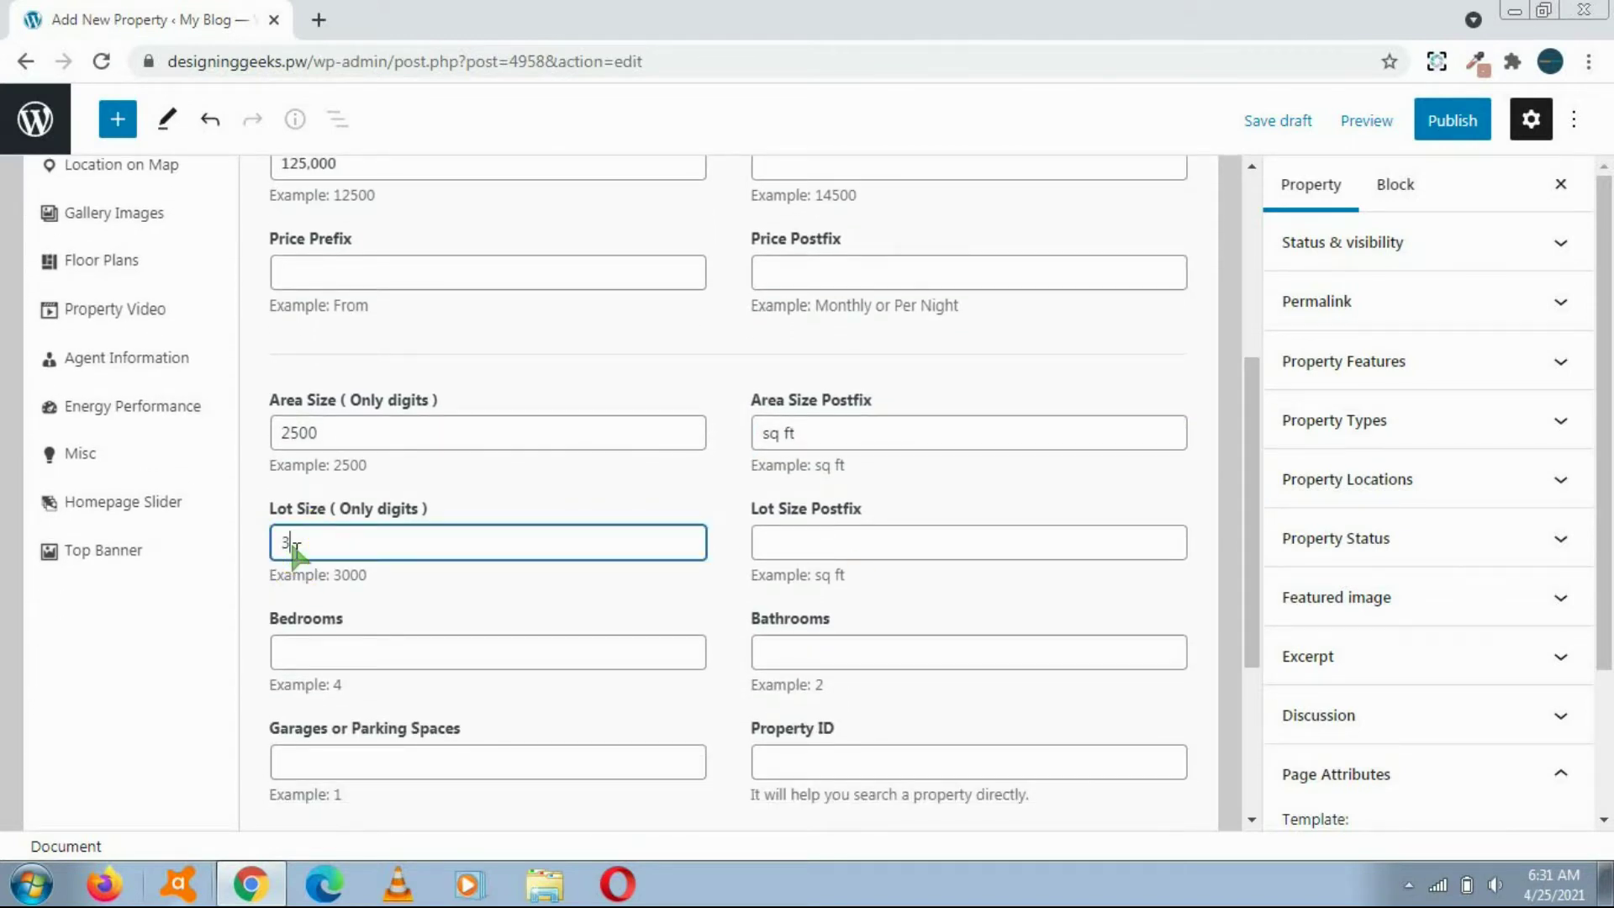
{"action": "left_click", "coordinate": [822, 546]}
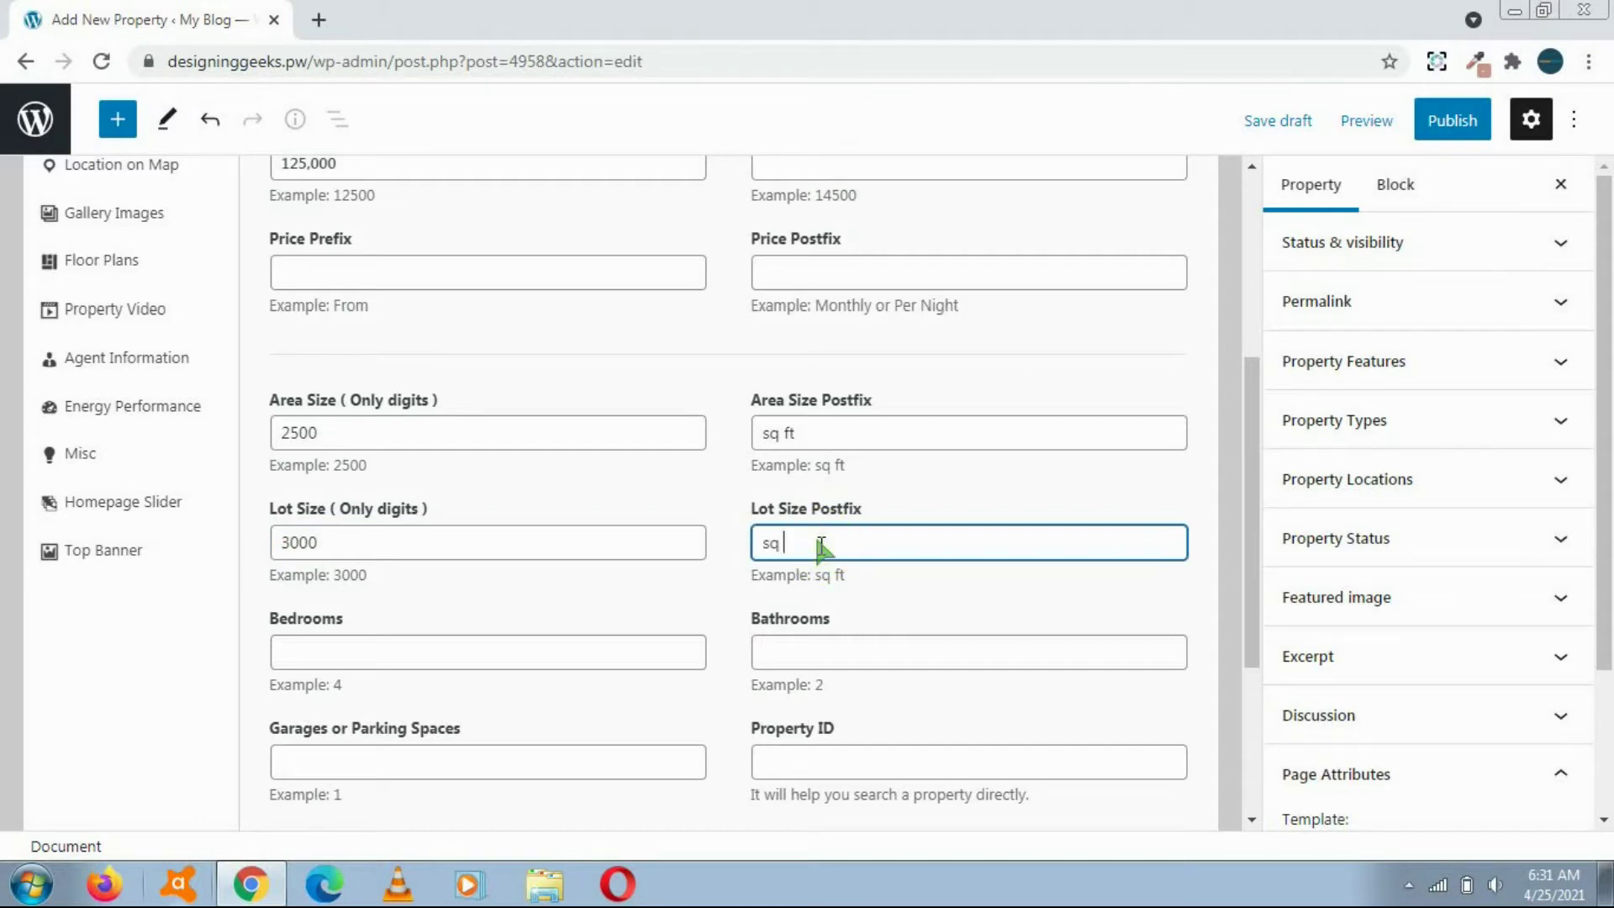
Enter 4 bedrooms, 4 bathrooms and 1 garage or parking space for the property.
{"action": "left_click", "coordinate": [442, 652]}
{"action": "type", "text": "4"}
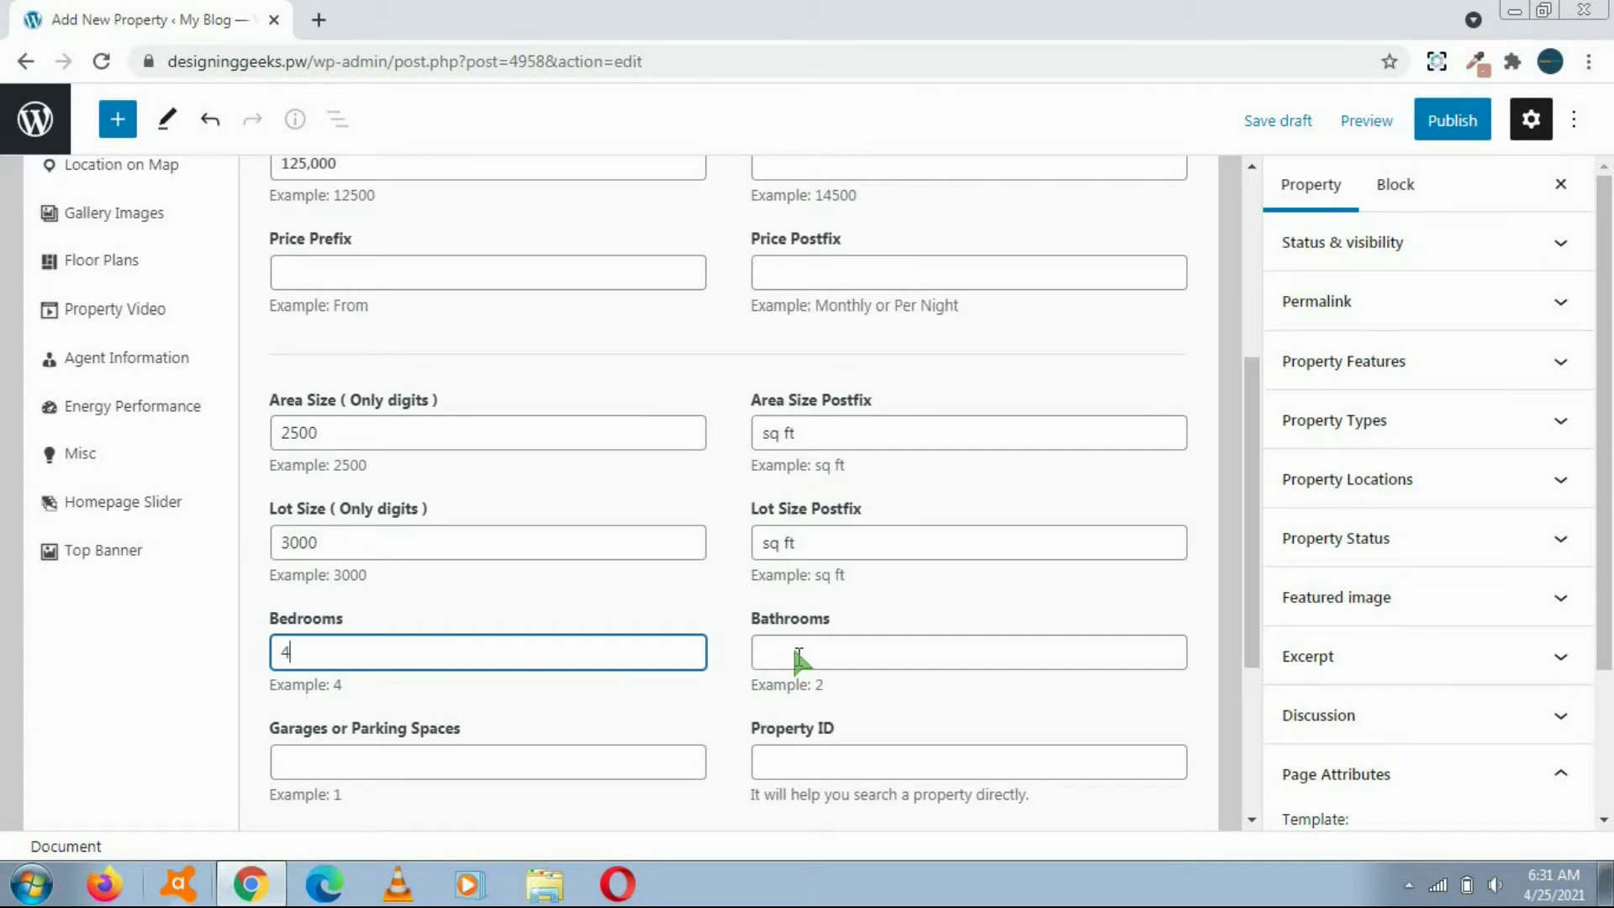
{"action": "left_click", "coordinate": [799, 660]}
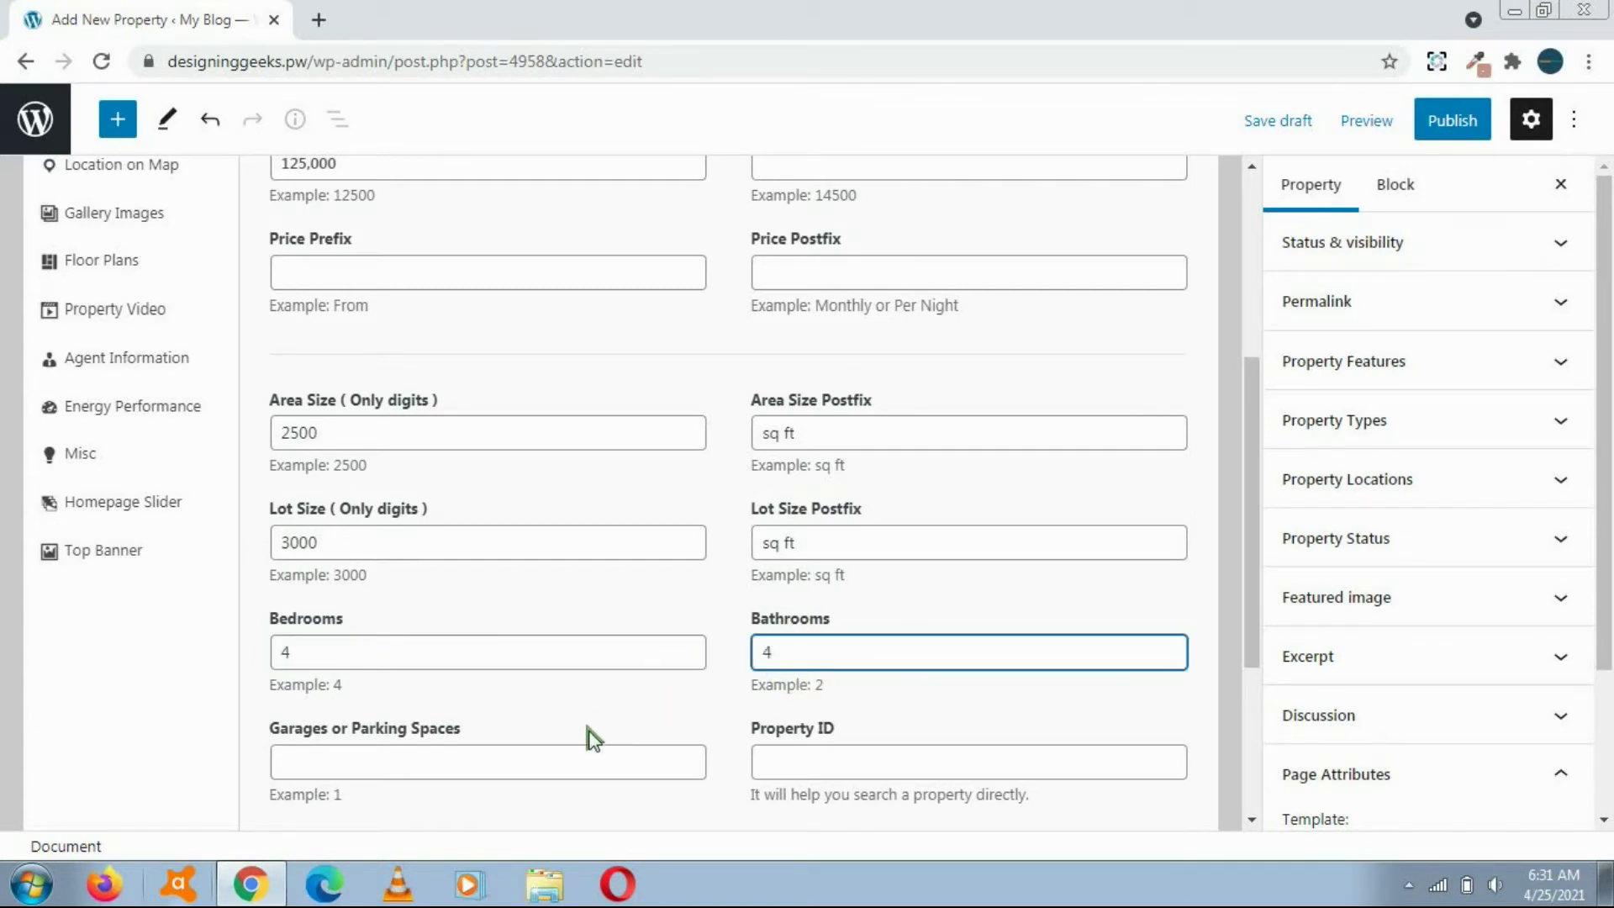
{"action": "left_click", "coordinate": [540, 759]}
{"action": "type", "text": "1"}
Enter 112 as the property ID and 2017 as the year built.
{"action": "left_click_drag", "start_coordinate": [1246, 618], "coordinate": [1235, 699]}
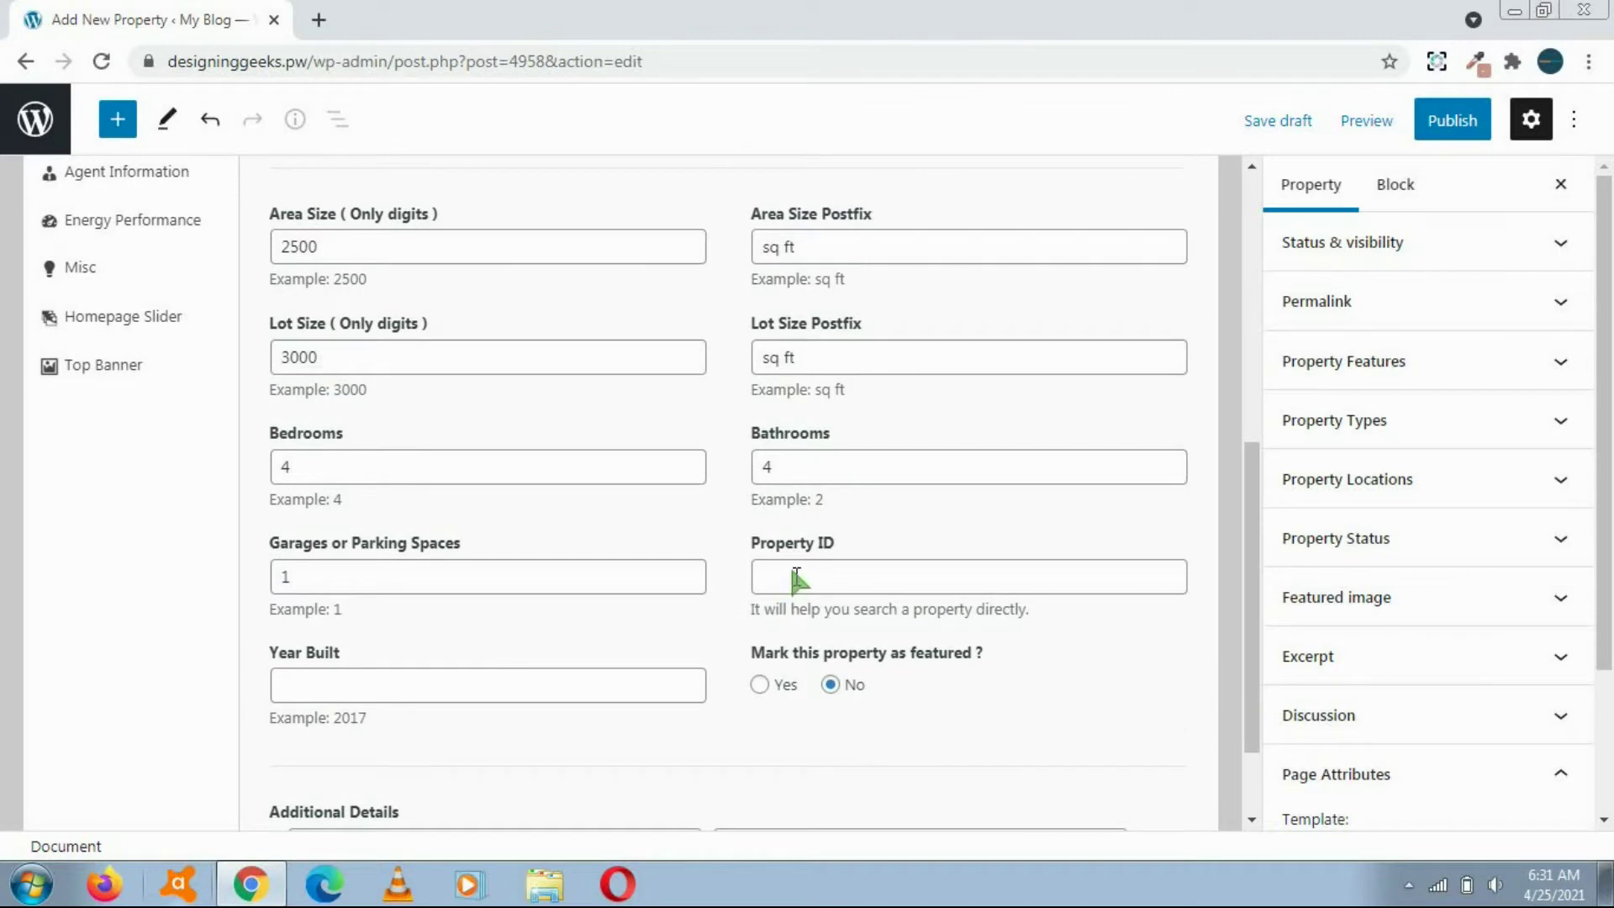
{"action": "left_click", "coordinate": [795, 576]}
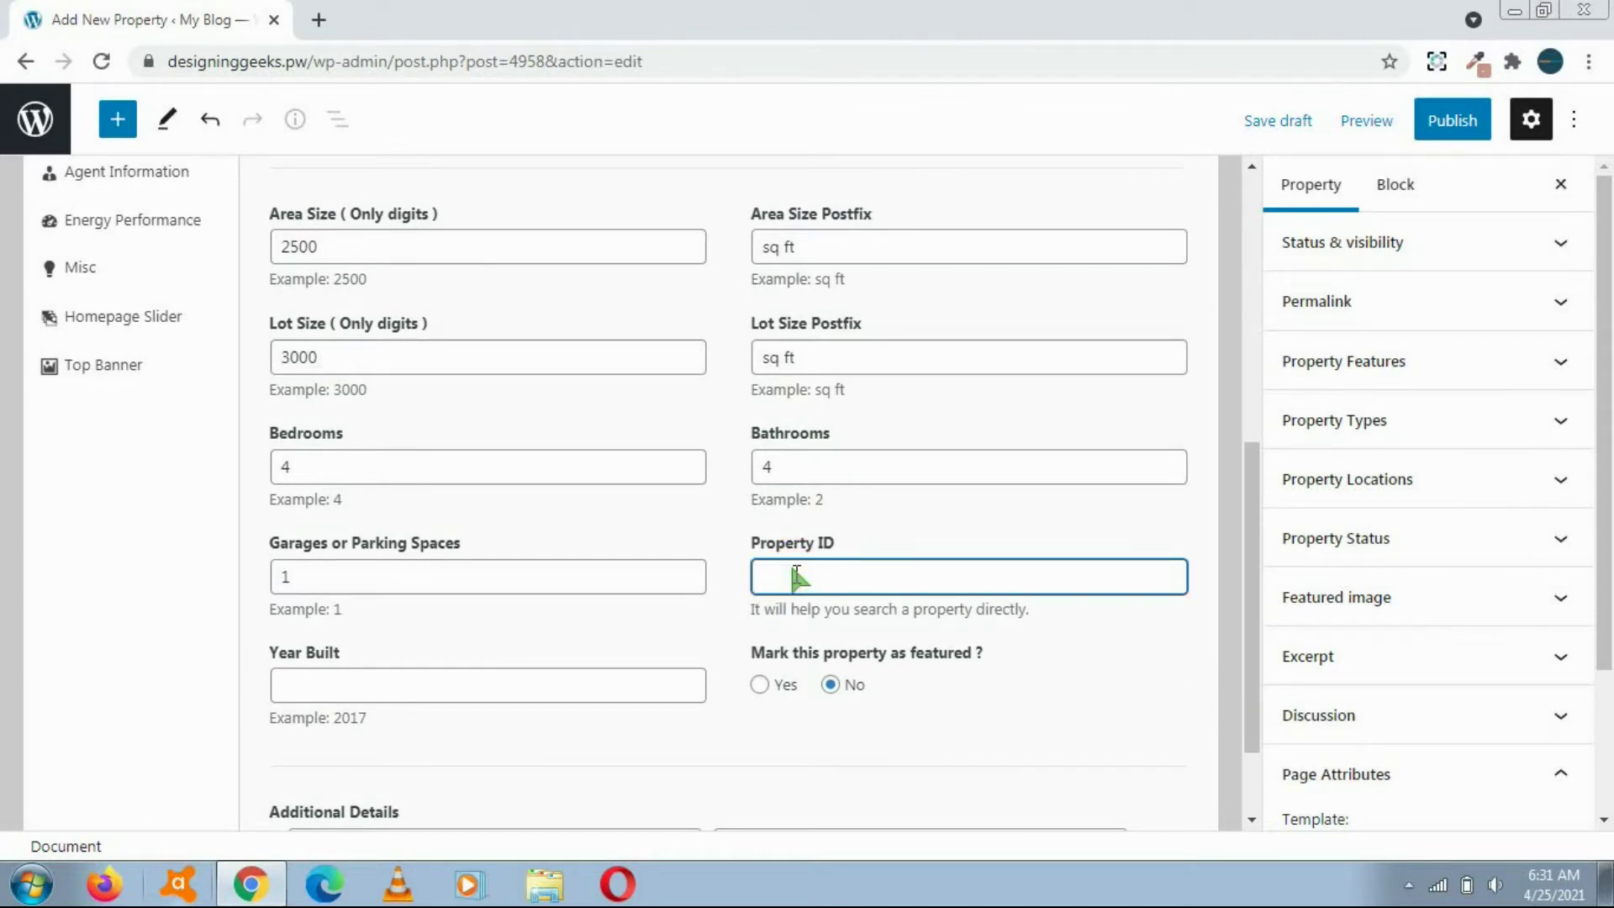
{"action": "left_click", "coordinate": [378, 685]}
{"action": "type", "text": "2017"}
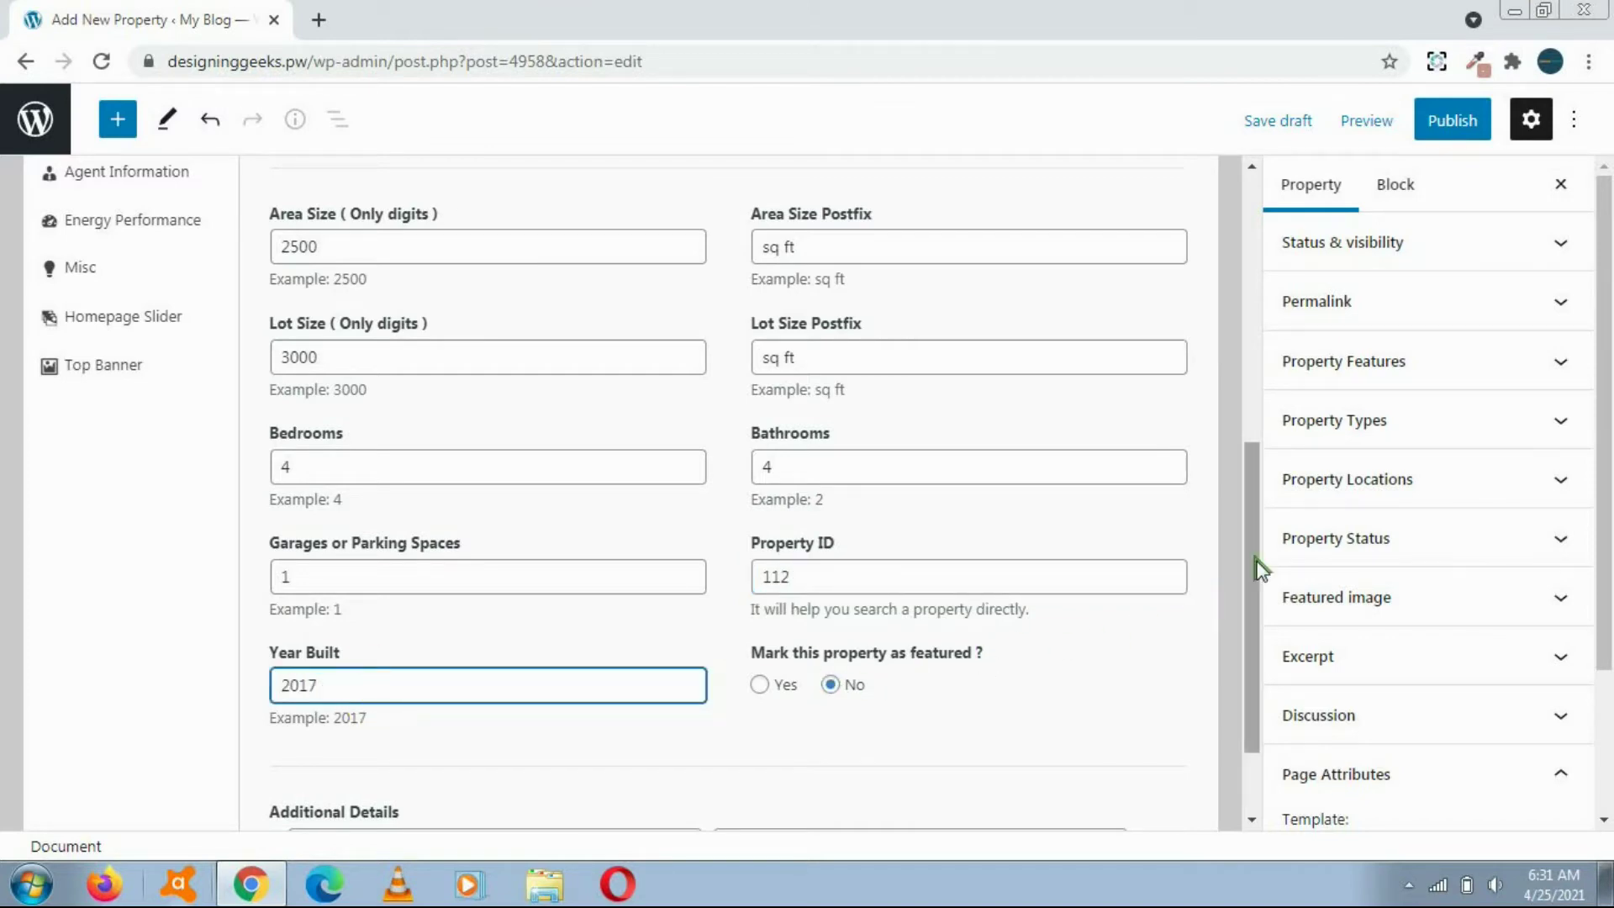
{"action": "scroll", "coordinate": [1242, 668], "scroll_direction": "down", "scroll_amount": 1}
{"action": "scroll", "coordinate": [1258, 336], "scroll_direction": "up", "scroll_amount": 6}
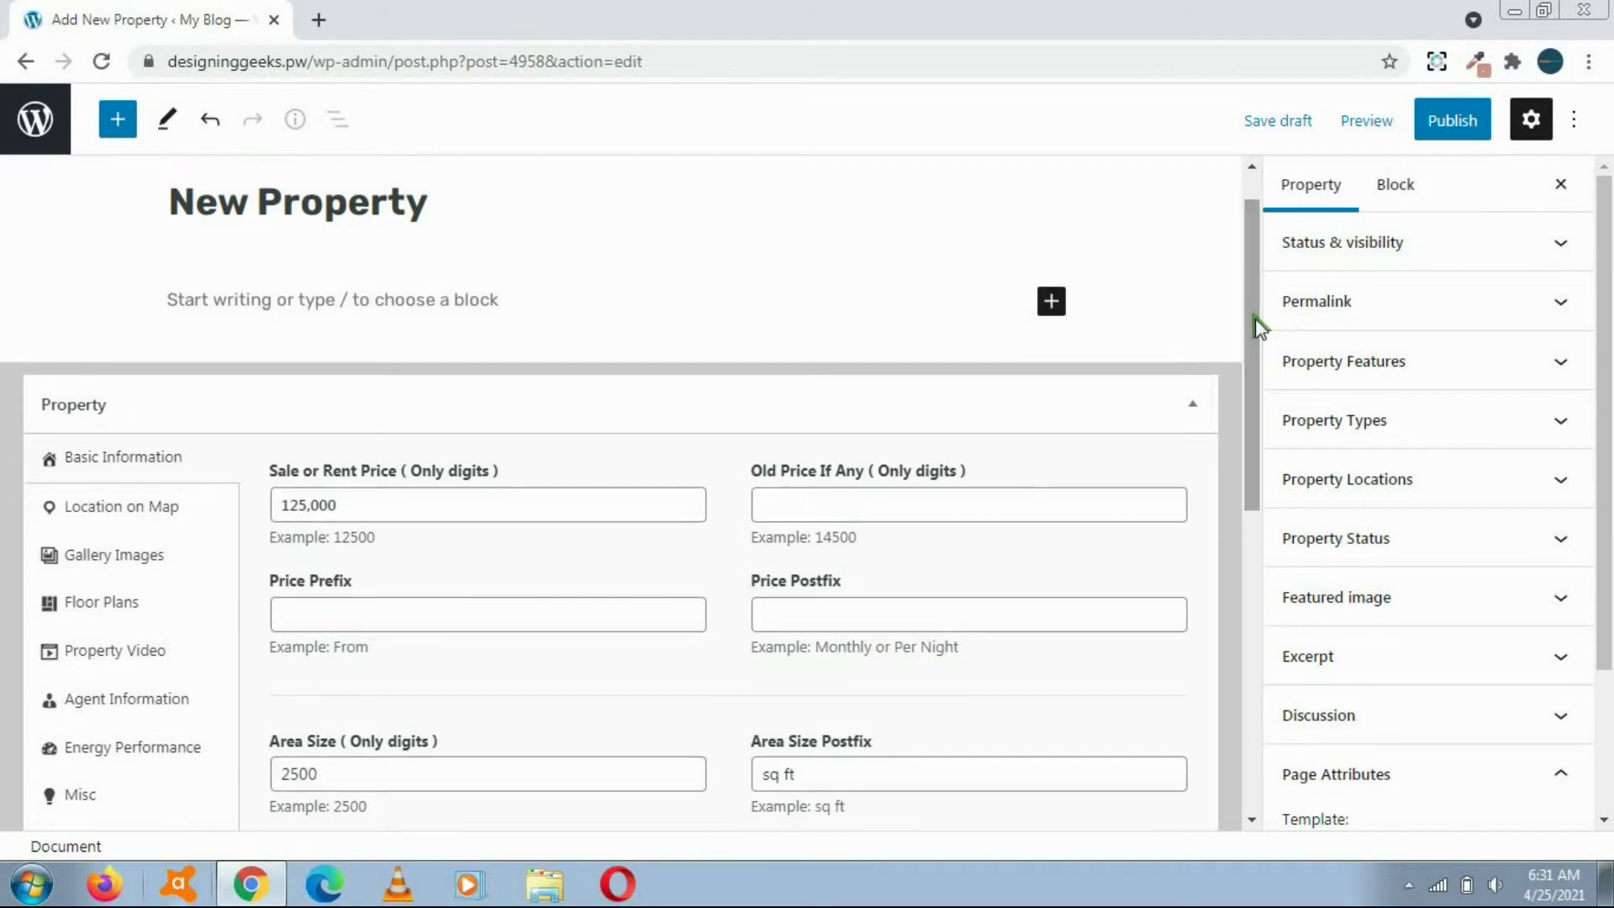
Search for "miami united" as the property's map address and pick the suggested Miami location in the Philippines.
{"action": "left_click", "coordinate": [101, 508]}
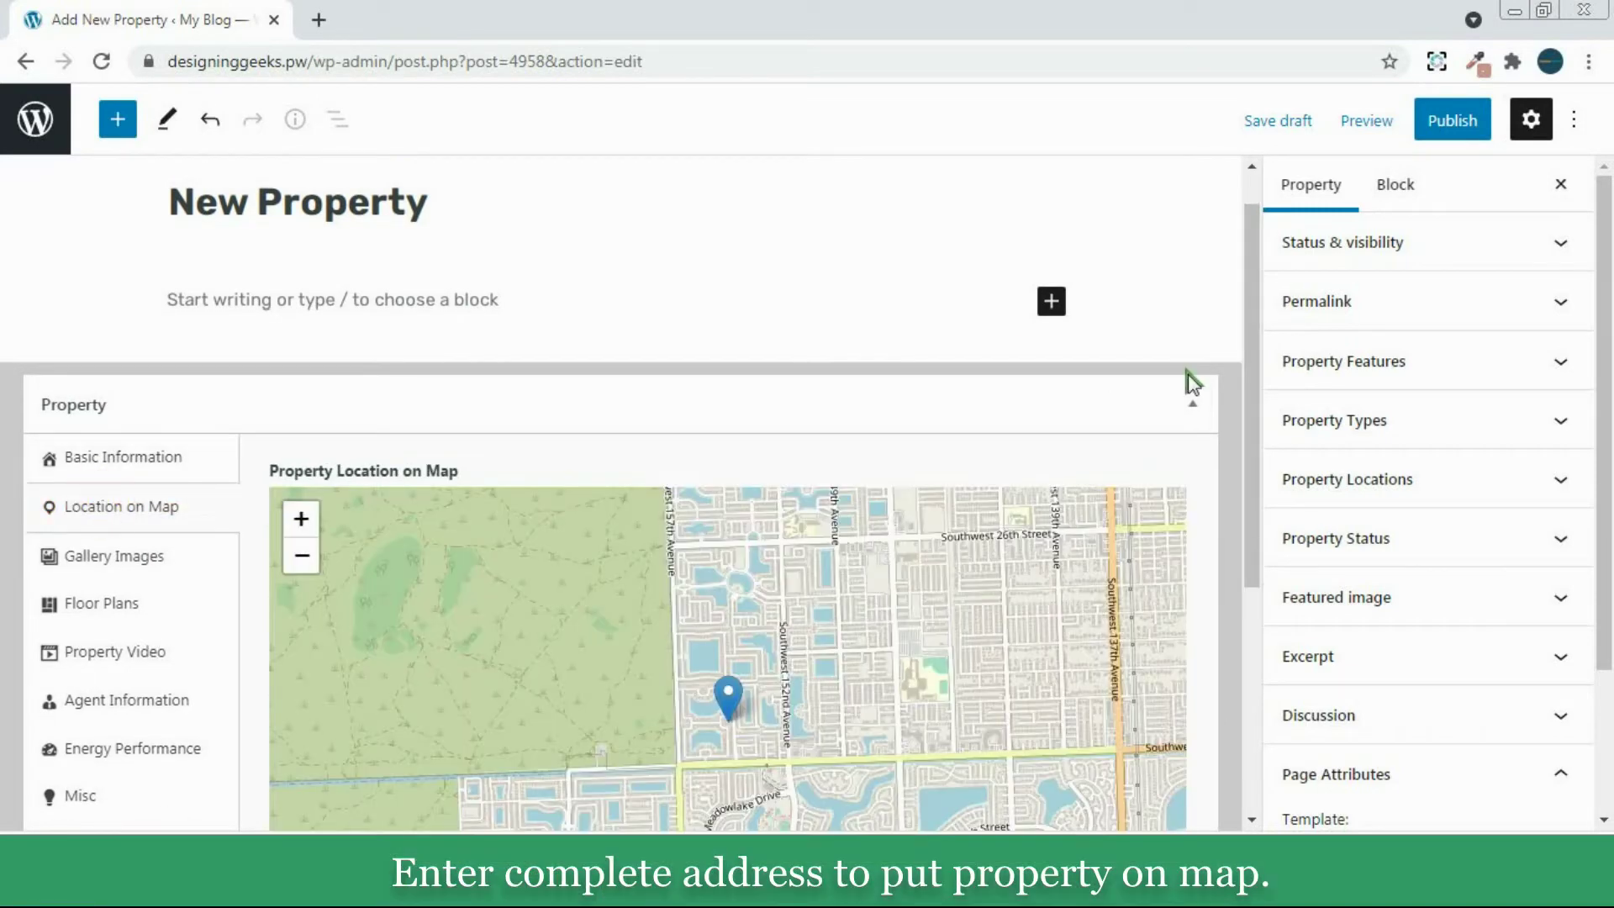
{"action": "left_click_drag", "start_coordinate": [1249, 356], "coordinate": [1185, 601]}
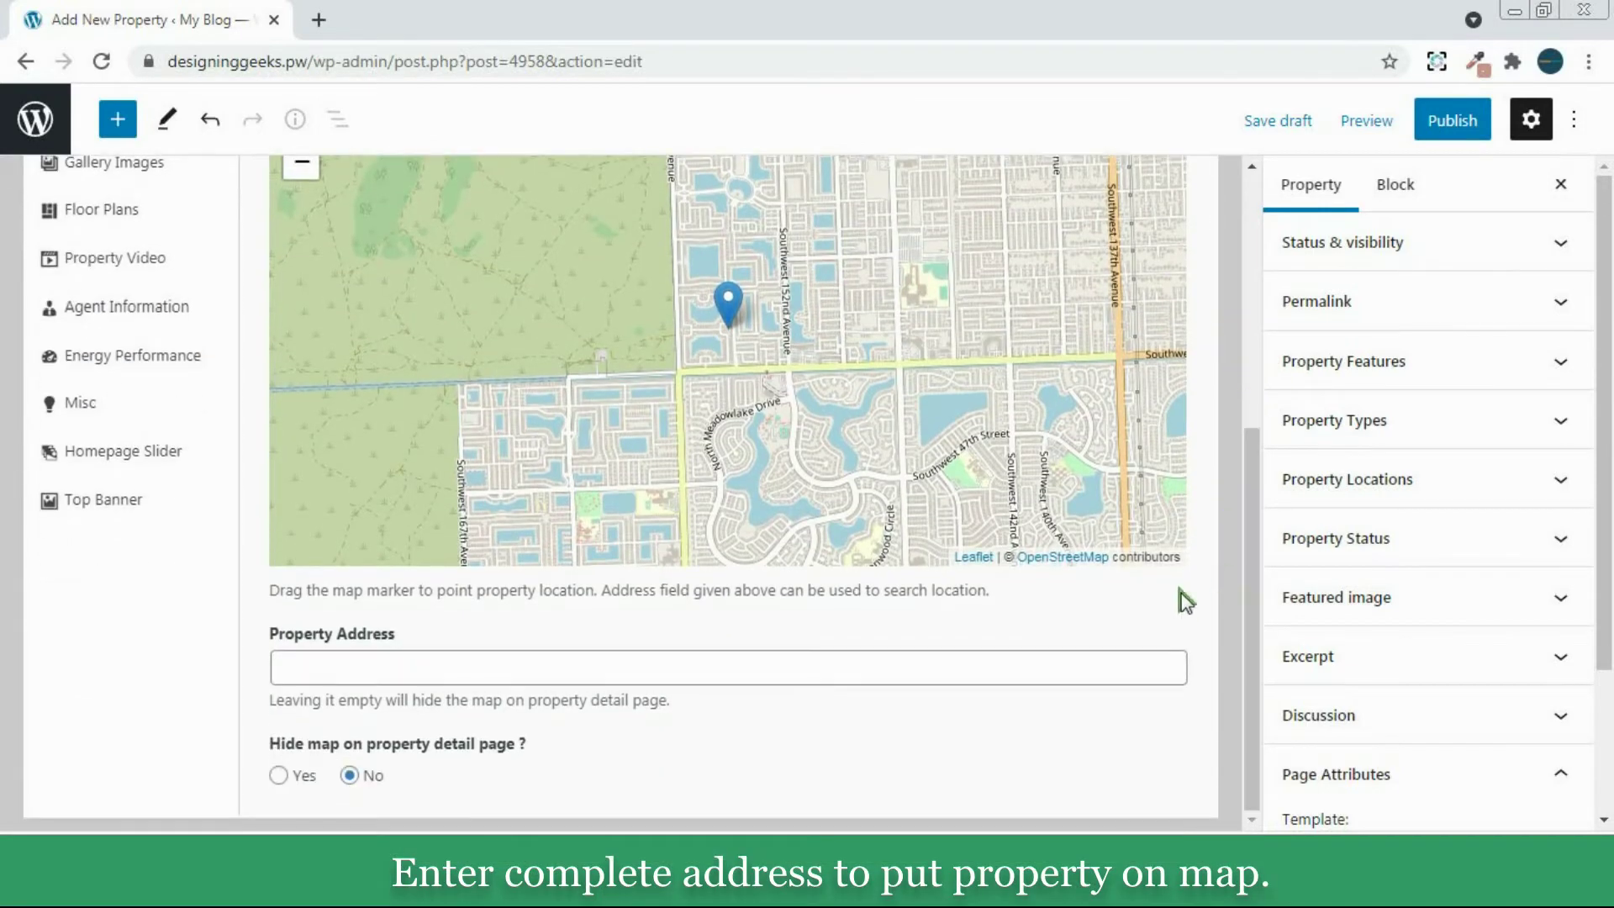
{"action": "left_click", "coordinate": [622, 667]}
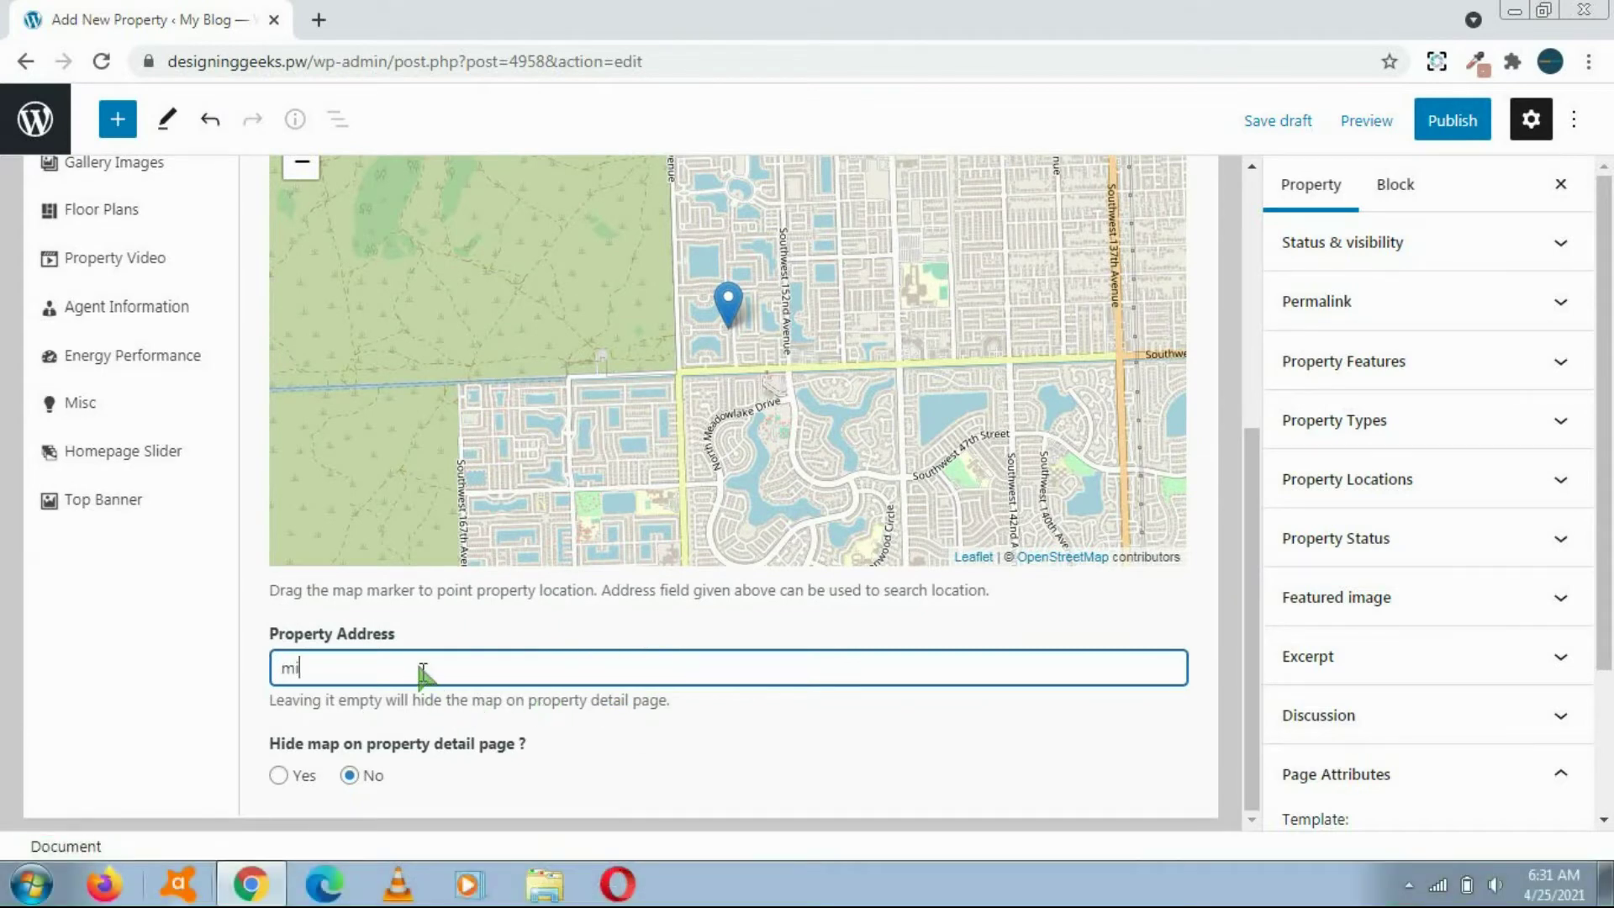
{"action": "type", "text": "miami un"}
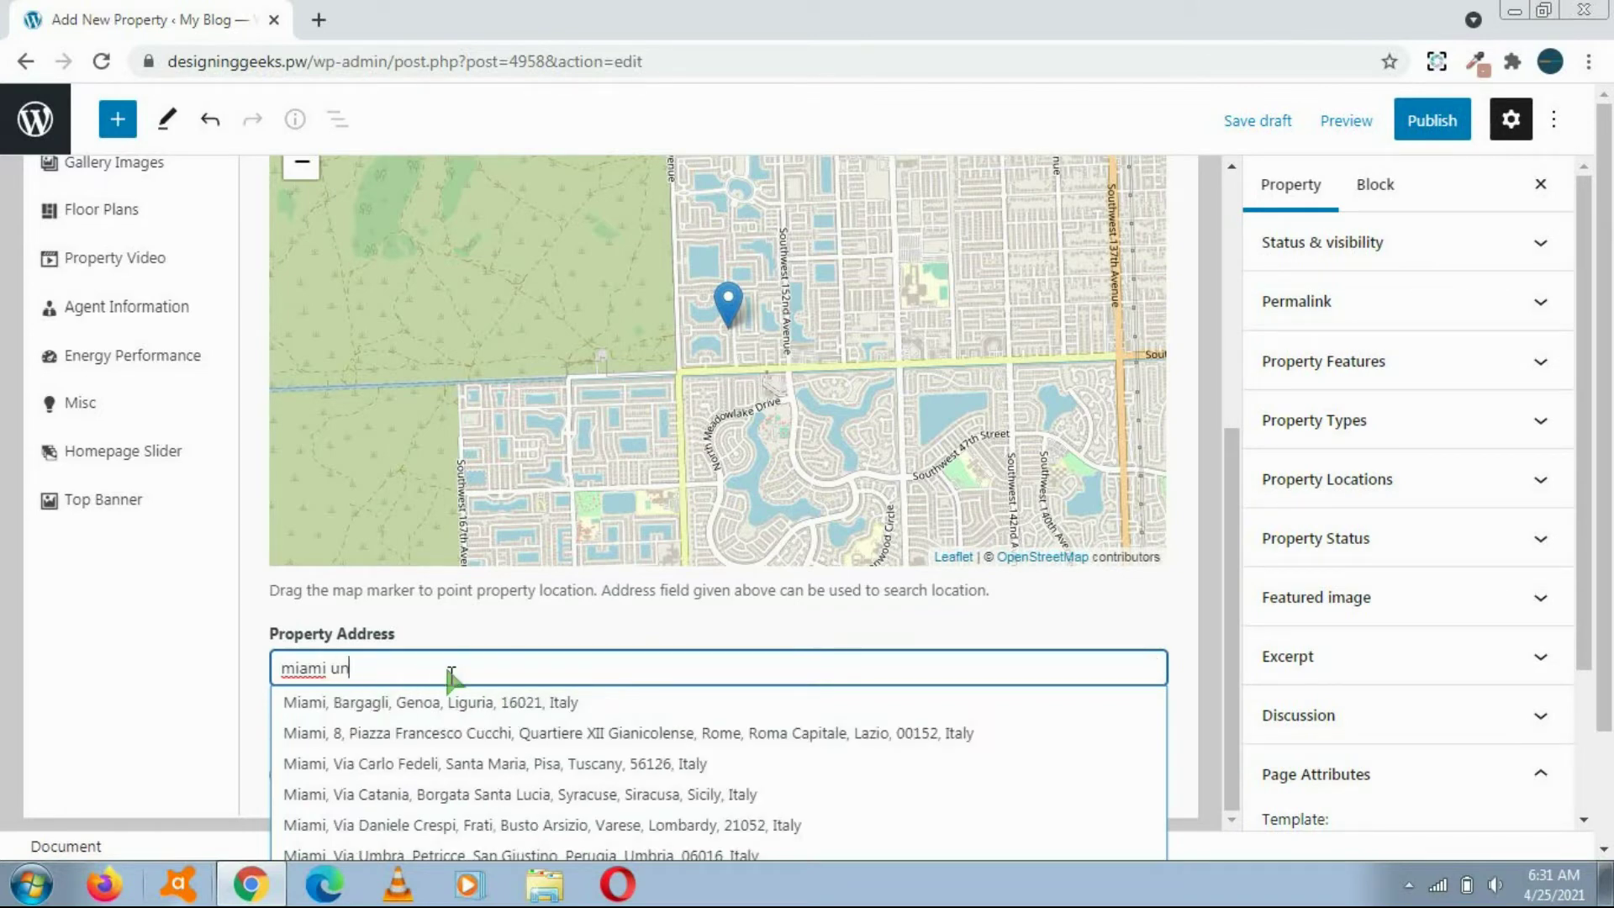
{"action": "type", "text": "ited"}
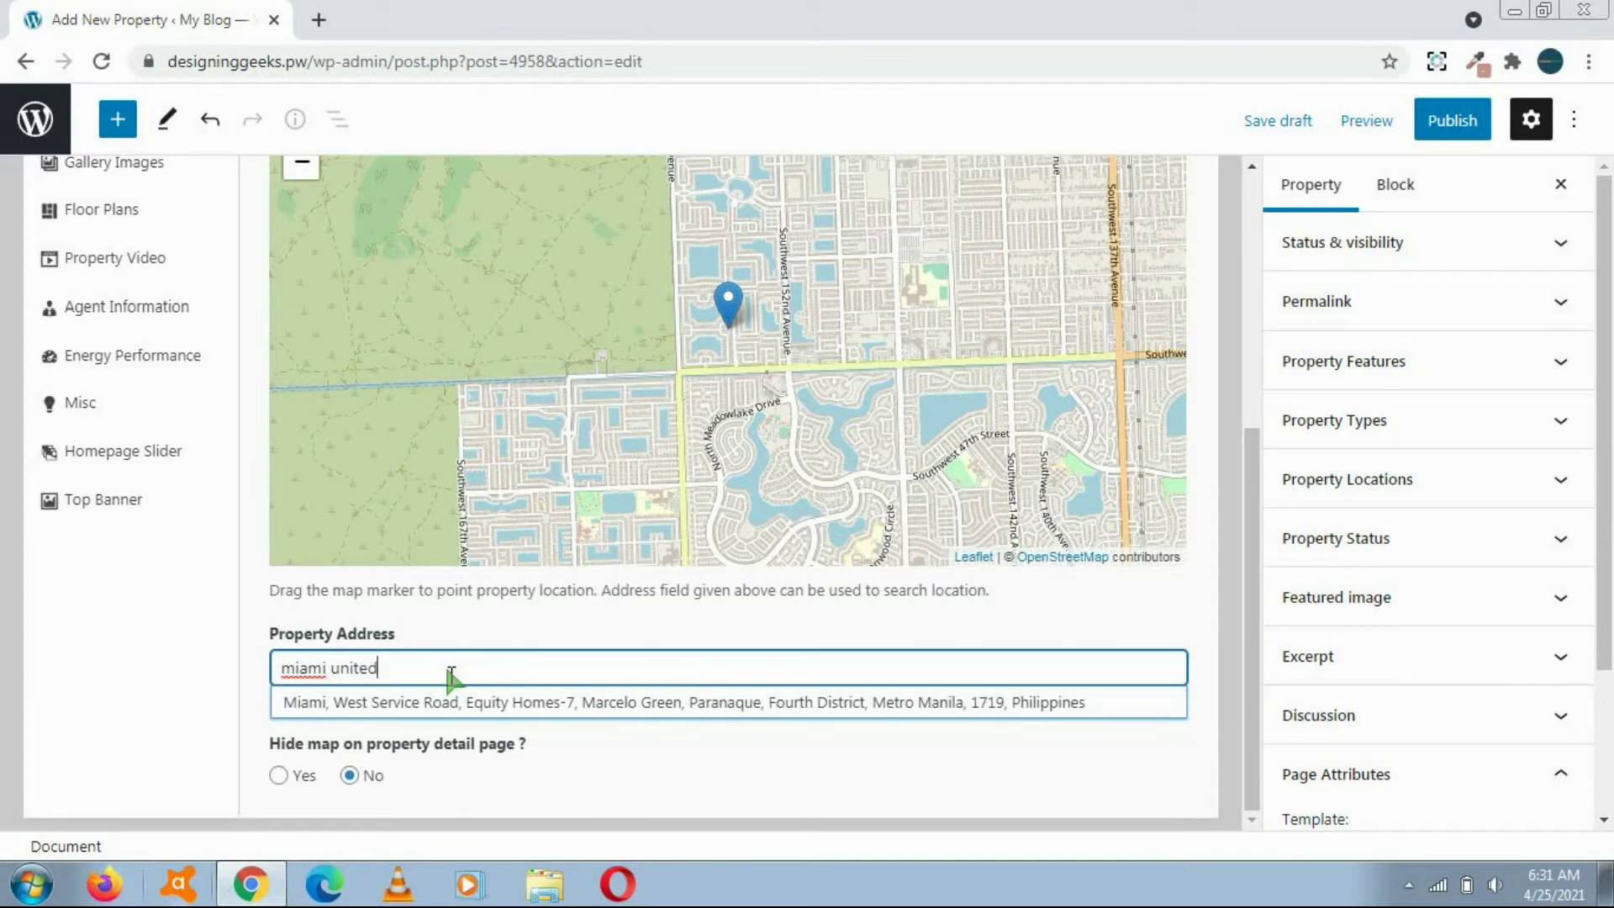
{"action": "left_click", "coordinate": [445, 713]}
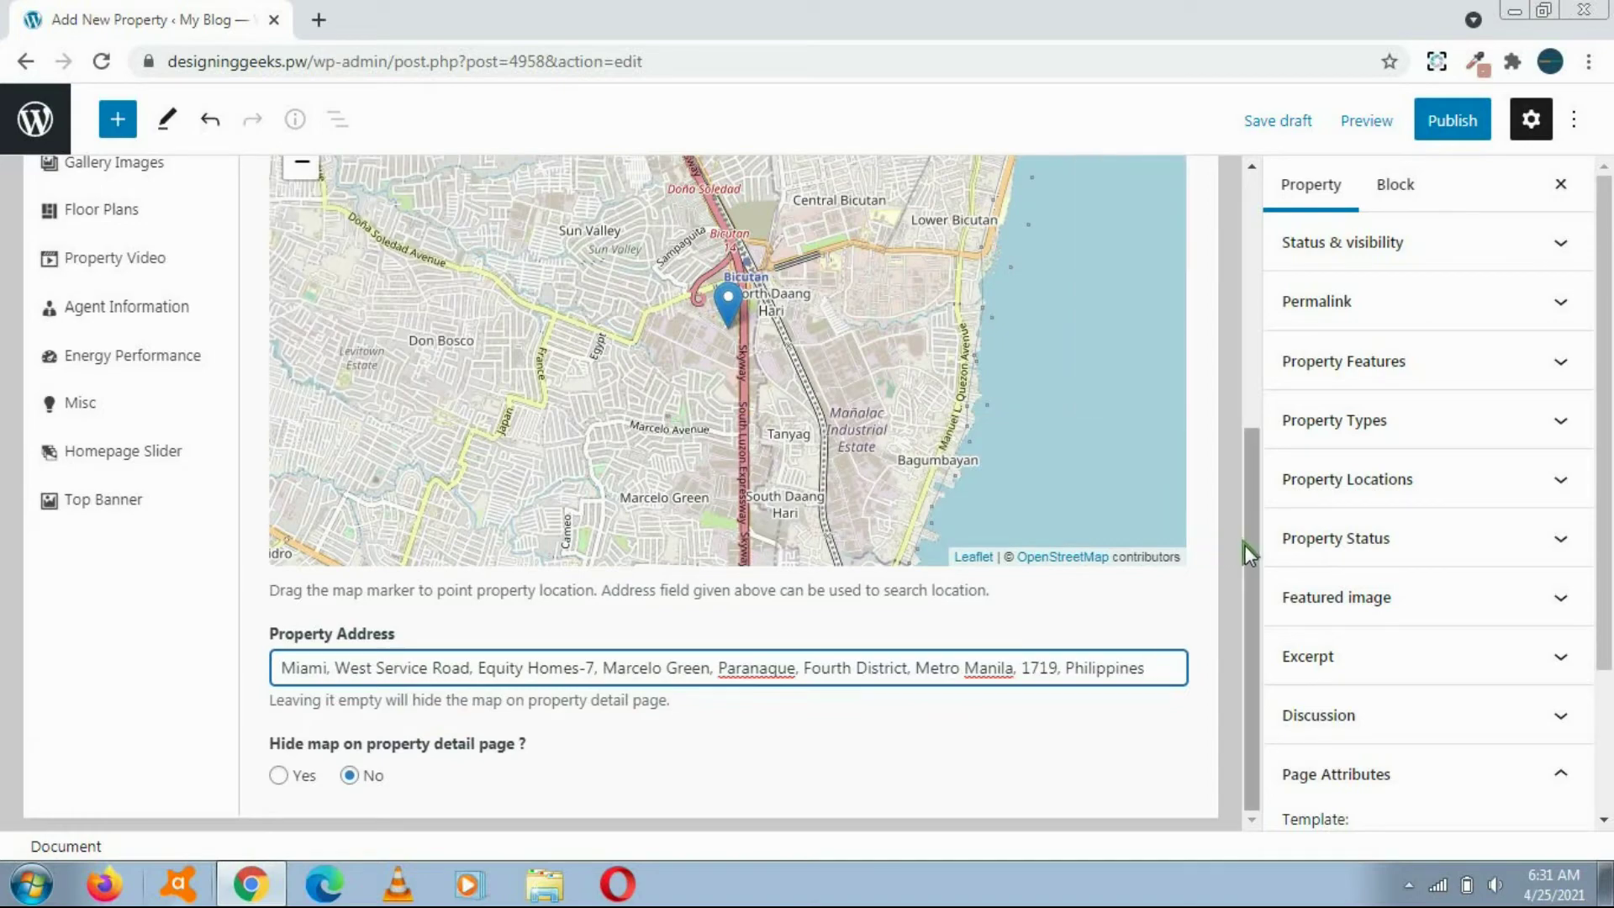
{"action": "mouse_move", "coordinate": [1248, 544]}
{"action": "left_mouse_down"}
{"action": "mouse_move", "coordinate": [1238, 270]}
{"action": "mouse_move", "coordinate": [1260, 549]}
{"action": "left_mouse_up"}
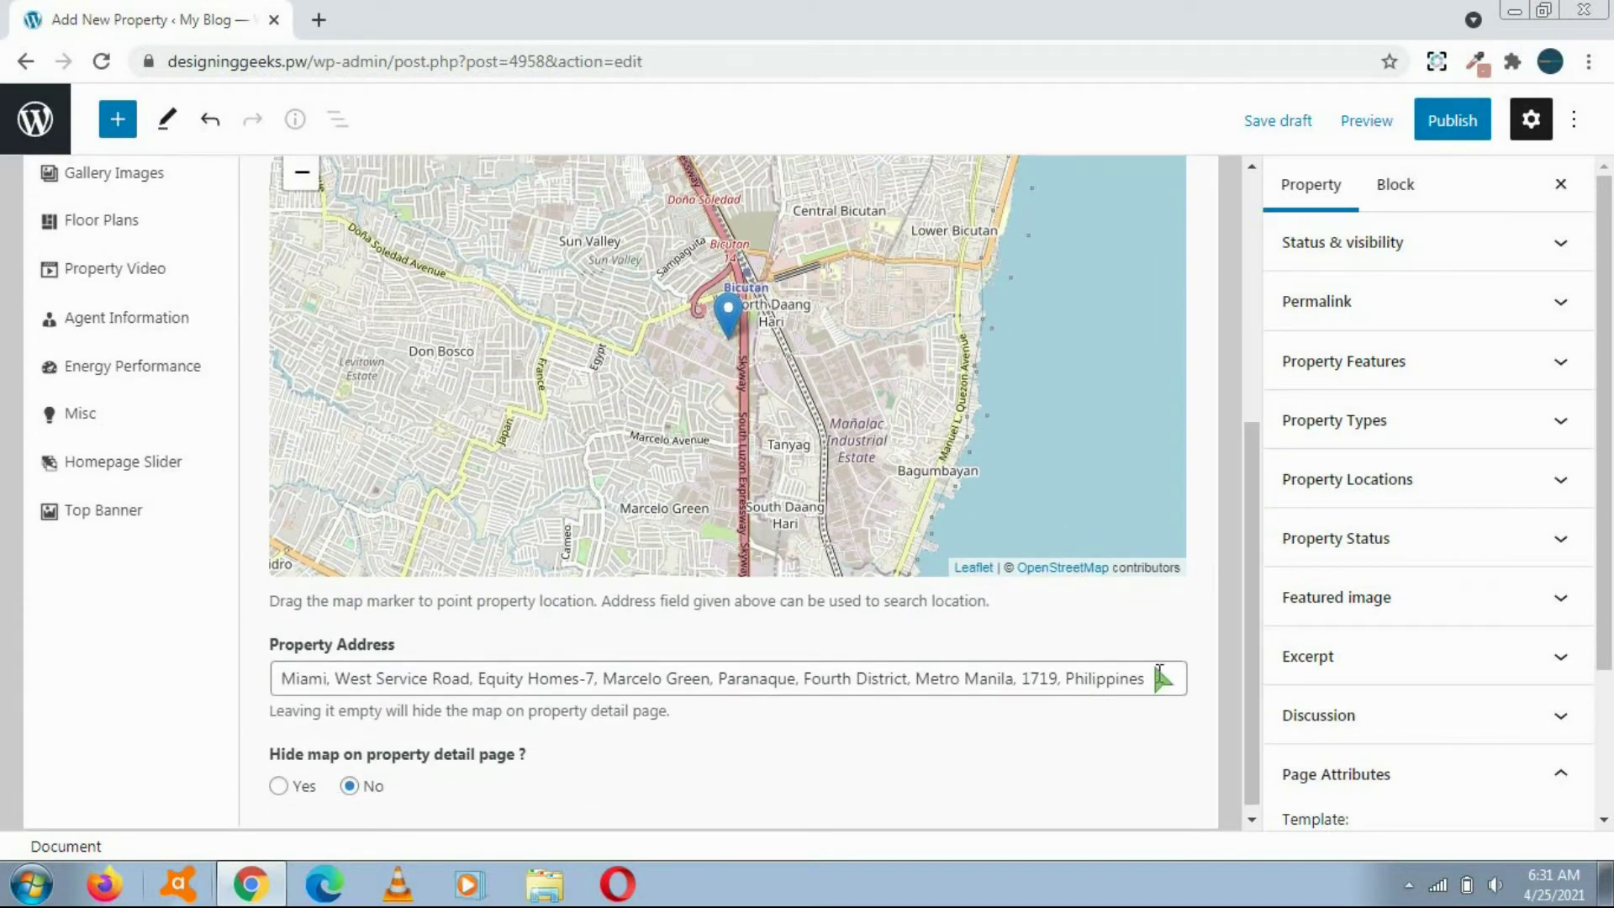
Replace the property address with the suggested location United States.
{"action": "left_click_drag", "start_coordinate": [1162, 677], "coordinate": [280, 681]}
{"action": "type", "text": "Uni"}
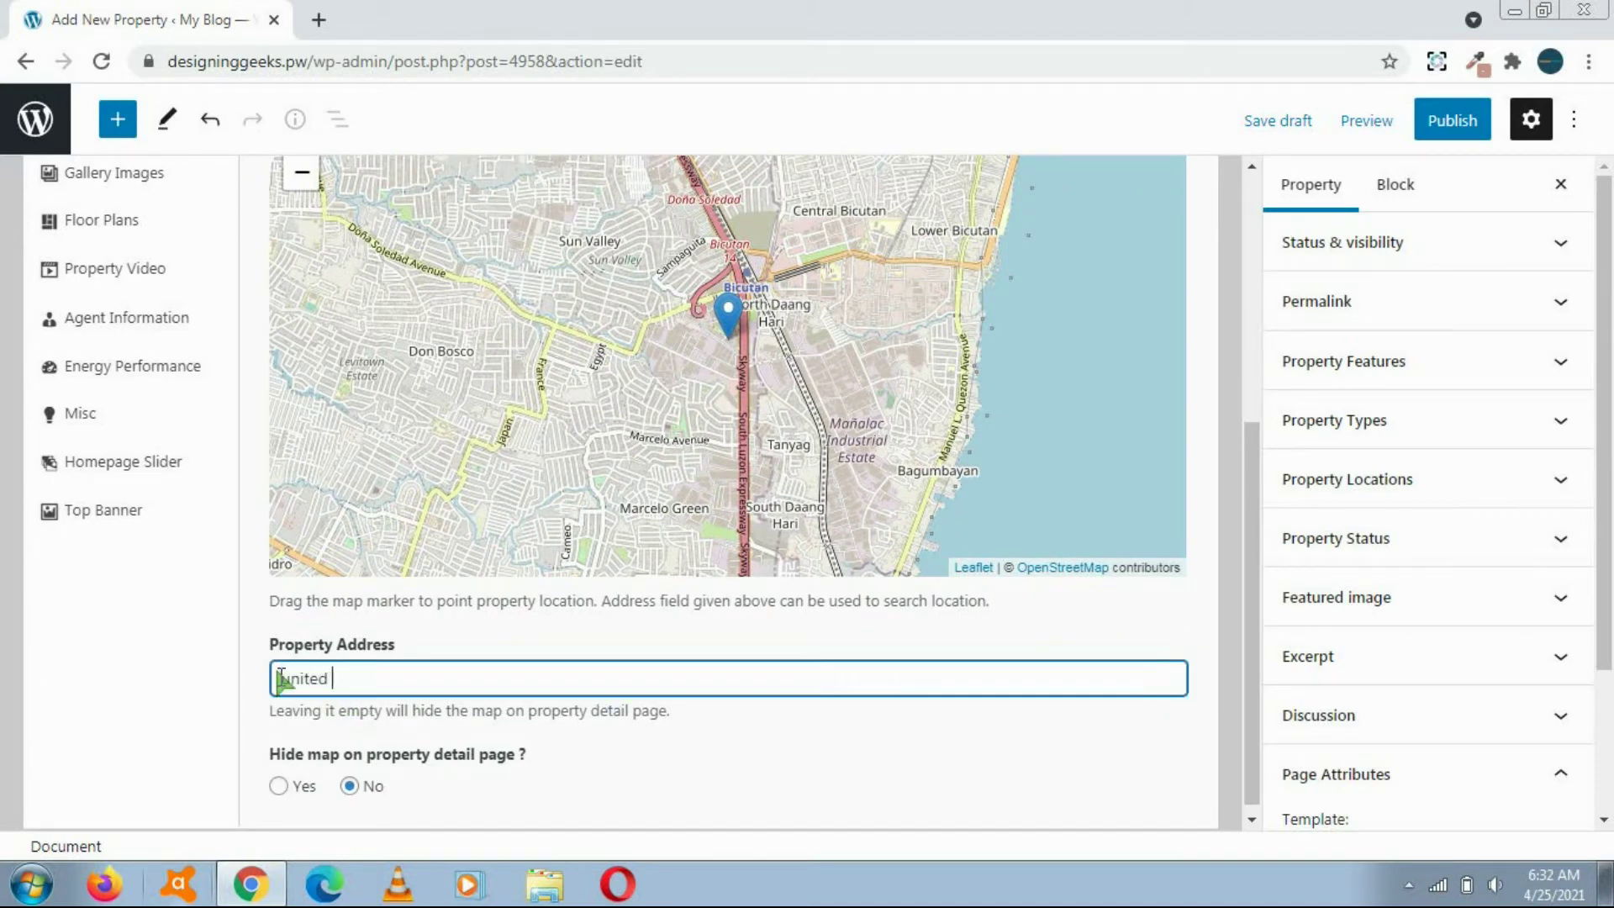
{"action": "type", "text": "ted states"}
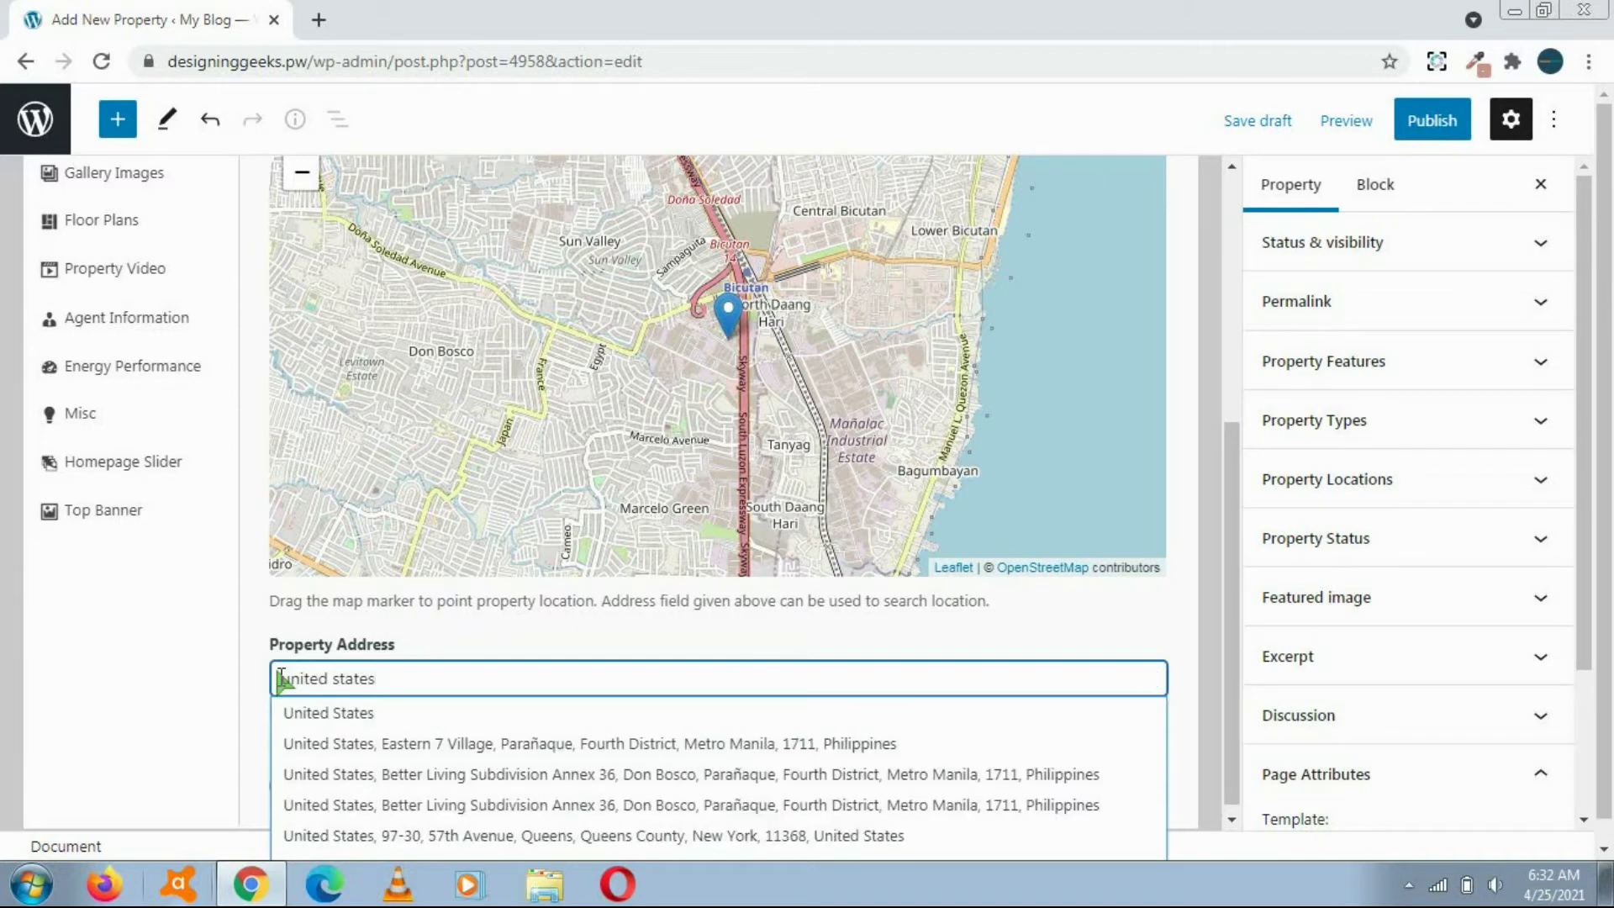
{"action": "left_click", "coordinate": [324, 713]}
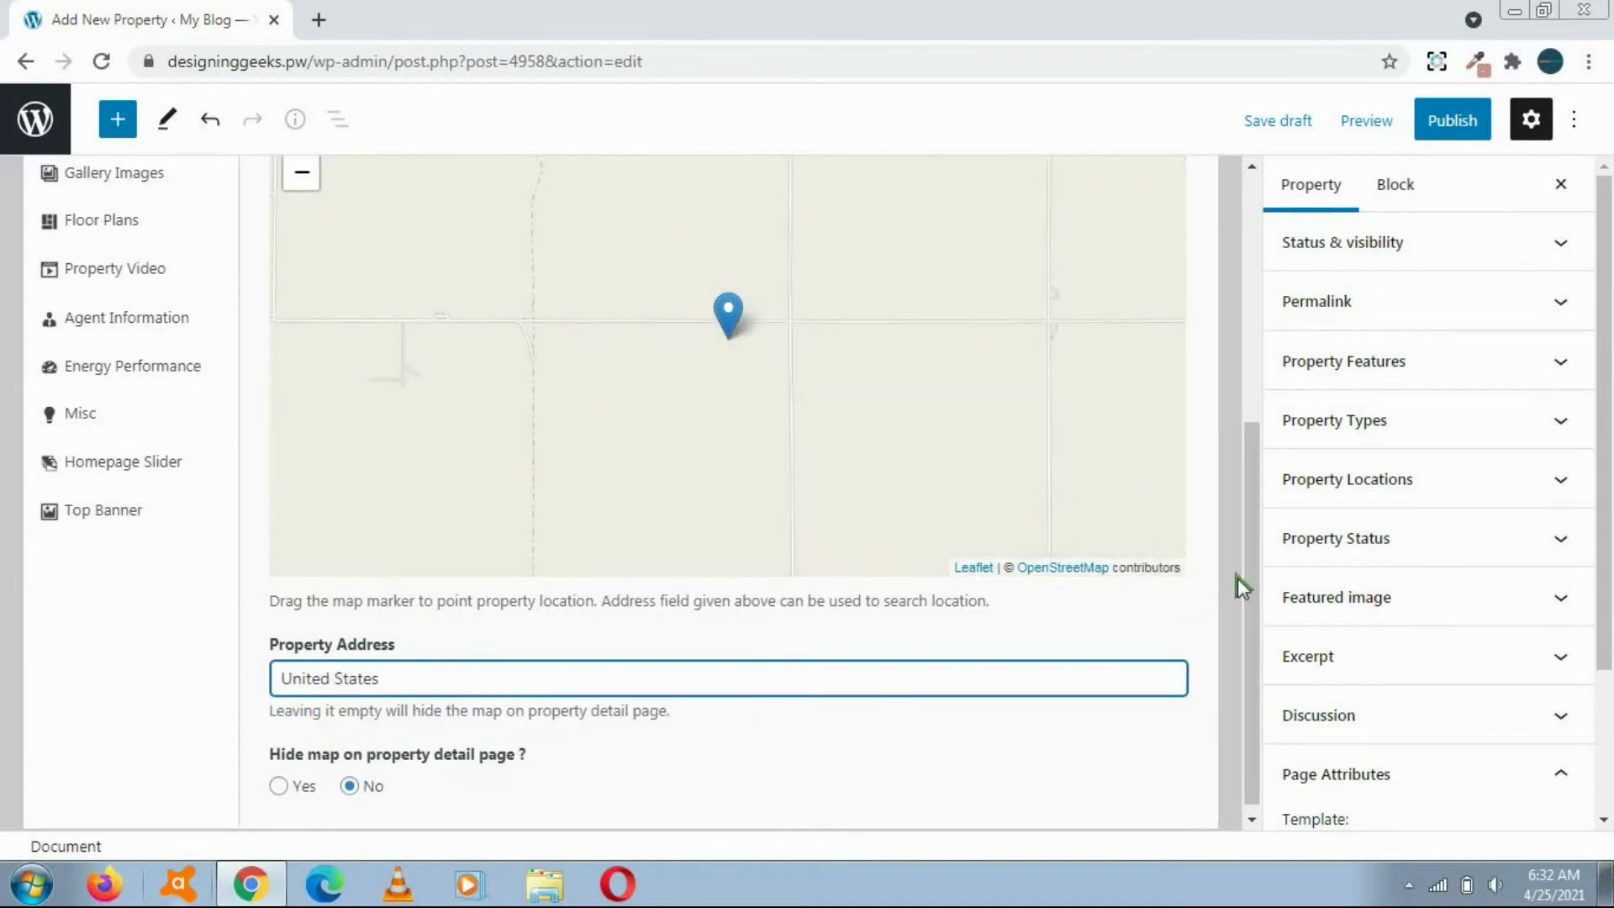
Add exterior and interior pictures from the media library to the property's gallery, including the white villa, palm trees and grey-sofa living room.
{"action": "left_click_drag", "start_coordinate": [1245, 571], "coordinate": [1221, 458]}
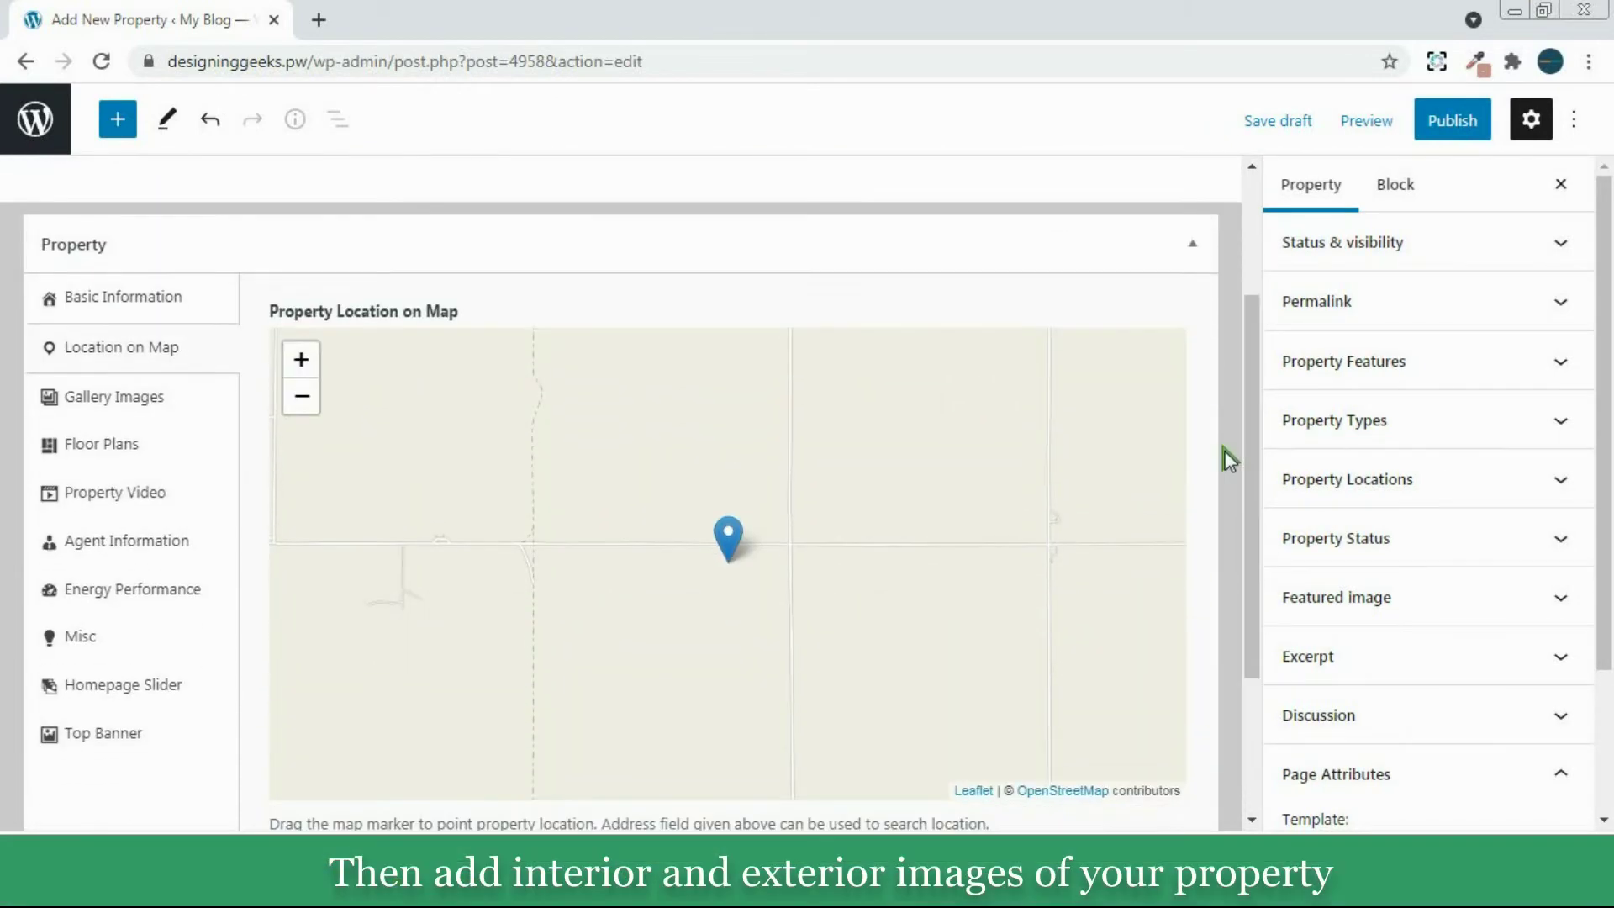
{"action": "left_click", "coordinate": [125, 408]}
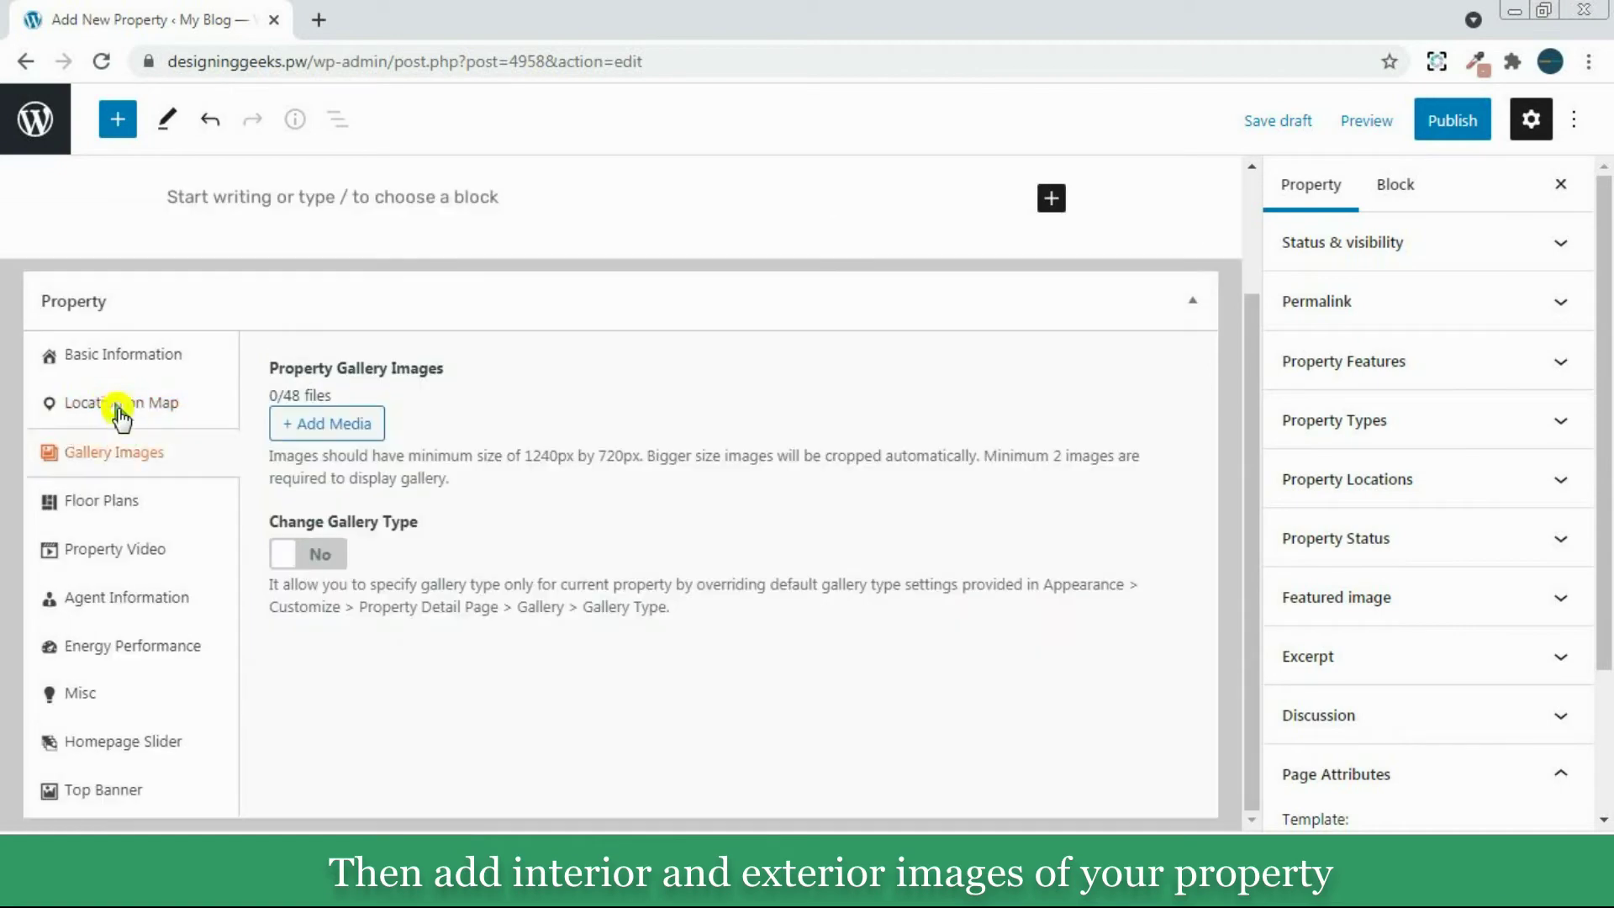
{"action": "left_click", "coordinate": [347, 434]}
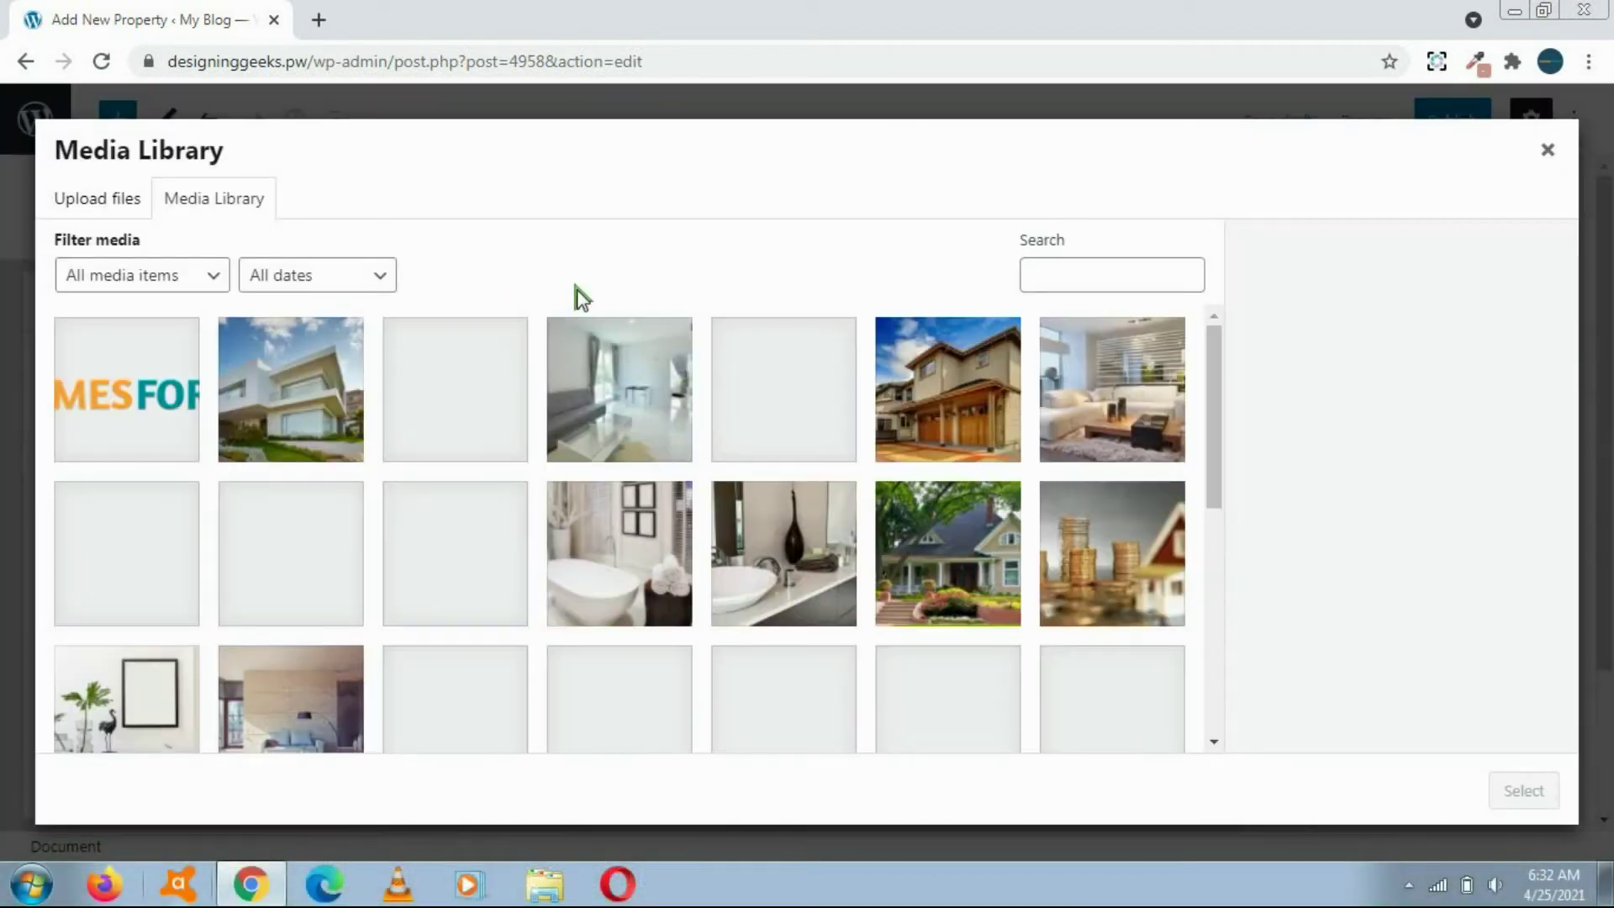
{"action": "left_click", "coordinate": [324, 418]}
{"action": "left_click", "coordinate": [450, 411]}
{"action": "left_click", "coordinate": [575, 412]}
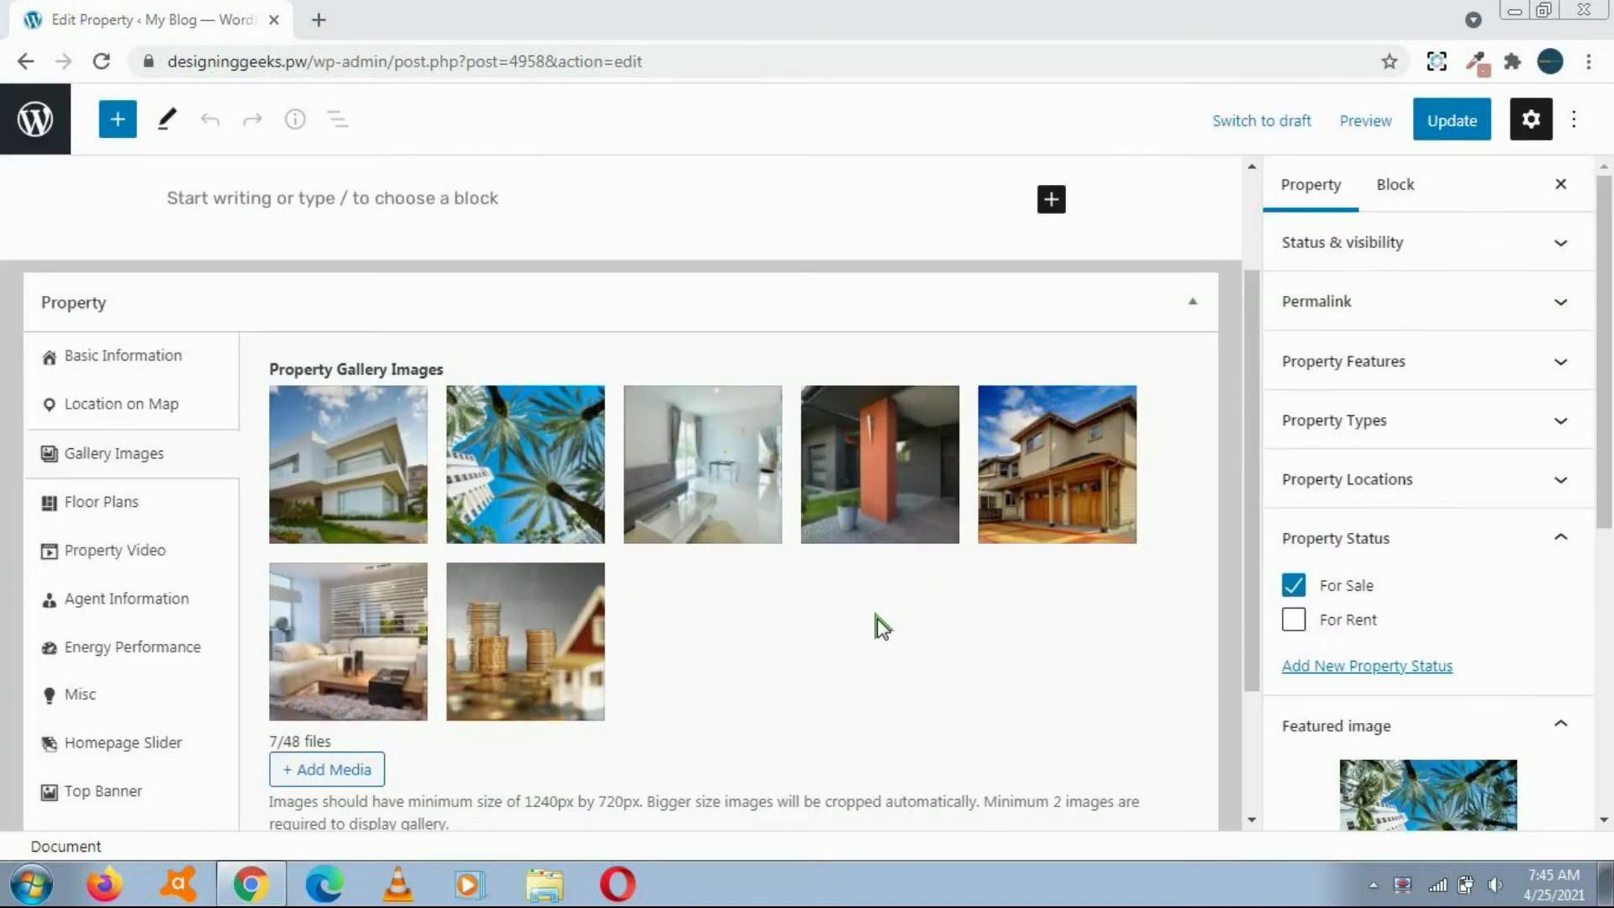
Review the property's floor plan fields and its video title, image and URL fields.
{"action": "left_click", "coordinate": [174, 511]}
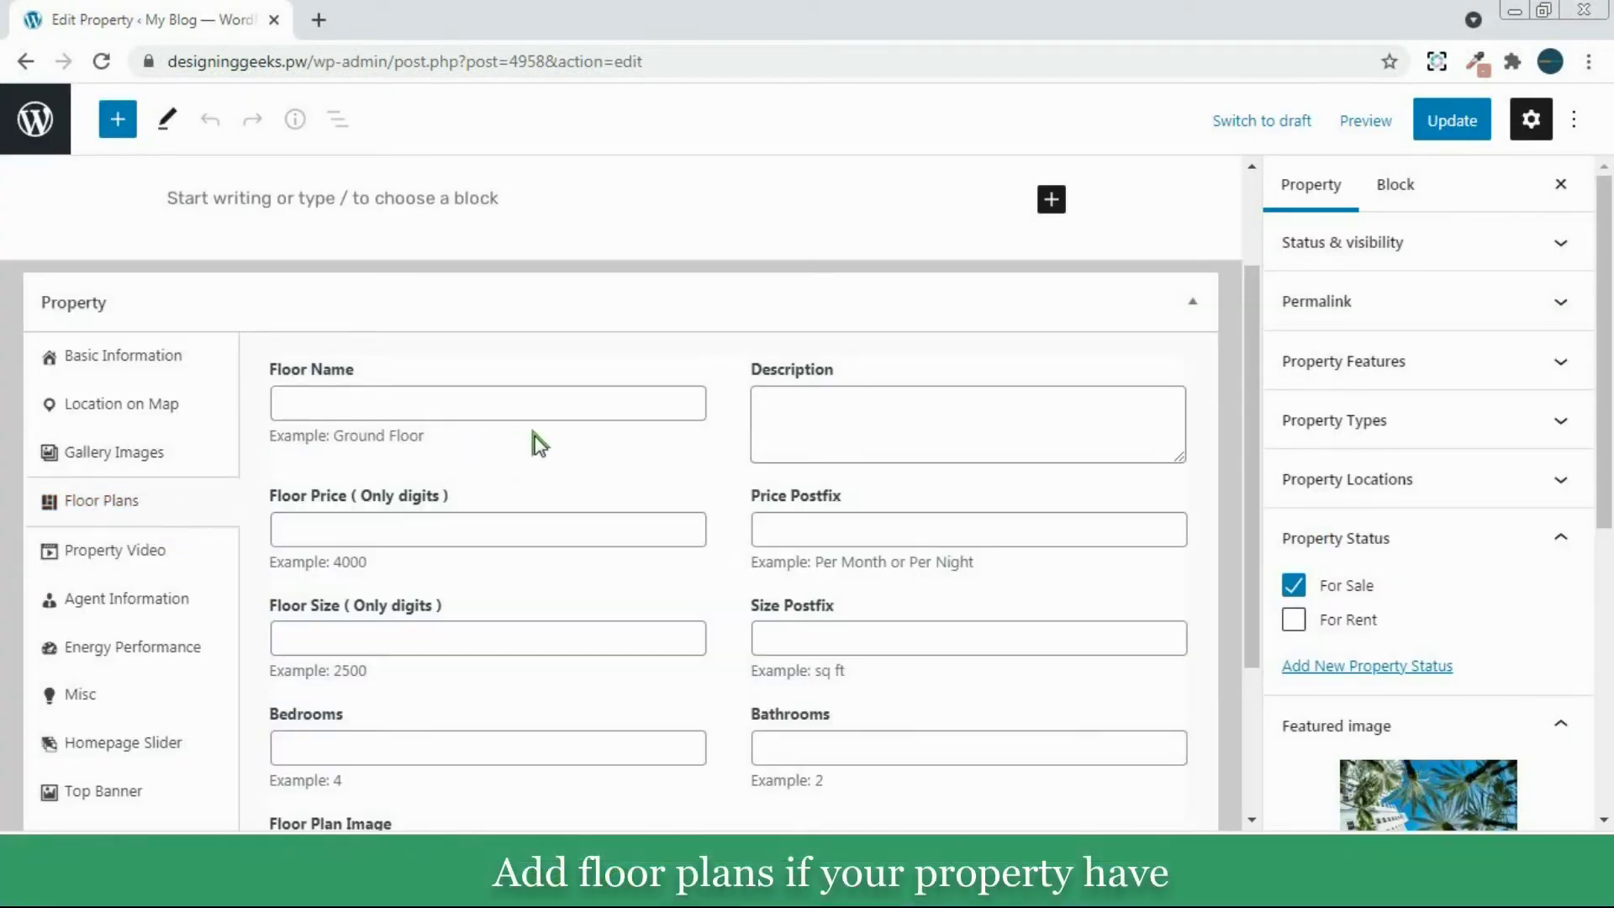
{"action": "scroll", "coordinate": [654, 463], "scroll_direction": "down", "scroll_amount": 3}
{"action": "scroll", "coordinate": [653, 462], "scroll_direction": "up", "scroll_amount": 4}
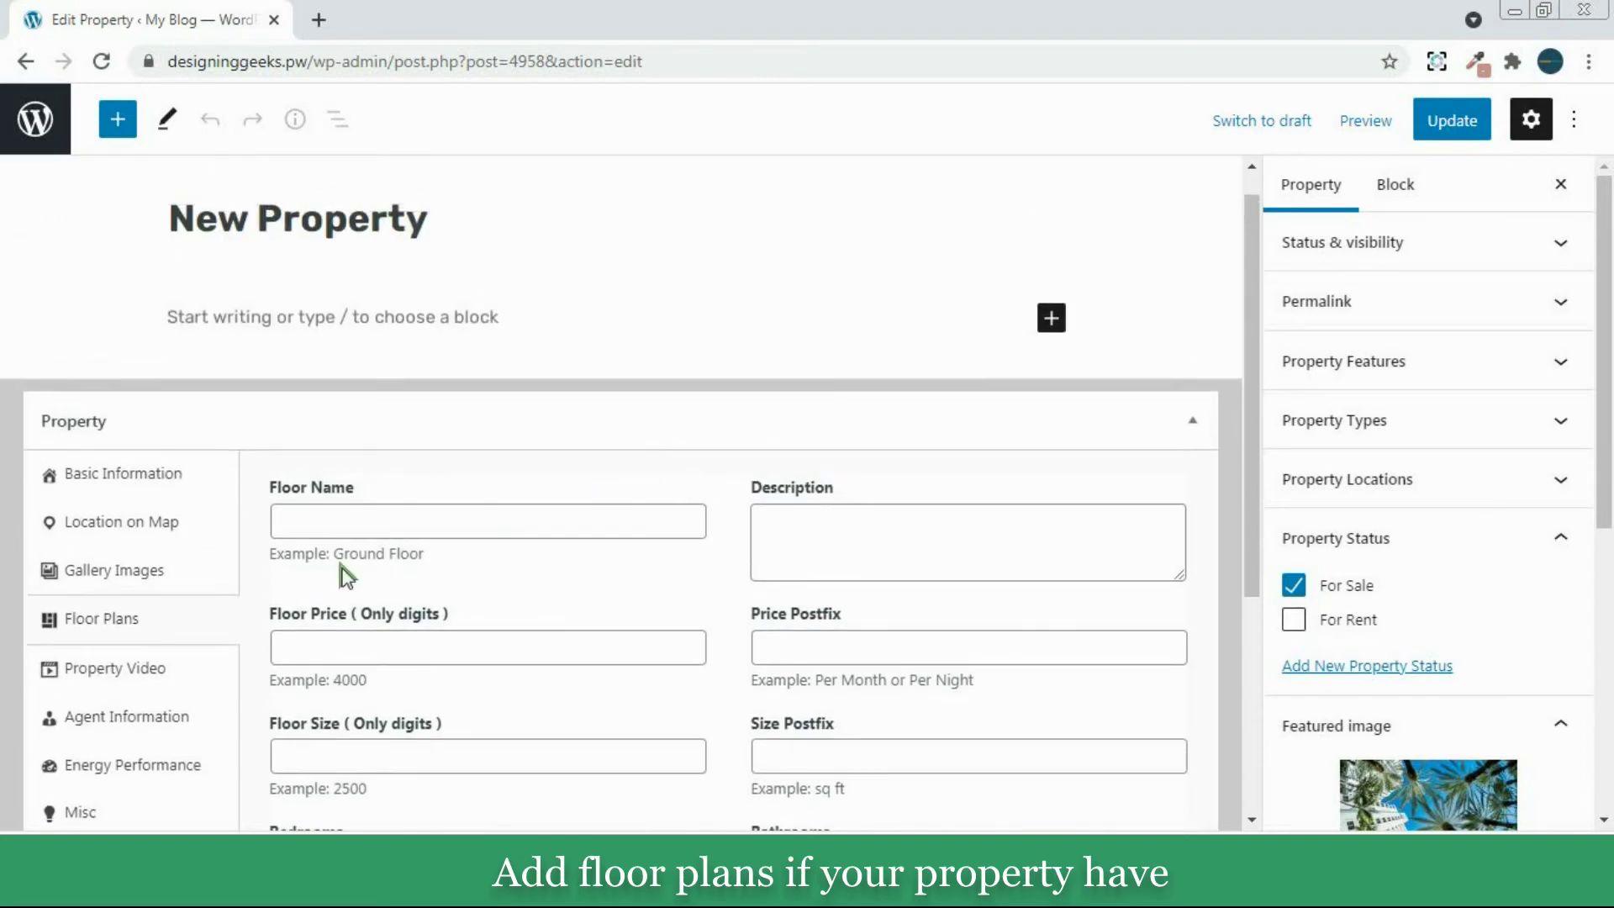
{"action": "left_click", "coordinate": [151, 682]}
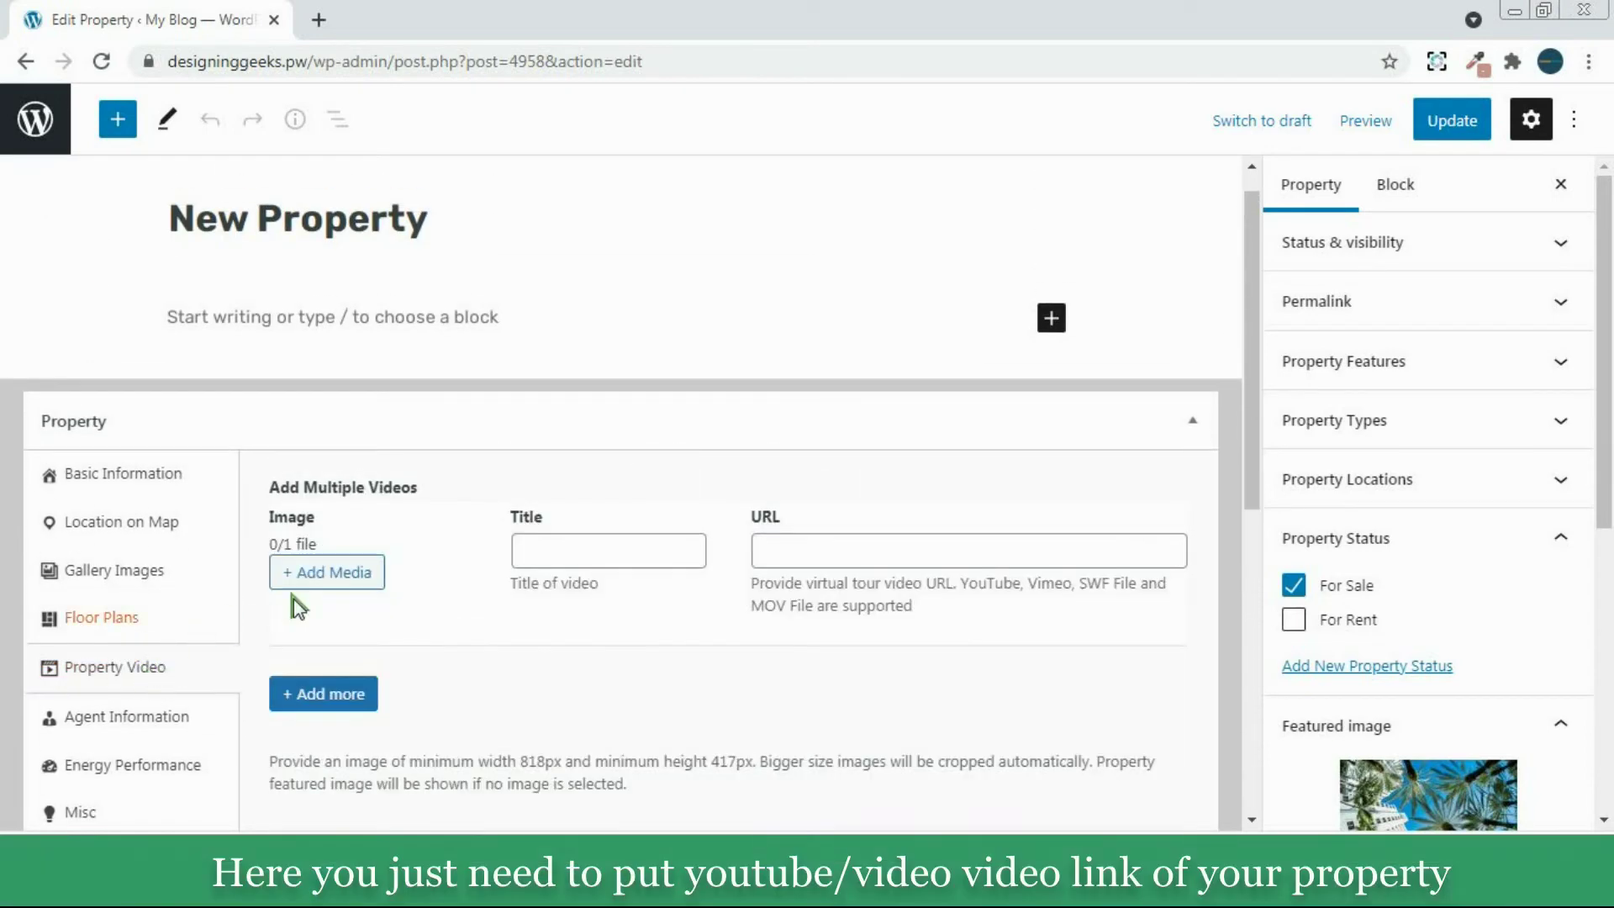
{"action": "left_click", "coordinate": [809, 550]}
{"action": "left_click", "coordinate": [868, 501]}
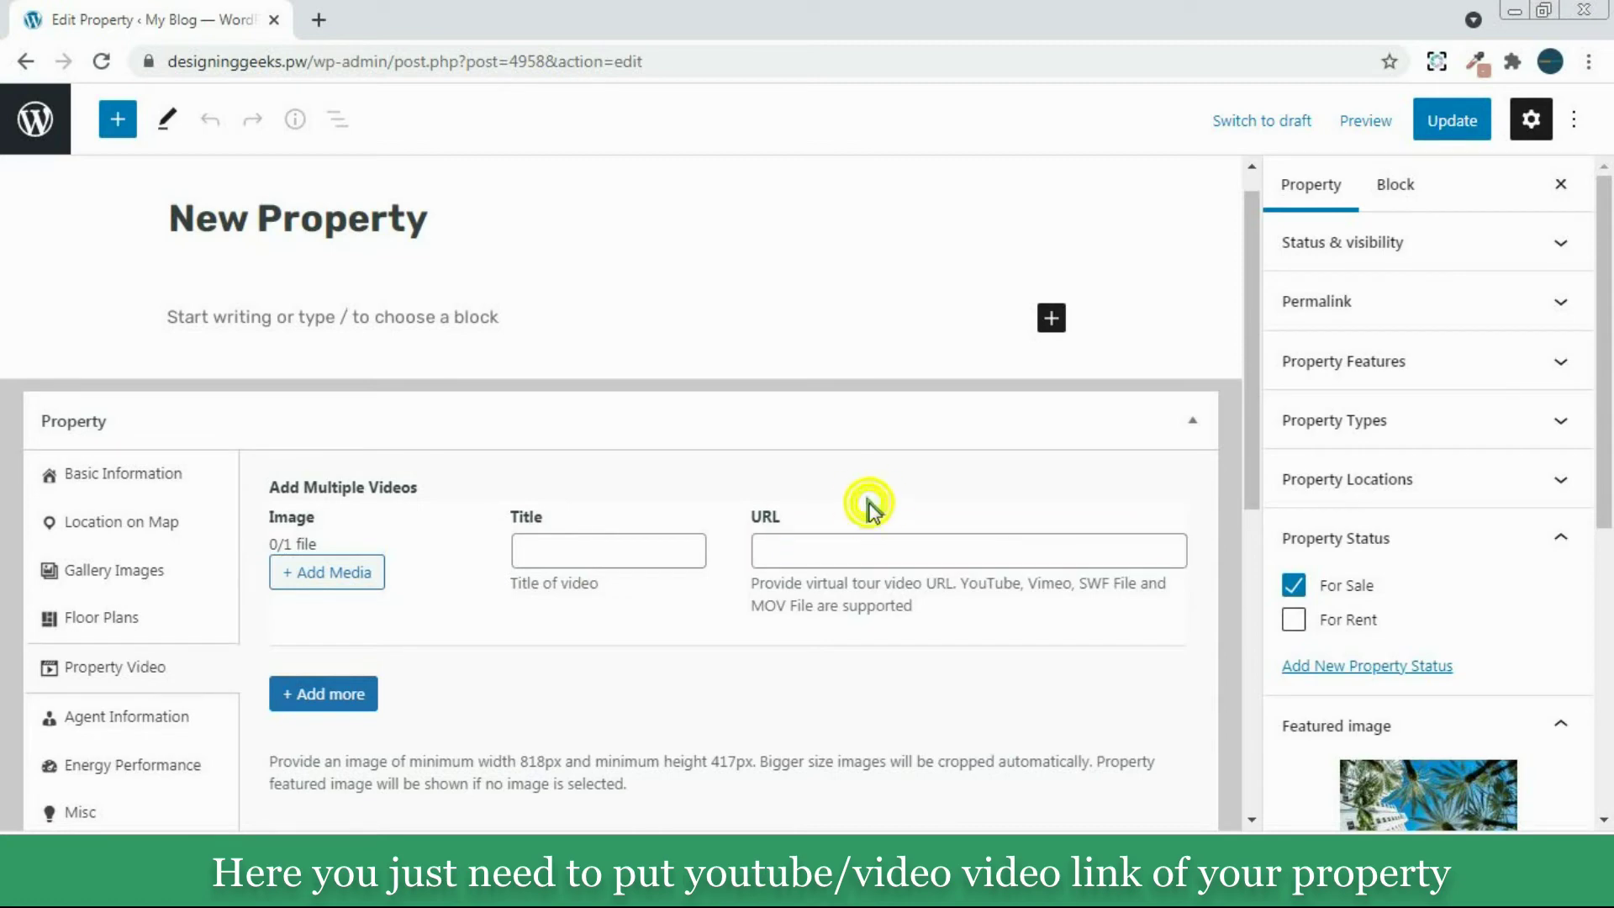
{"action": "left_click_drag", "start_coordinate": [1253, 407], "coordinate": [1257, 469]}
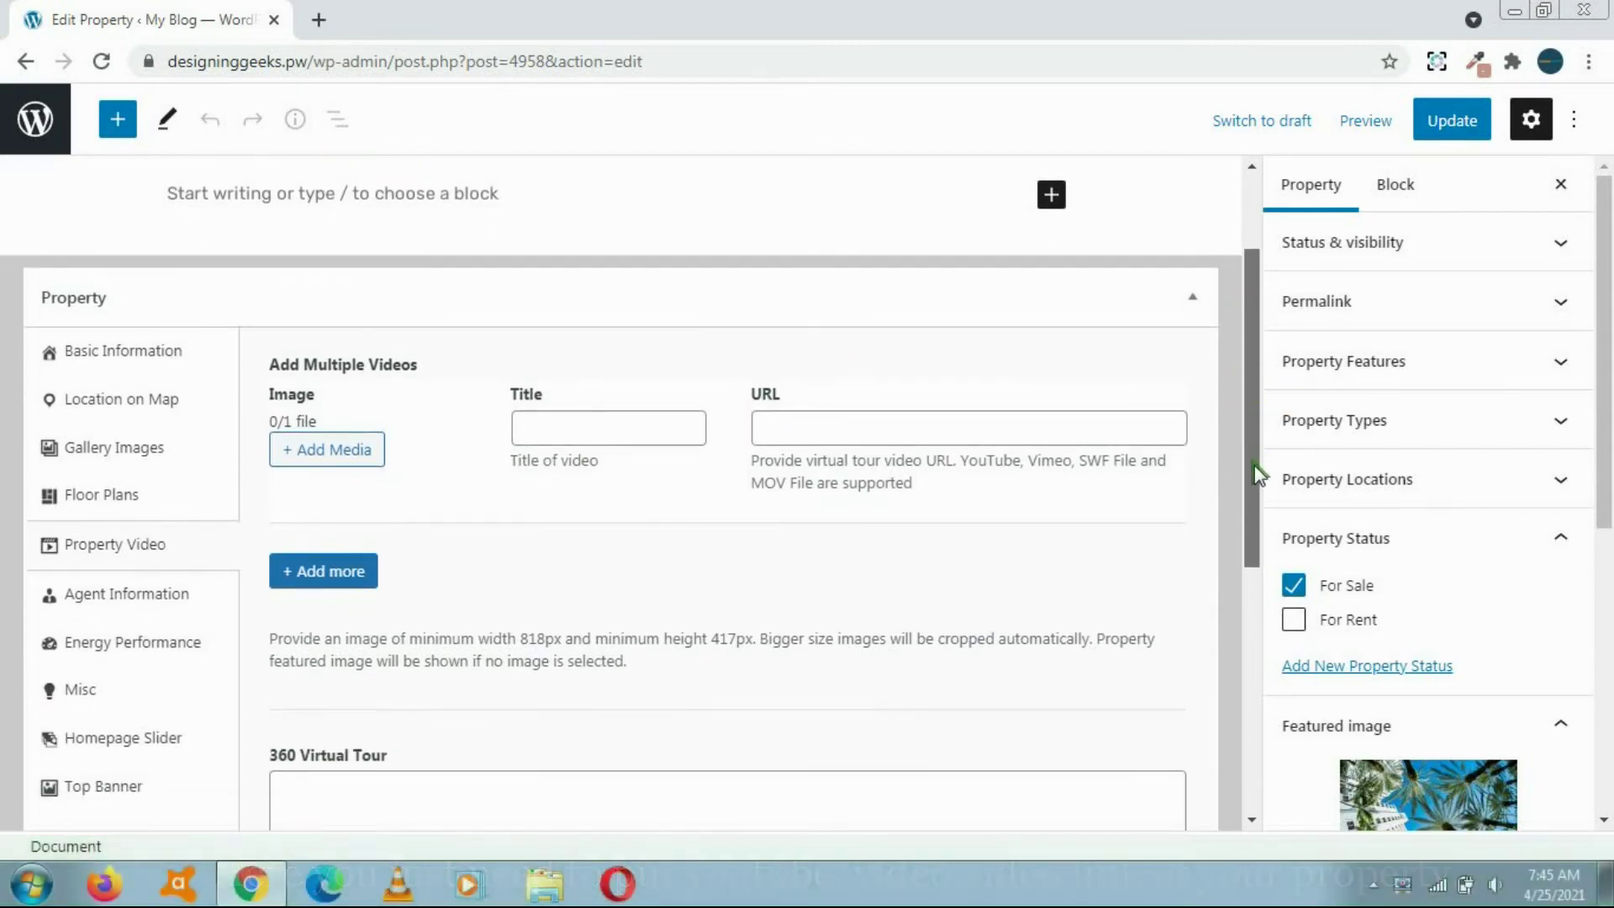
Display agent information in the property's agent box and assign the first agent listed after None.
{"action": "left_click", "coordinate": [60, 600]}
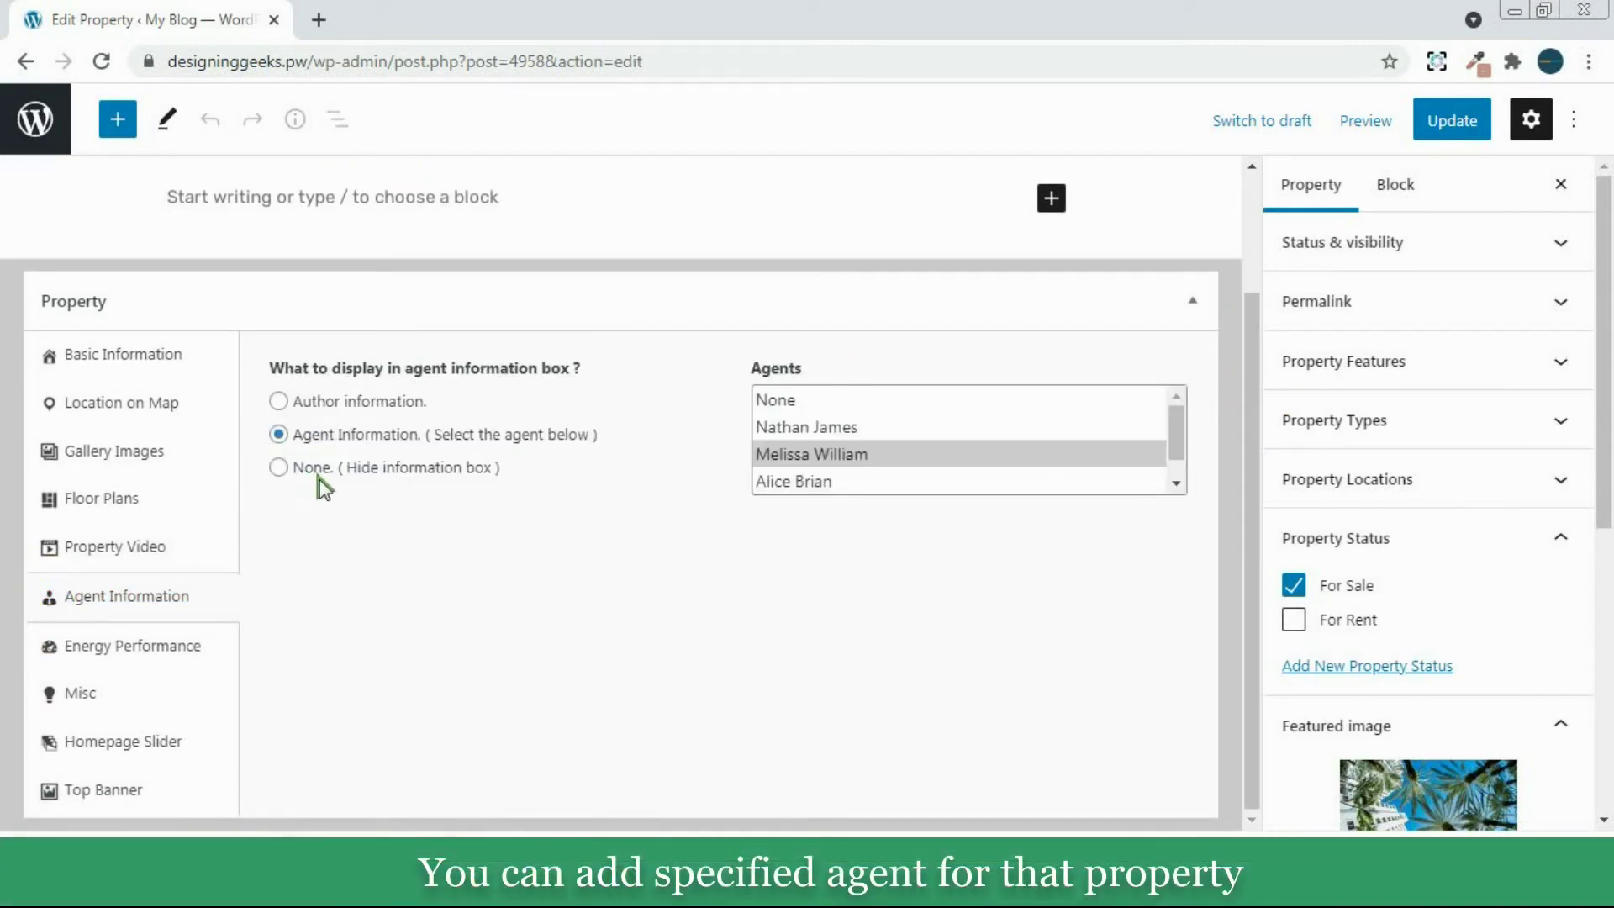
{"action": "left_click", "coordinate": [280, 401]}
{"action": "left_click", "coordinate": [492, 434]}
{"action": "left_click", "coordinate": [774, 454]}
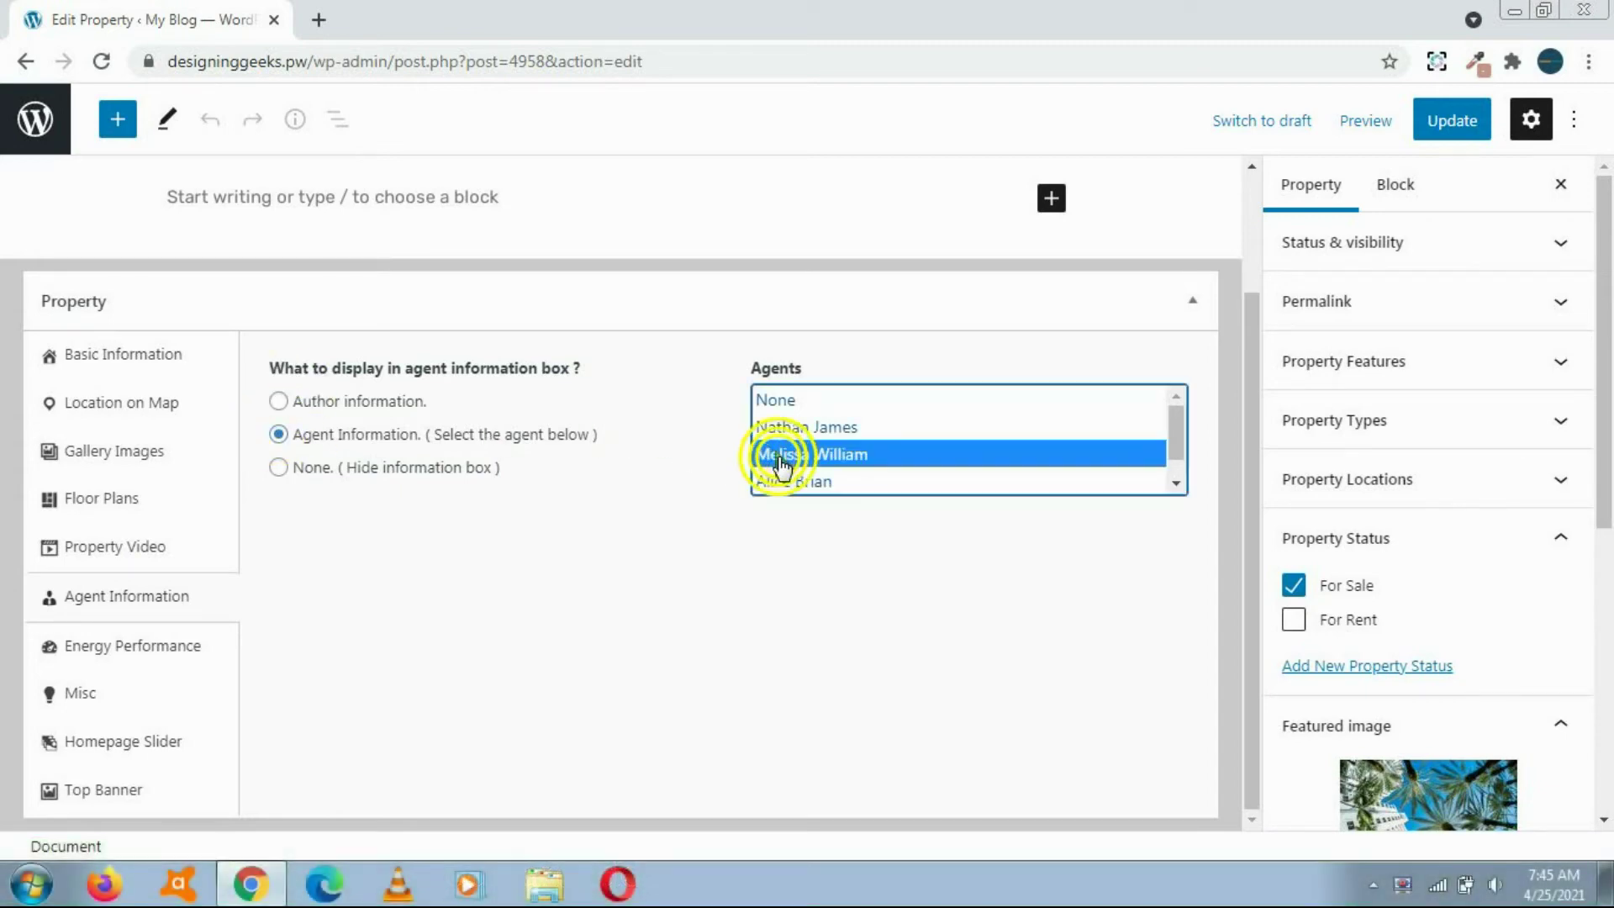
{"action": "left_click", "coordinate": [790, 427]}
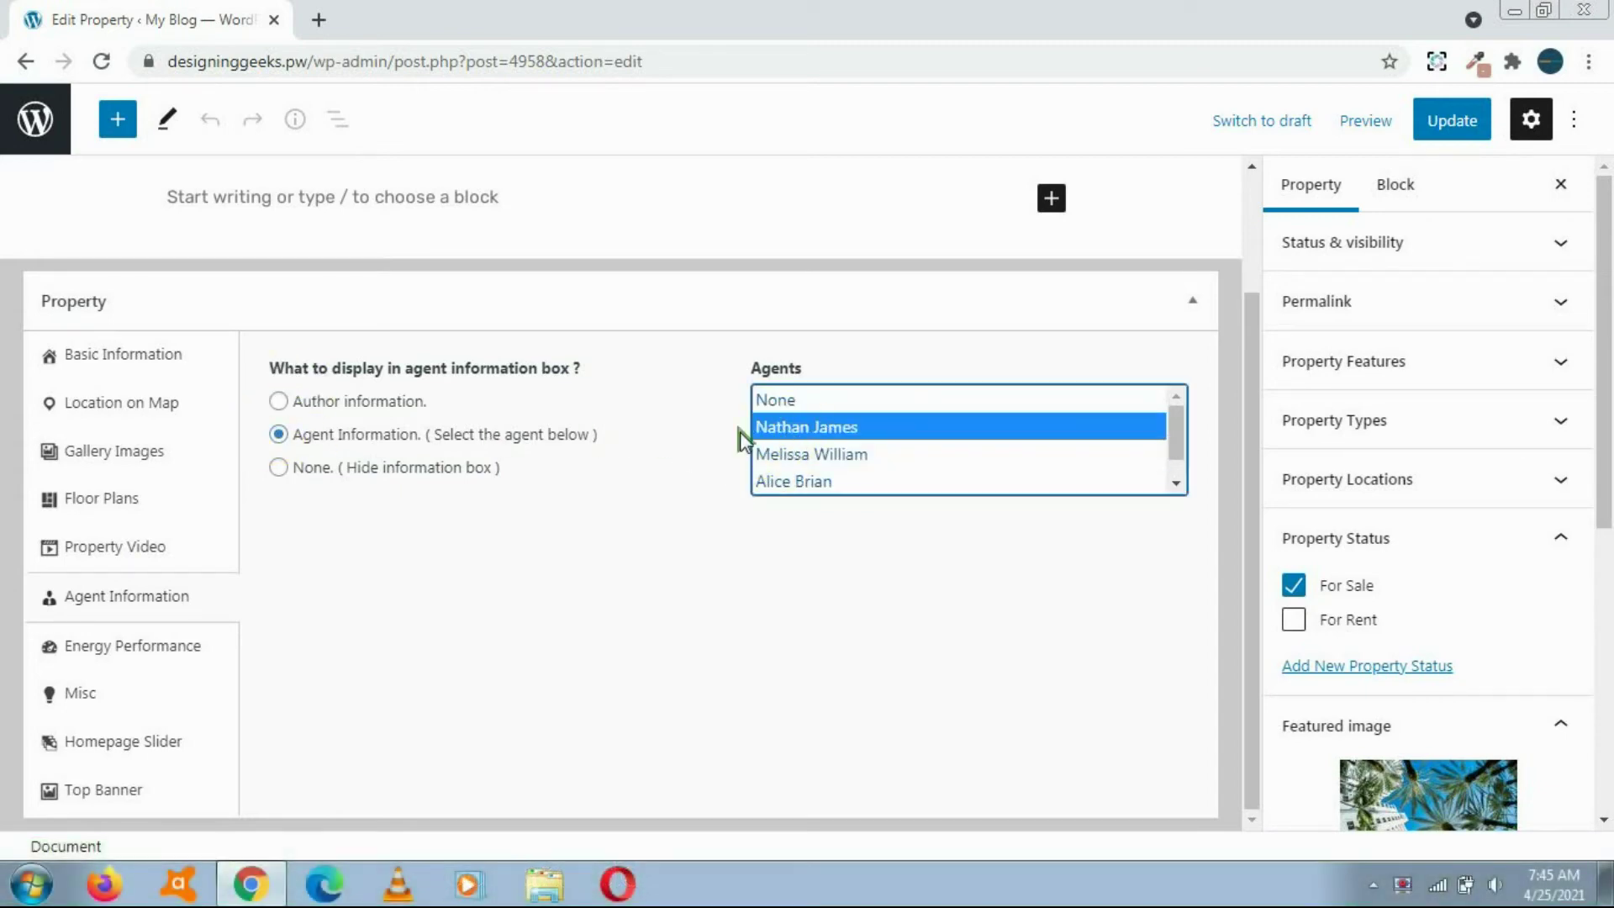
{"action": "left_click", "coordinate": [94, 656]}
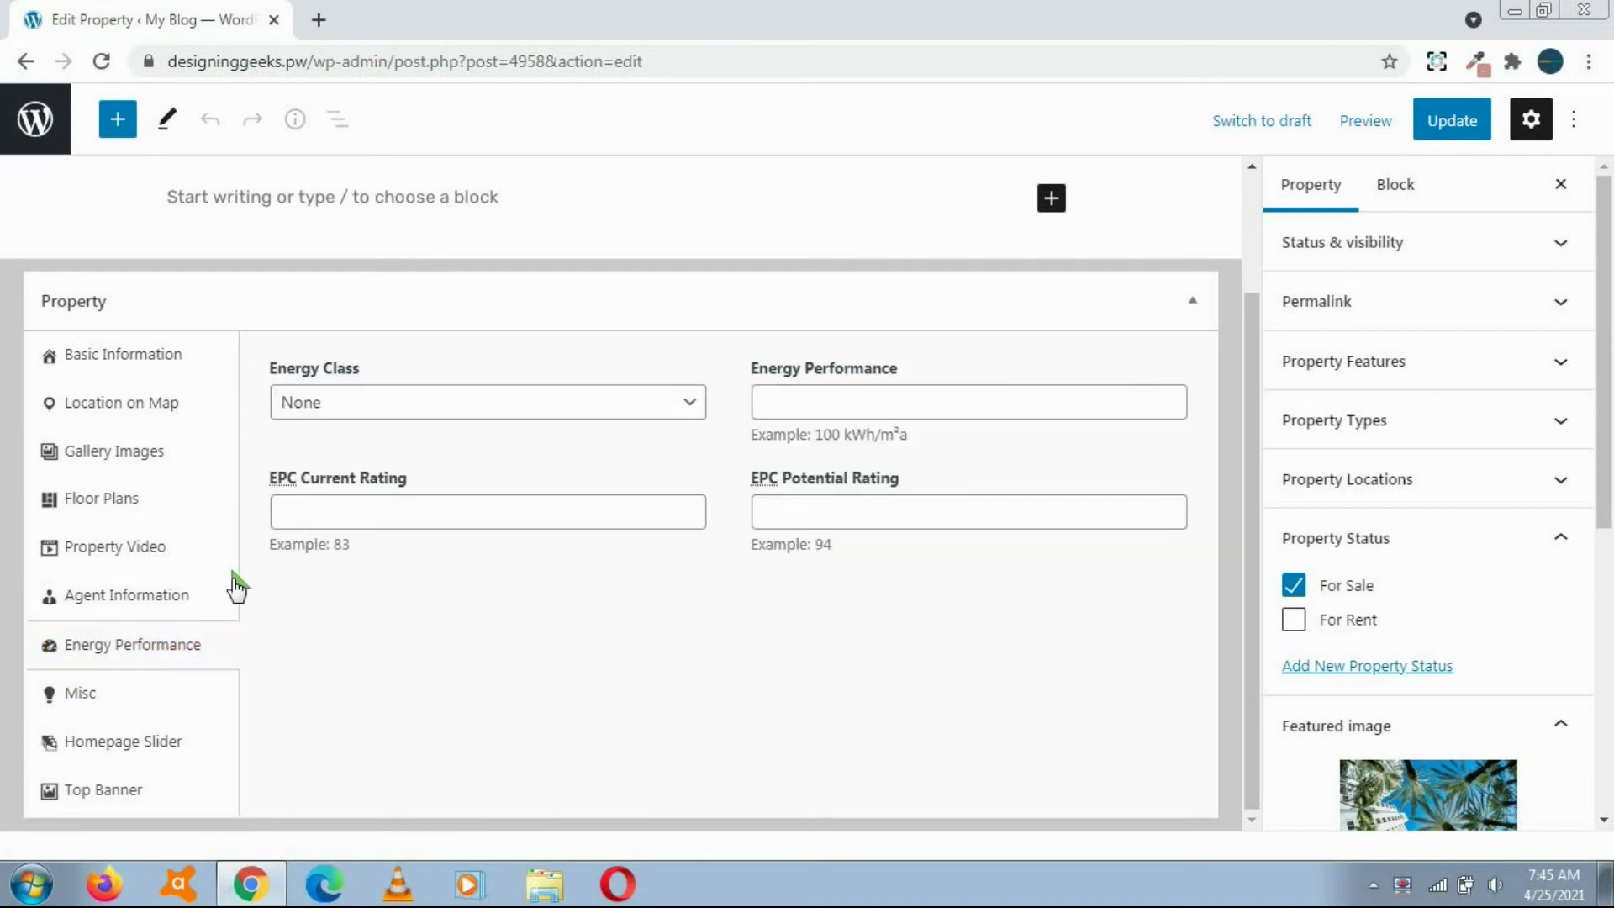
{"action": "left_click", "coordinate": [126, 677]}
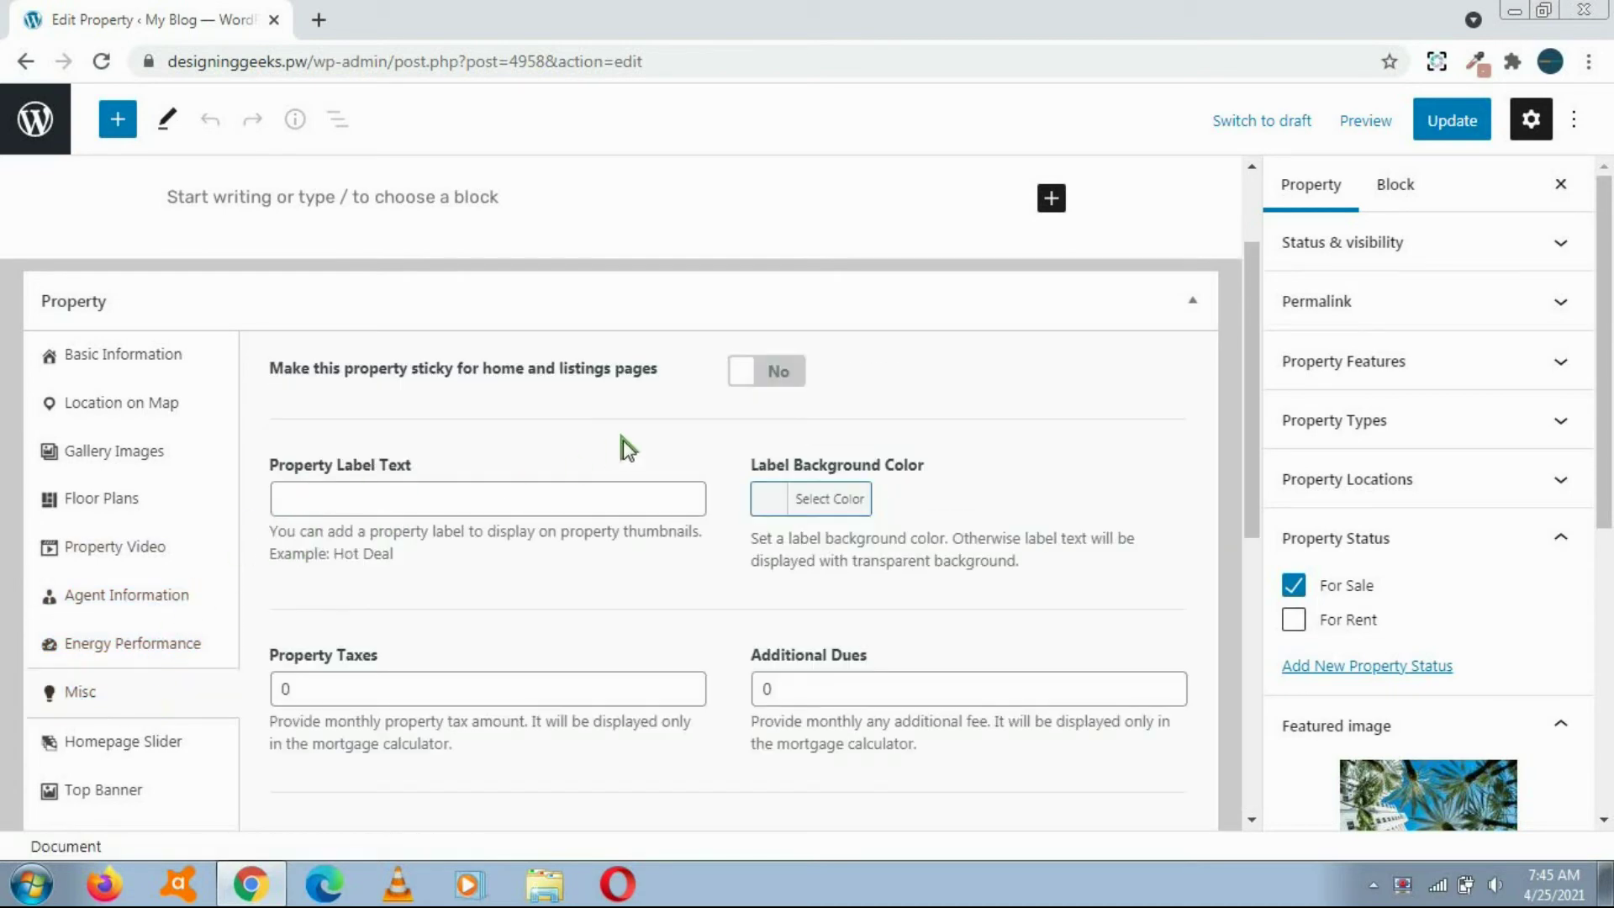
{"action": "scroll", "coordinate": [437, 454], "scroll_direction": "down", "scroll_amount": 1}
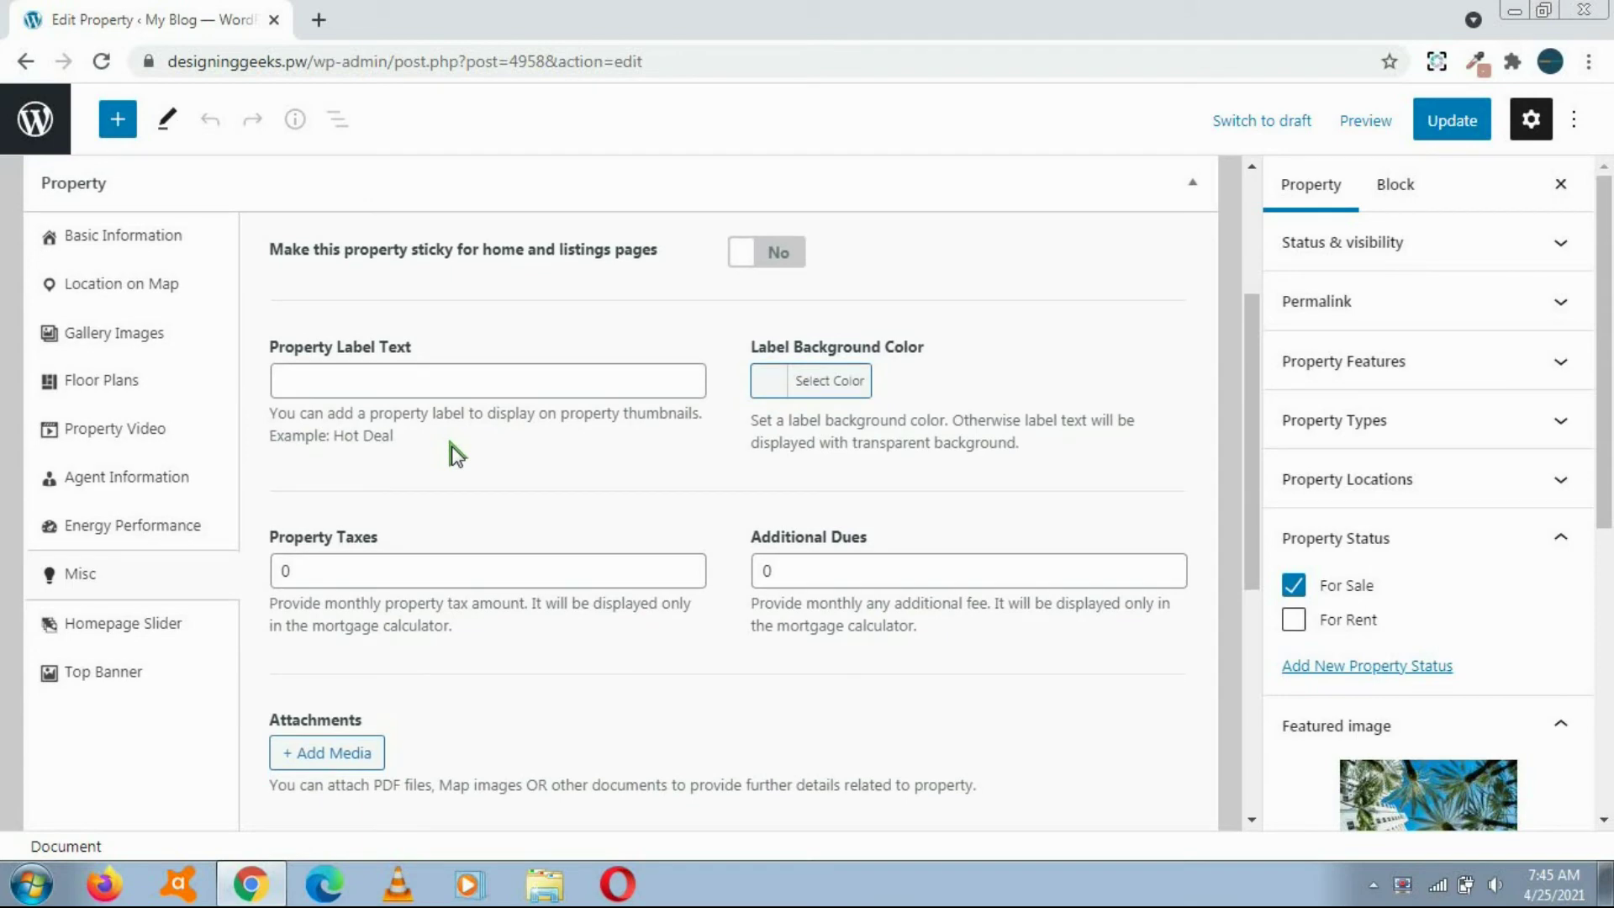
Include the property in the homepage slider and hide the search form in the header through the top banner settings.
{"action": "left_click", "coordinate": [101, 624]}
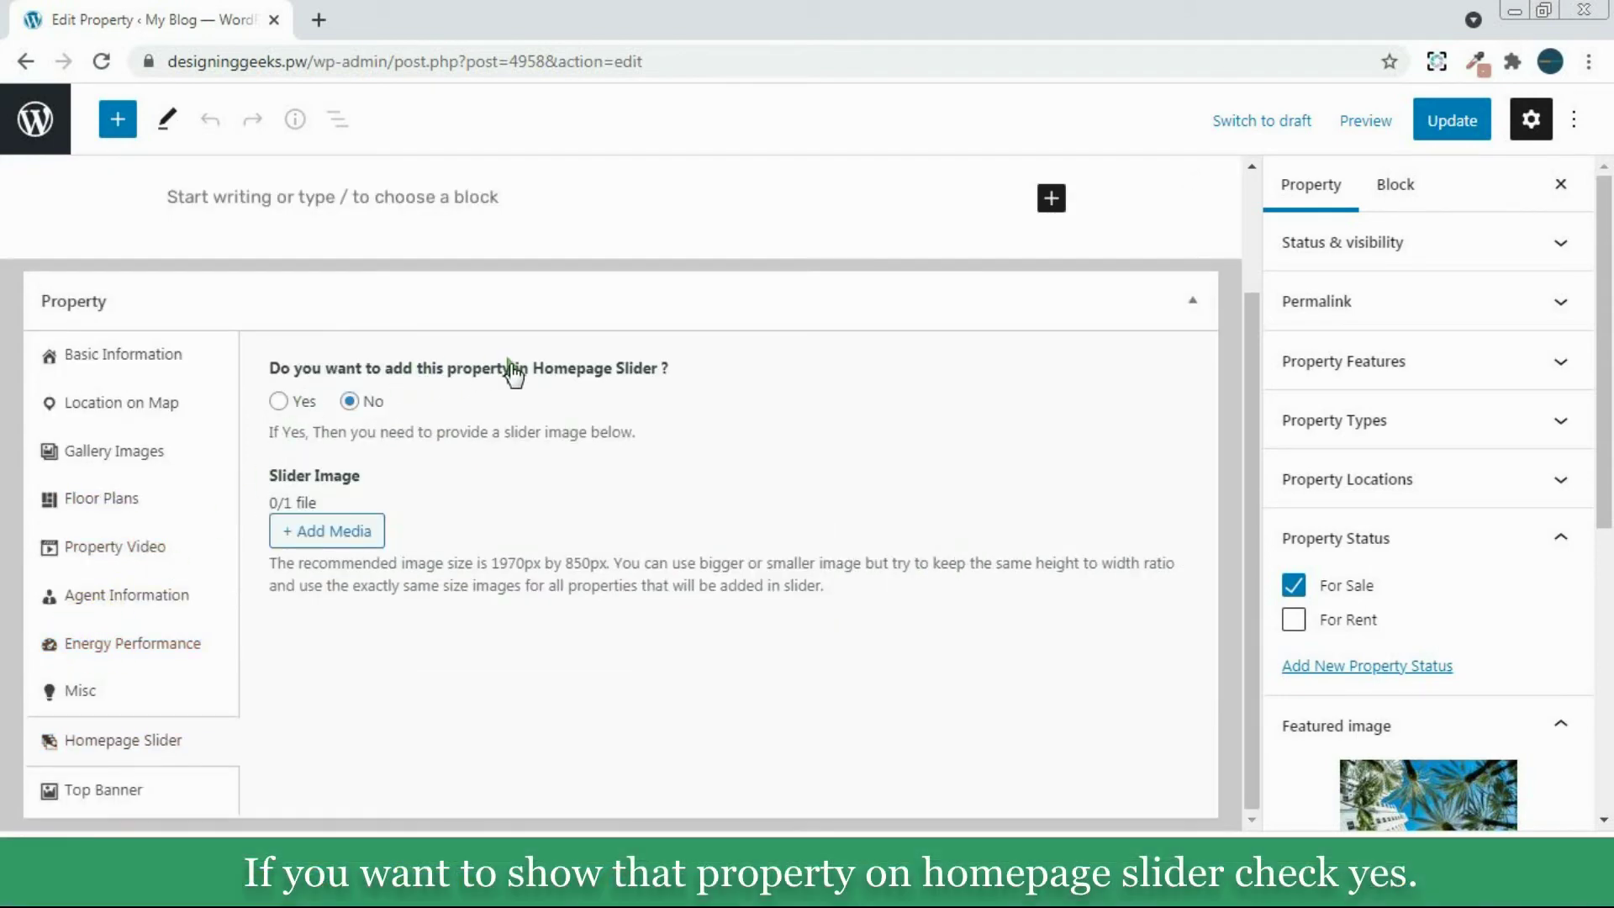
{"action": "left_click", "coordinate": [281, 402]}
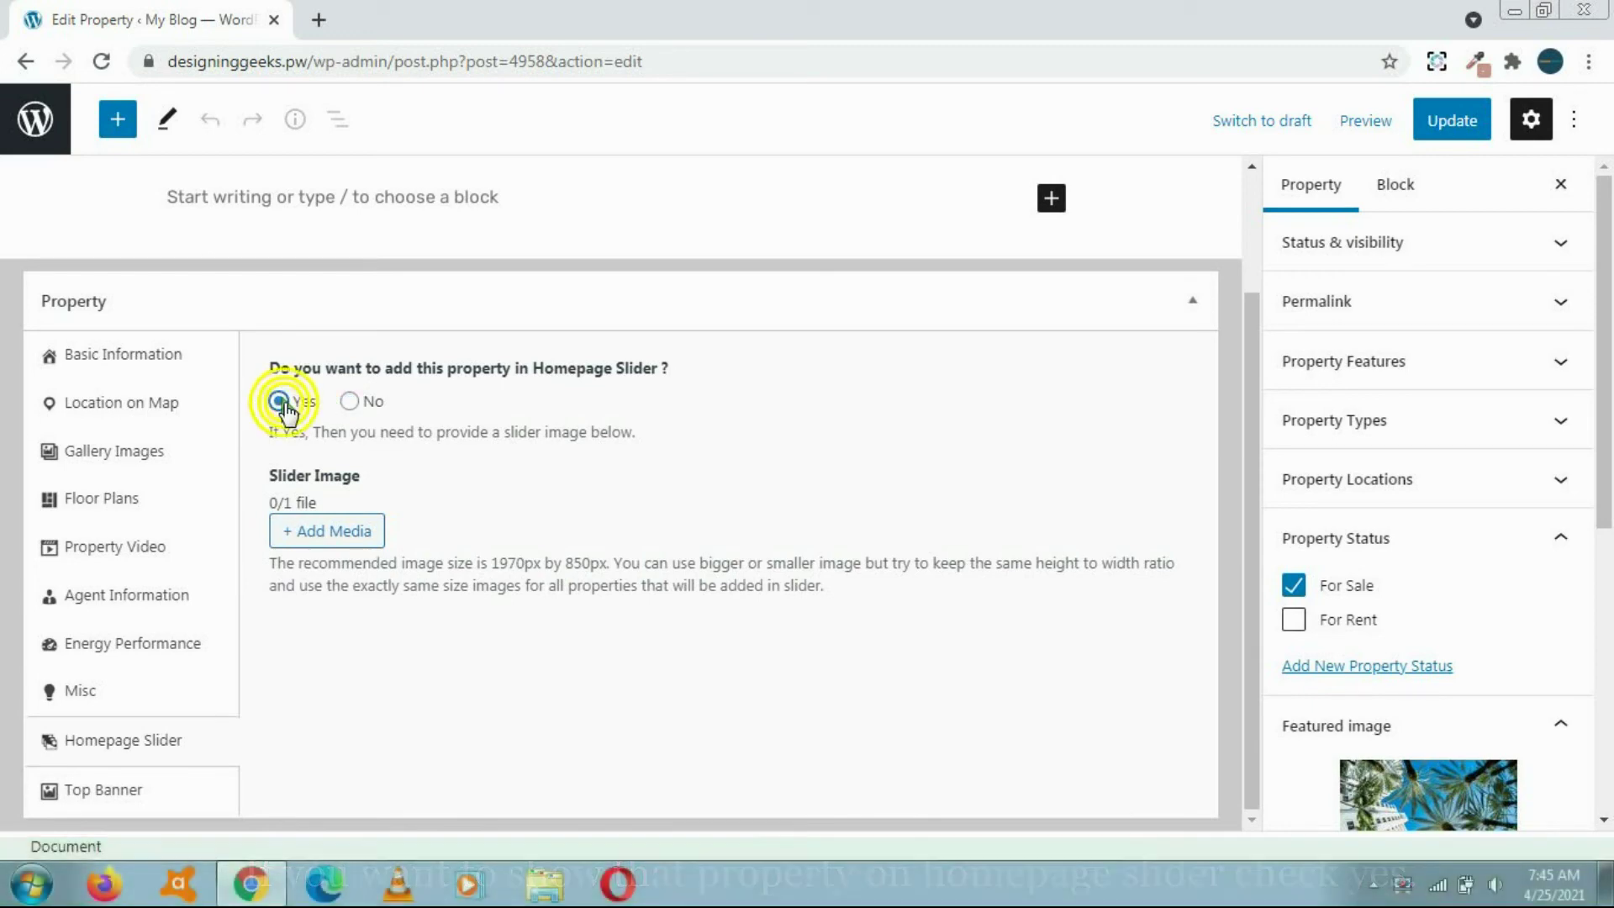
{"action": "left_click", "coordinate": [104, 790]}
{"action": "mouse_move", "coordinate": [347, 484]}
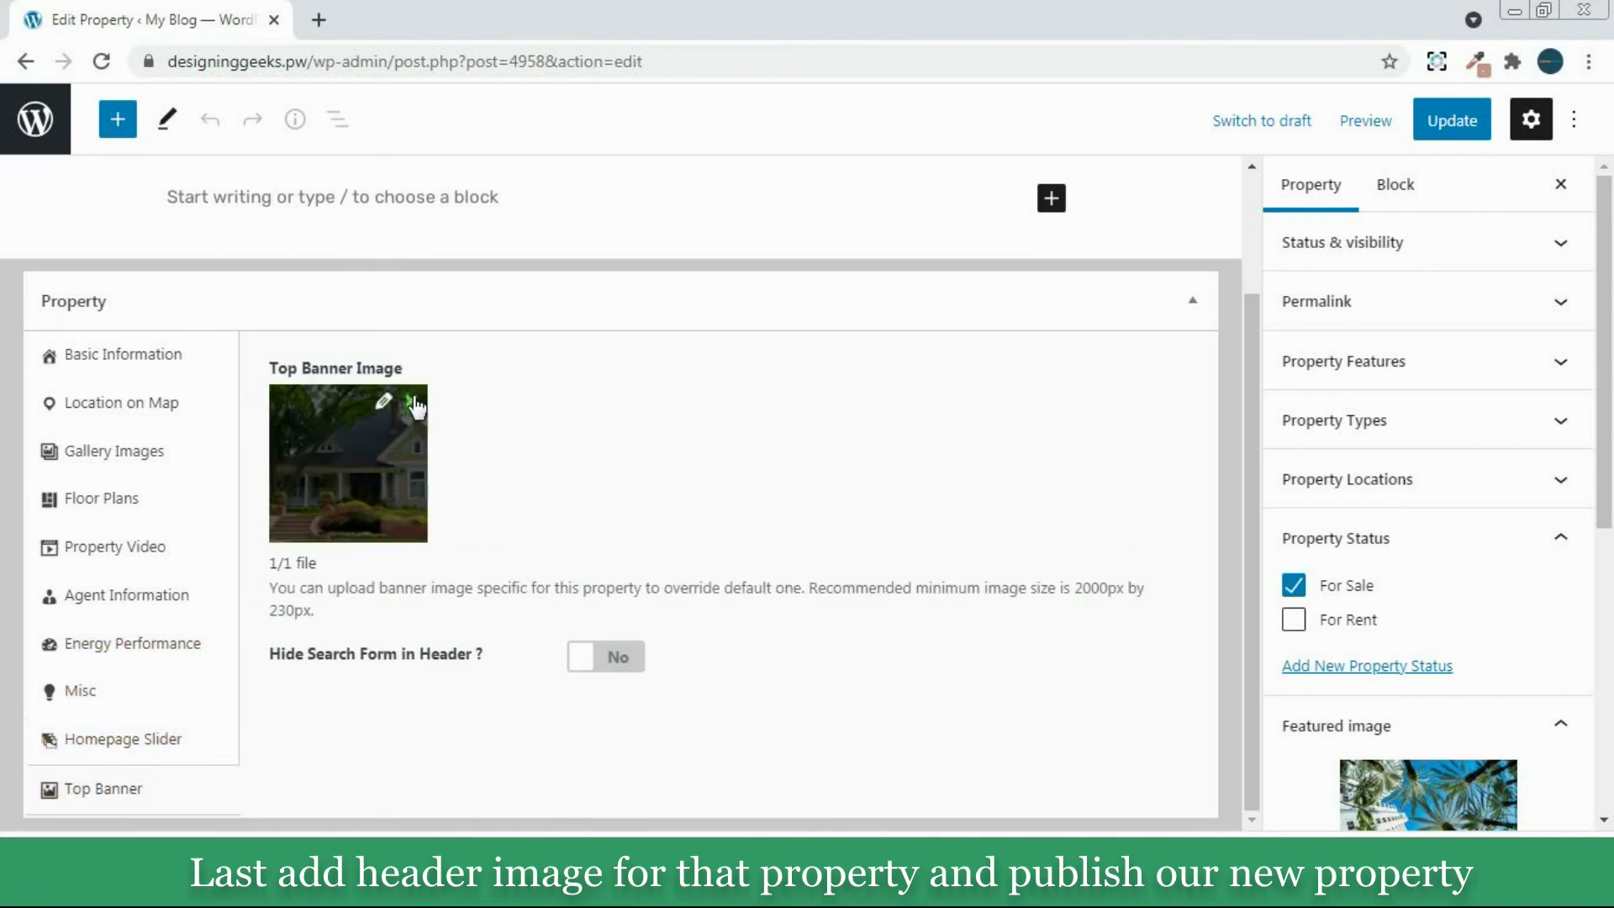
{"action": "mouse_move", "coordinate": [391, 454]}
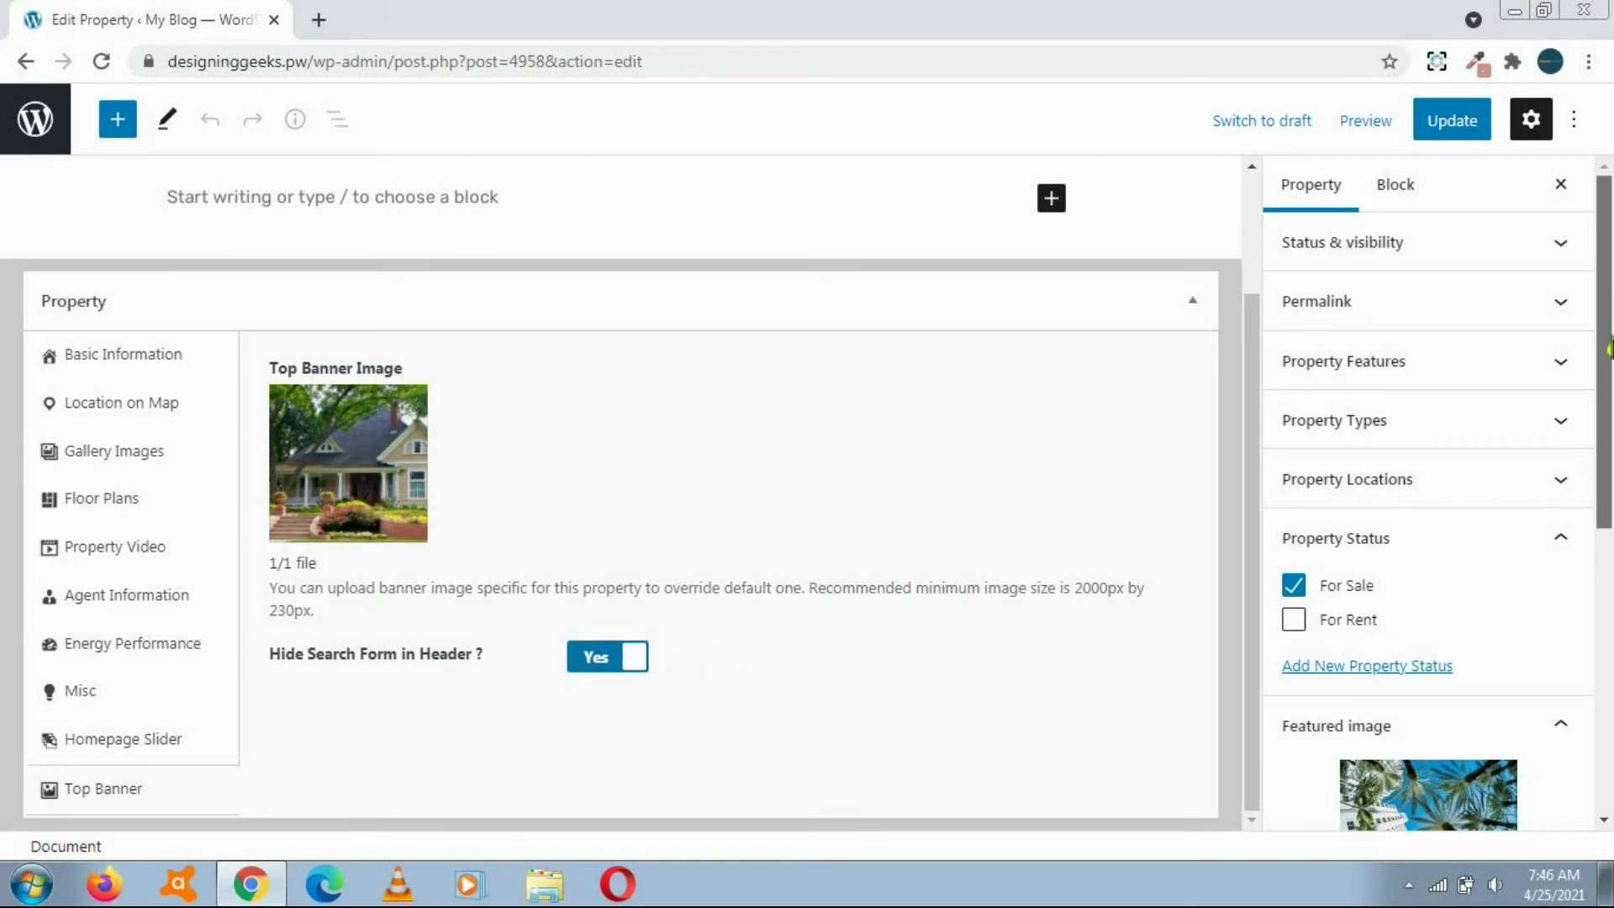
Update the property and view its published page in a new browser tab.
{"action": "left_click", "coordinate": [1451, 126]}
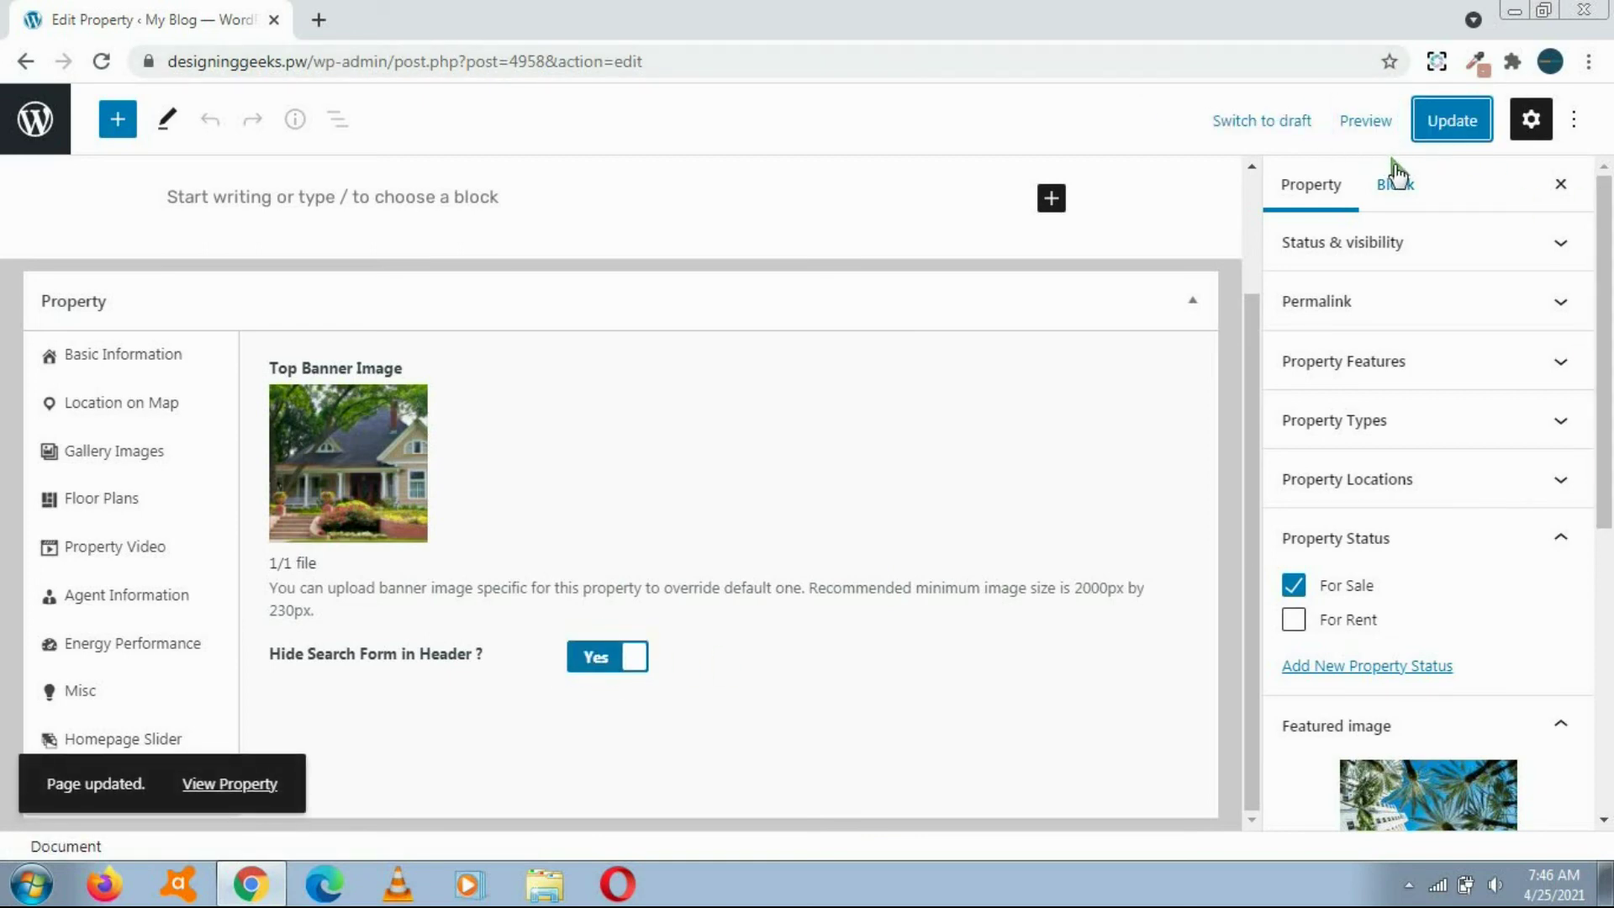
{"action": "right_click", "coordinate": [257, 782]}
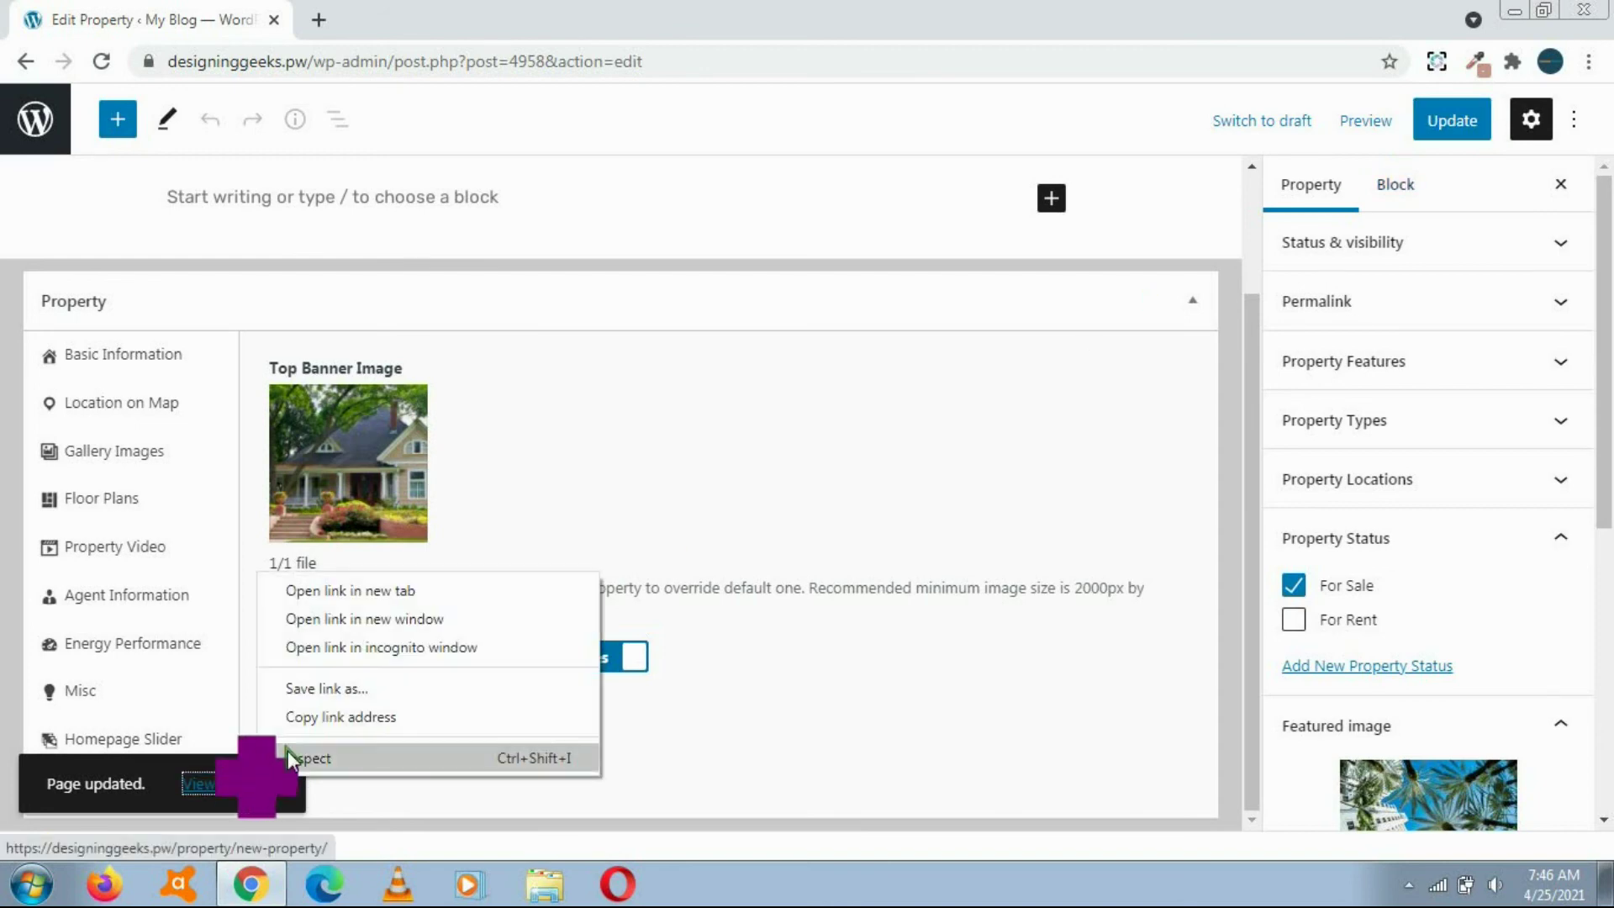
{"action": "left_click", "coordinate": [334, 591]}
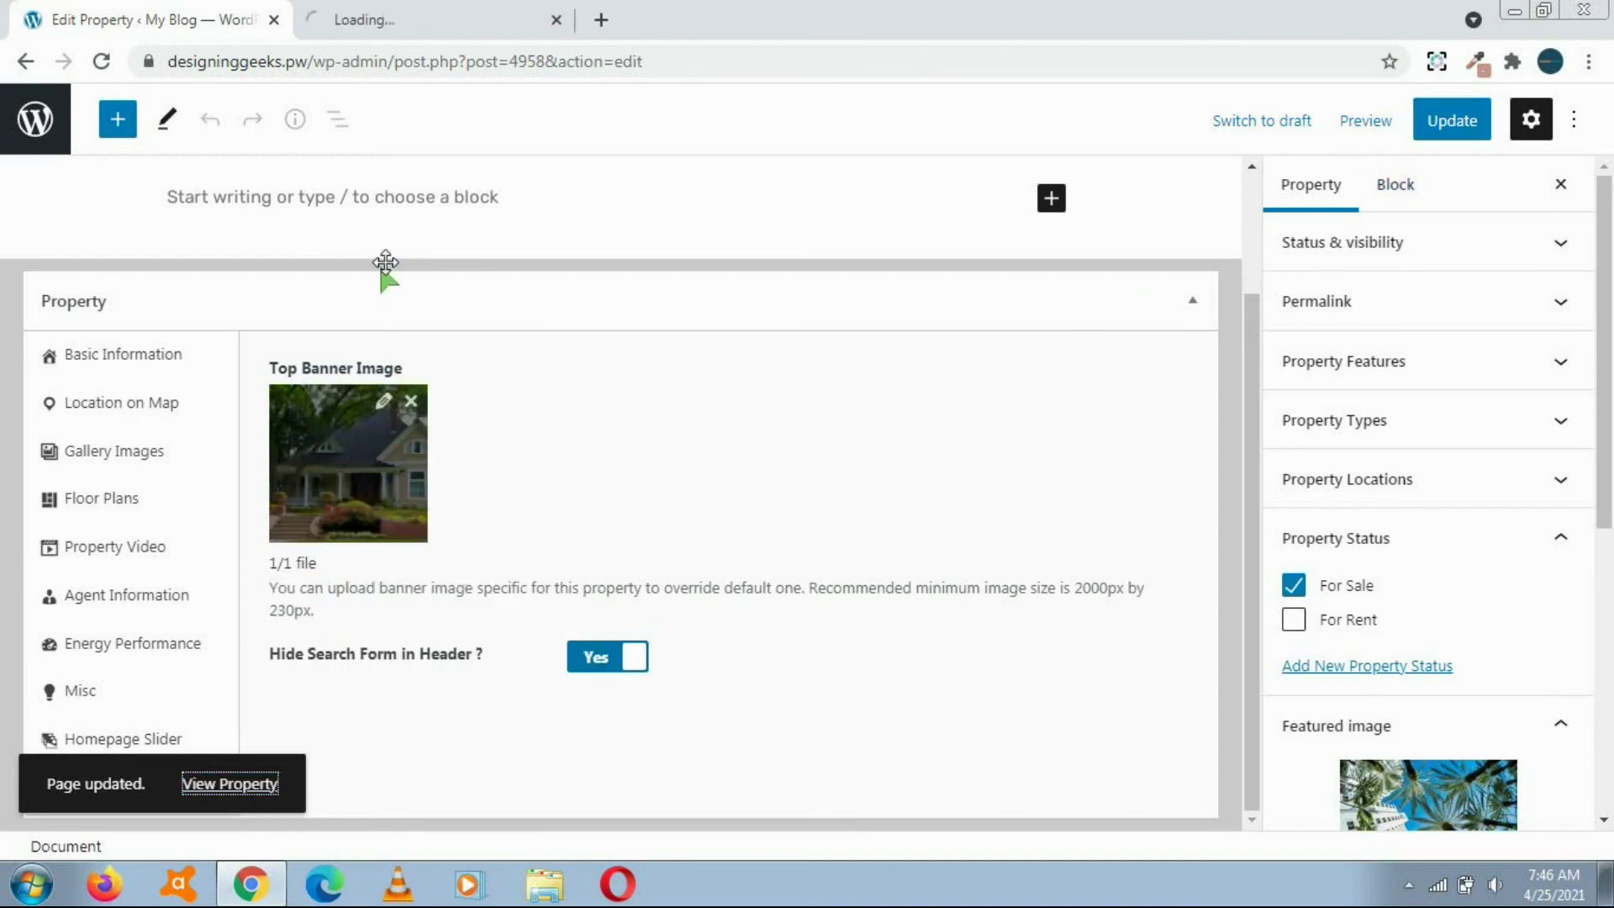
{"action": "left_click", "coordinate": [479, 24]}
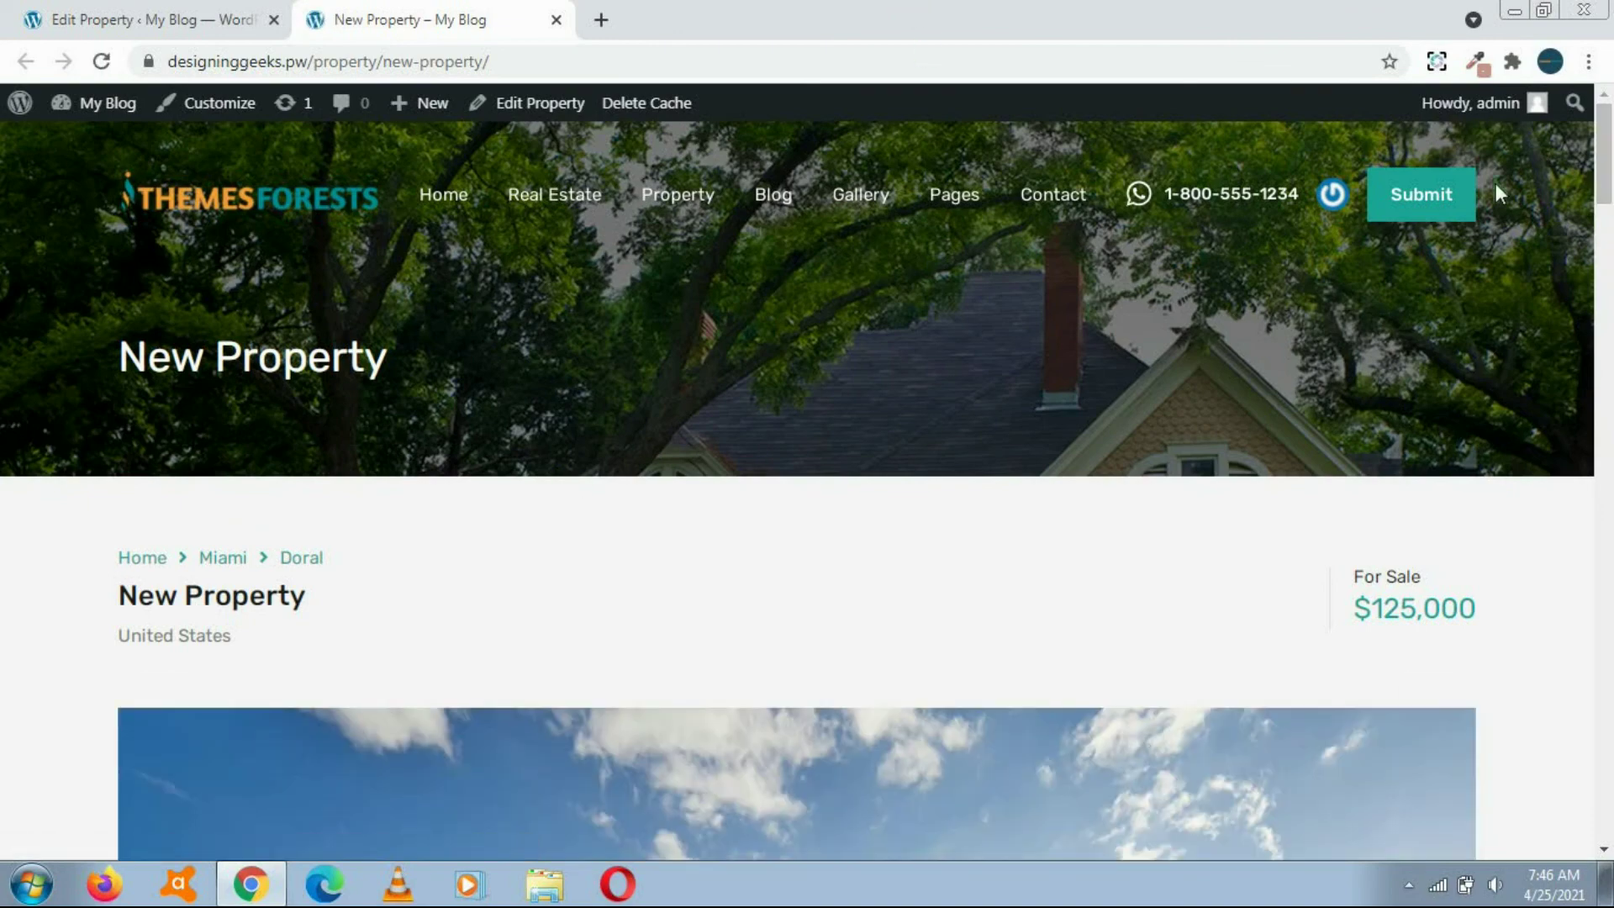
{"action": "left_click_drag", "start_coordinate": [1608, 147], "coordinate": [1609, 332]}
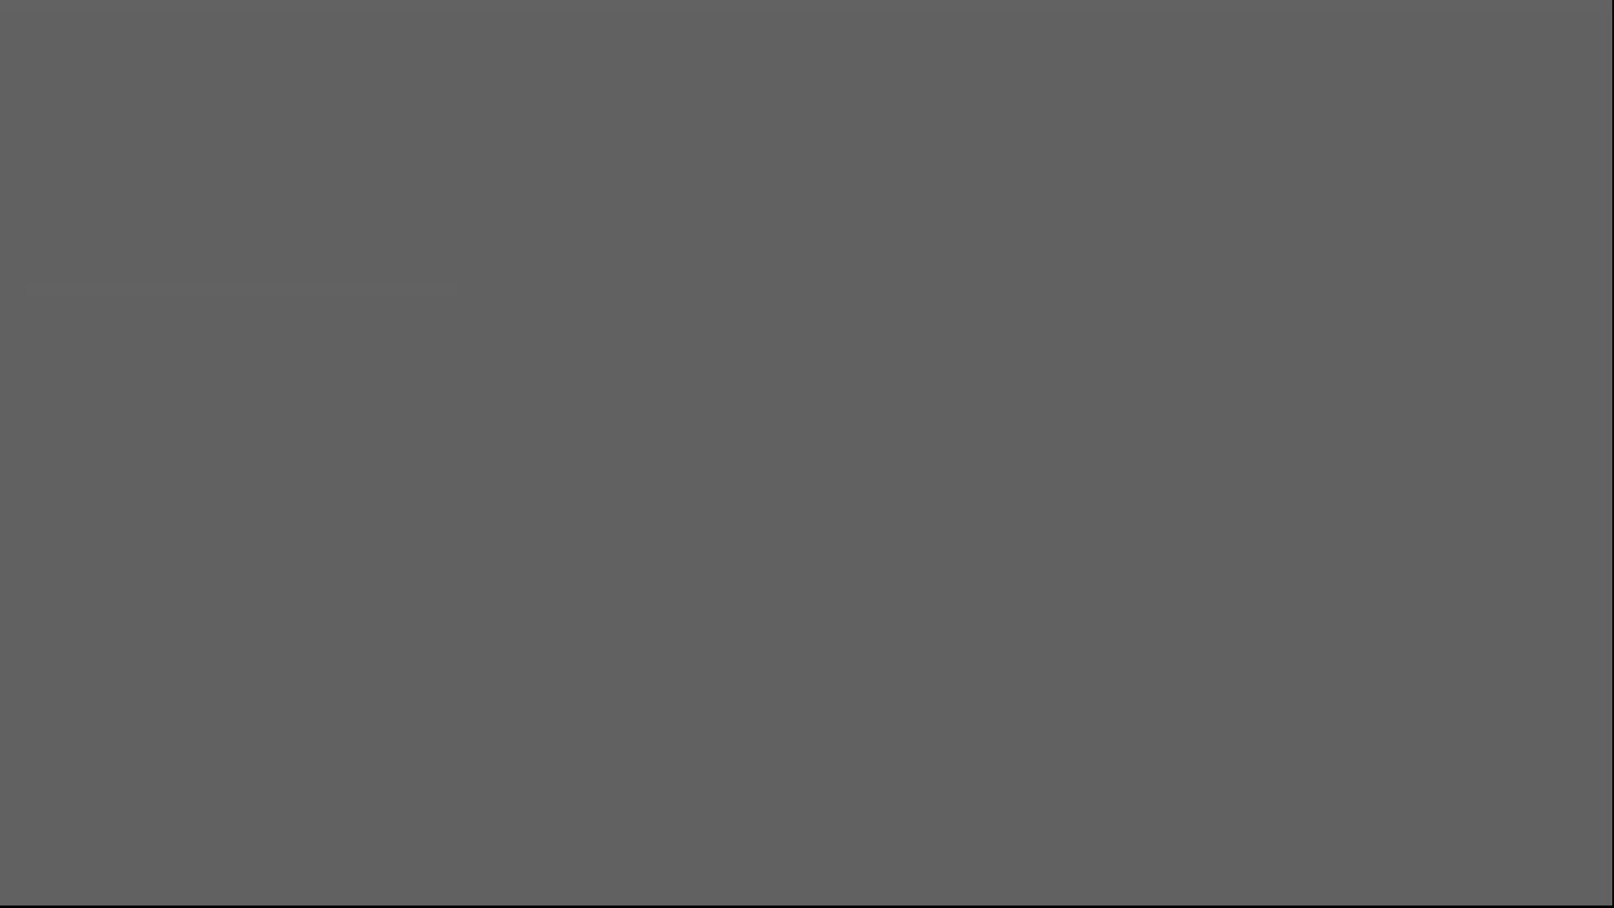